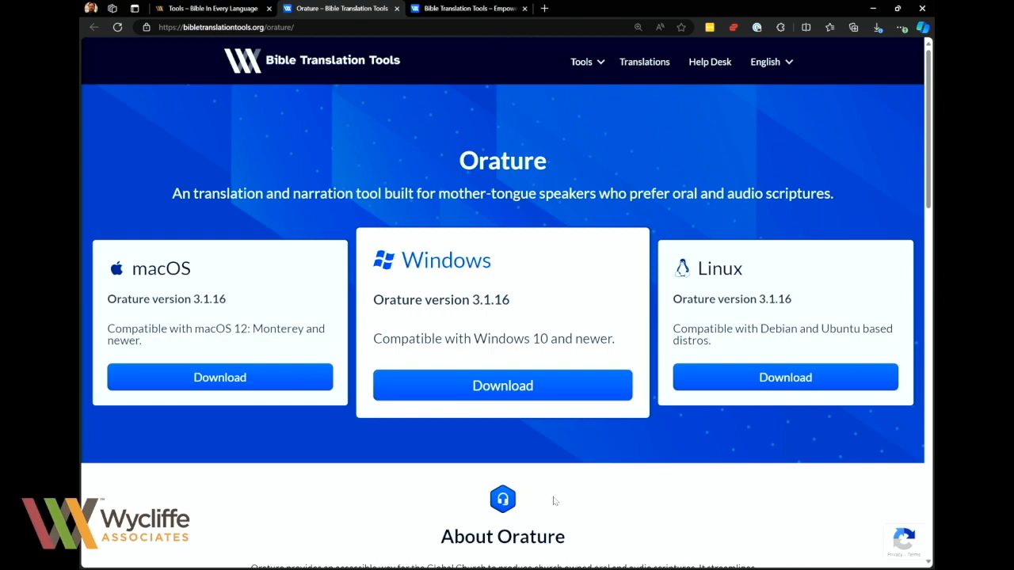
Step: Open the Orature page on the Bible Translation Tools website and examine its feature and getting-started sections
left_click(479, 10)
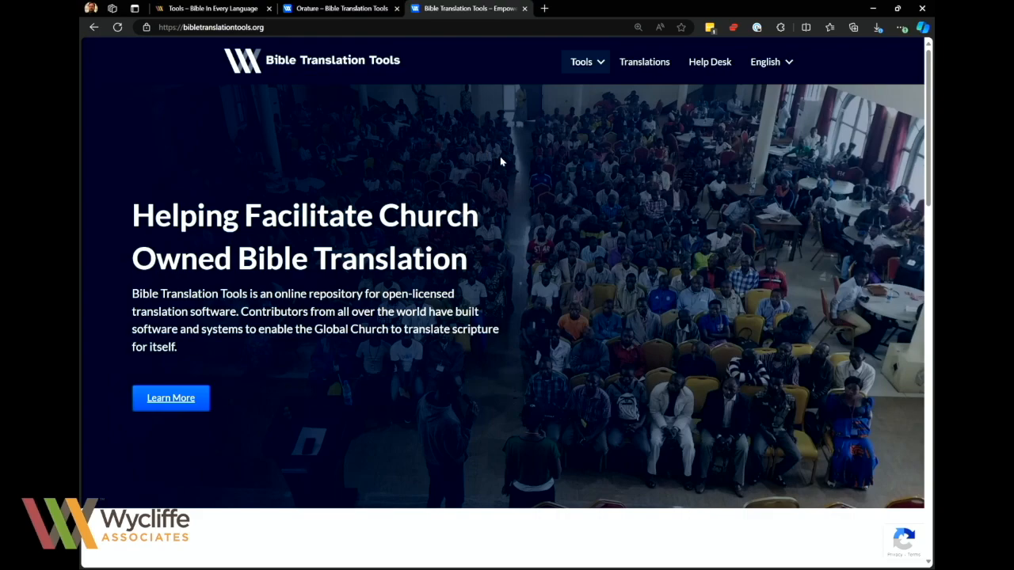
mouse_move(592, 71)
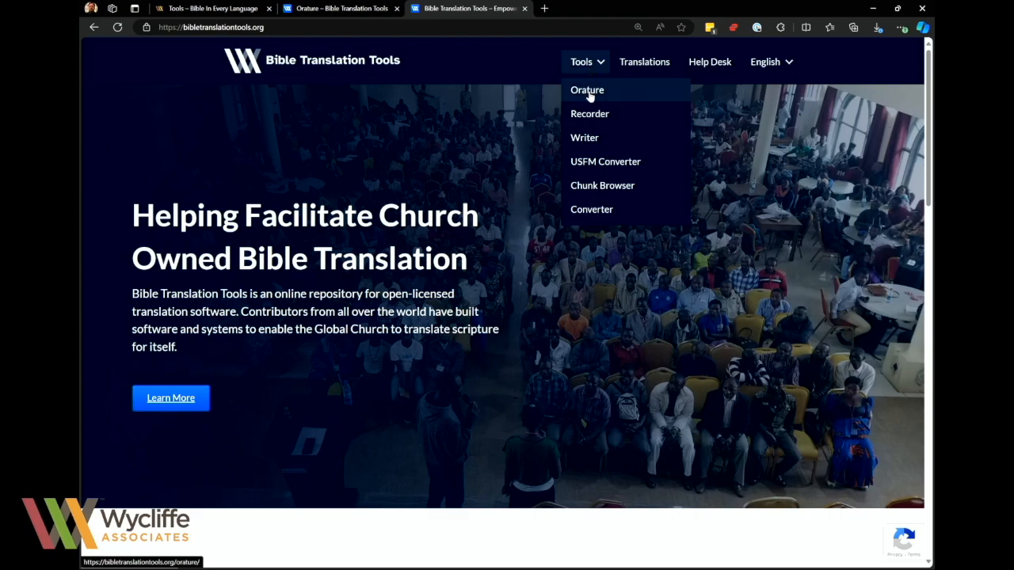
left_click(588, 94)
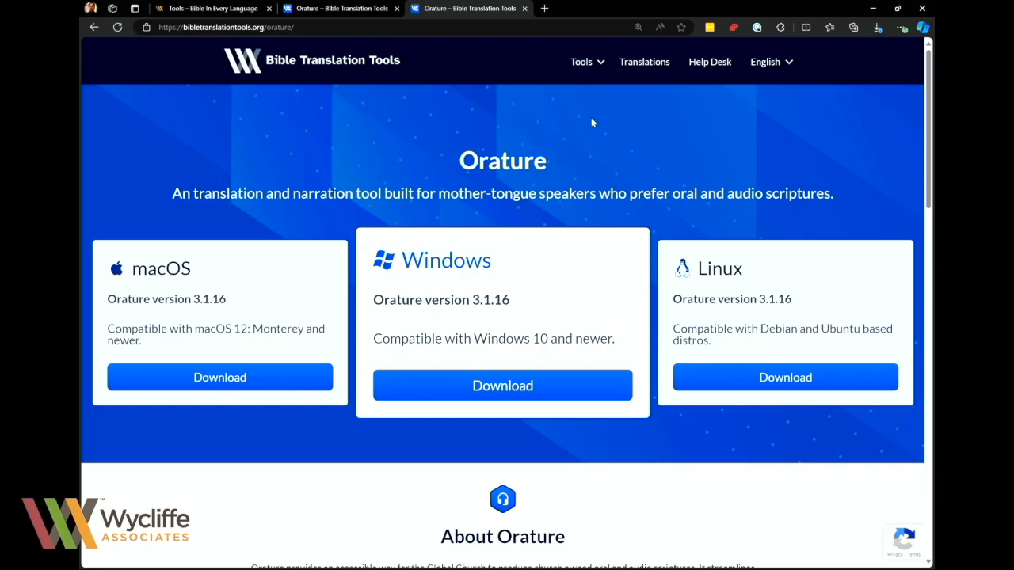
scroll(645, 186, "down", 5)
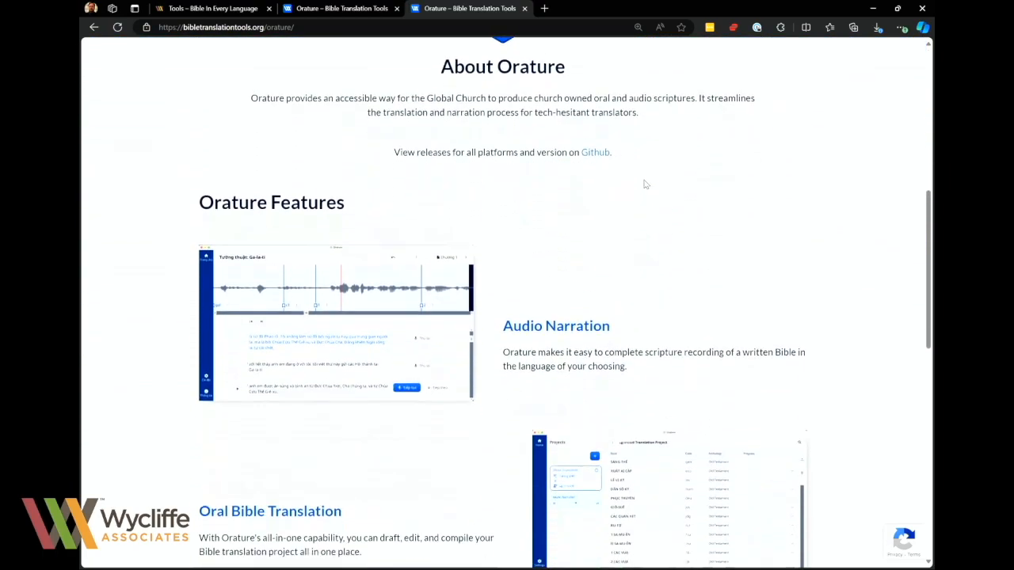
scroll(644, 185, "down", 2)
scroll(644, 186, "down", 3)
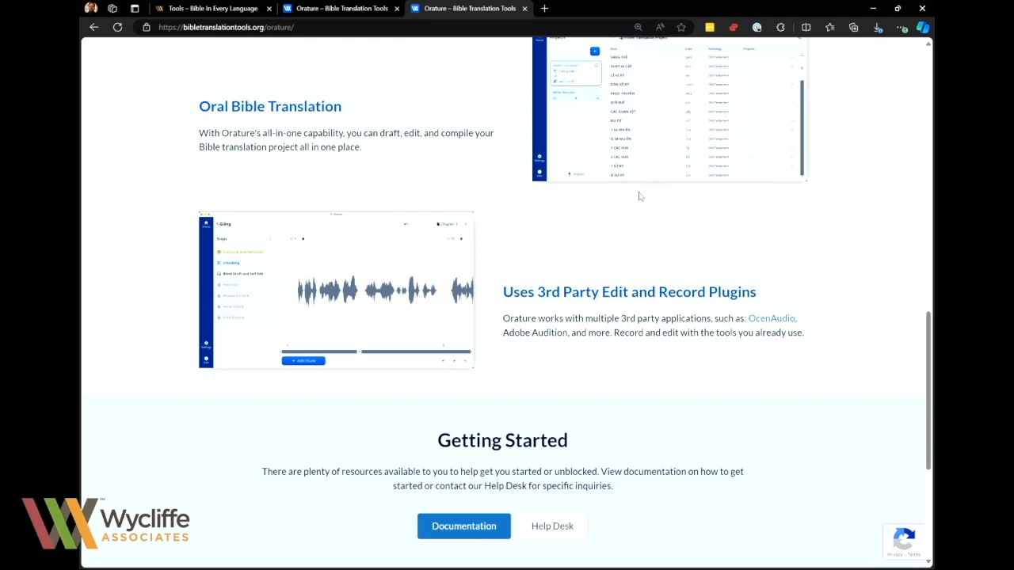
scroll(657, 248, "up", 10)
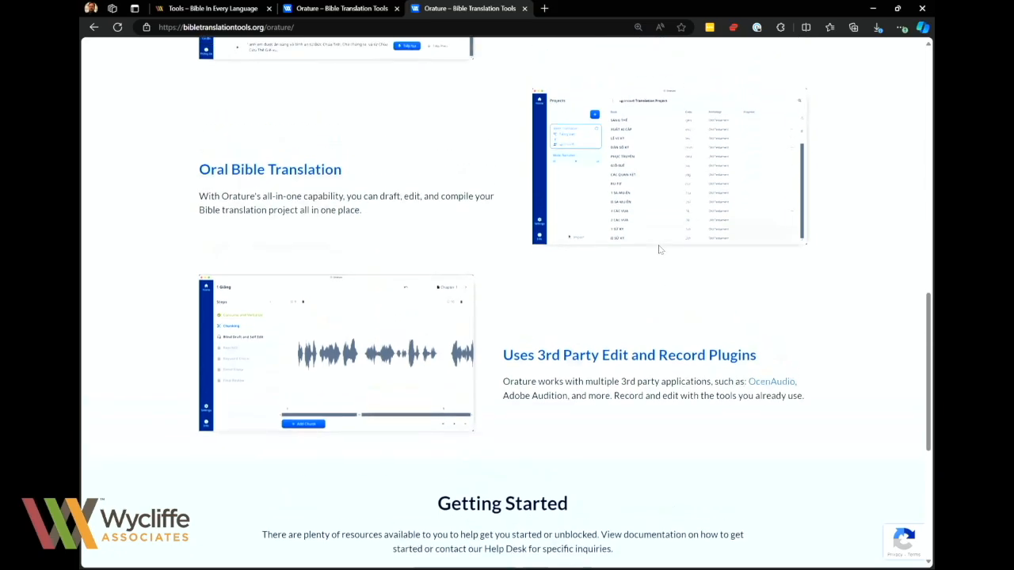
scroll(657, 248, "up", 1)
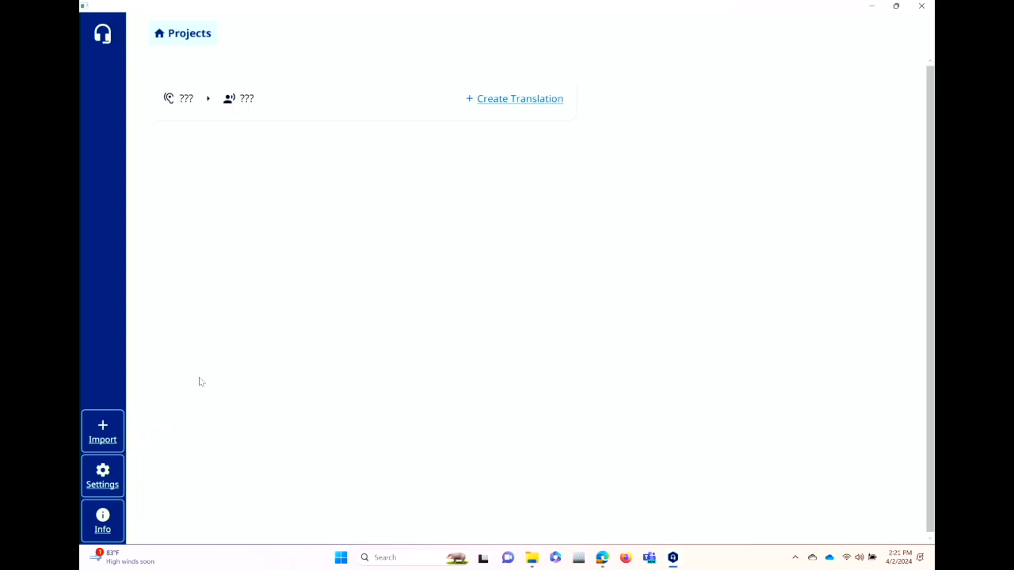
Step: Switch to Orature, open the application information and check for updates
left_click(103, 517)
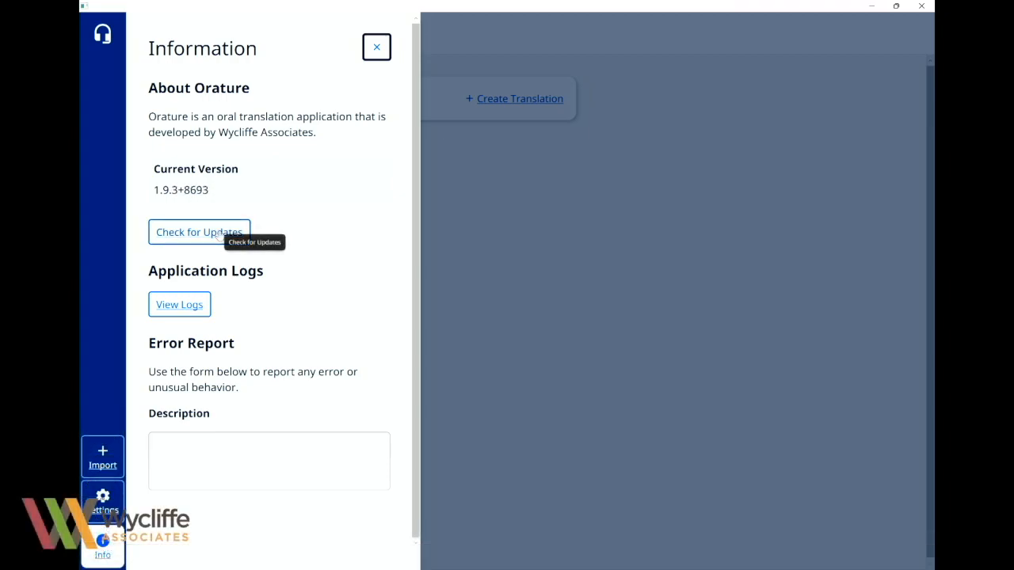
left_click(218, 234)
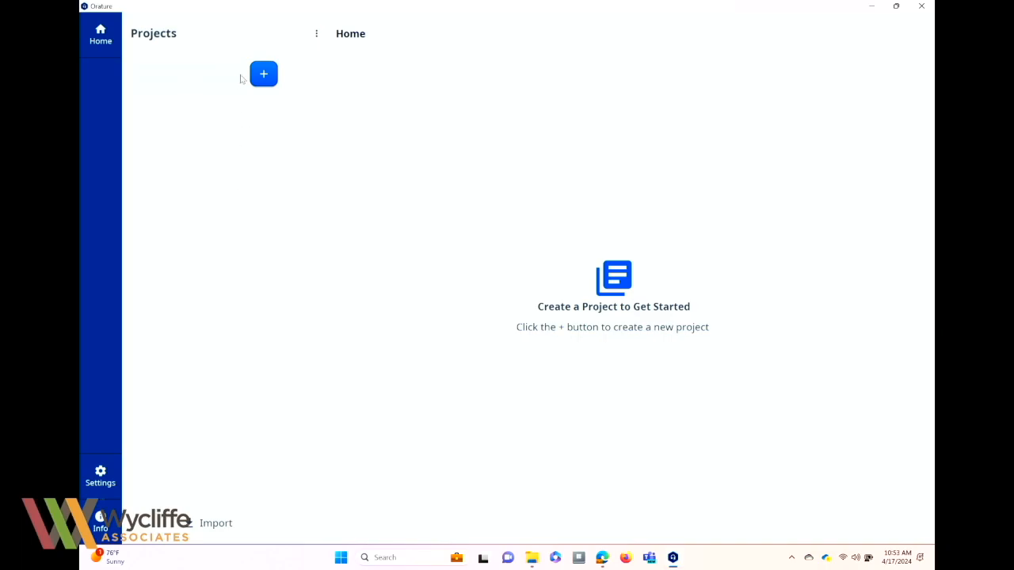
Step: Create a new Narration project with English as the source language
left_click(264, 76)
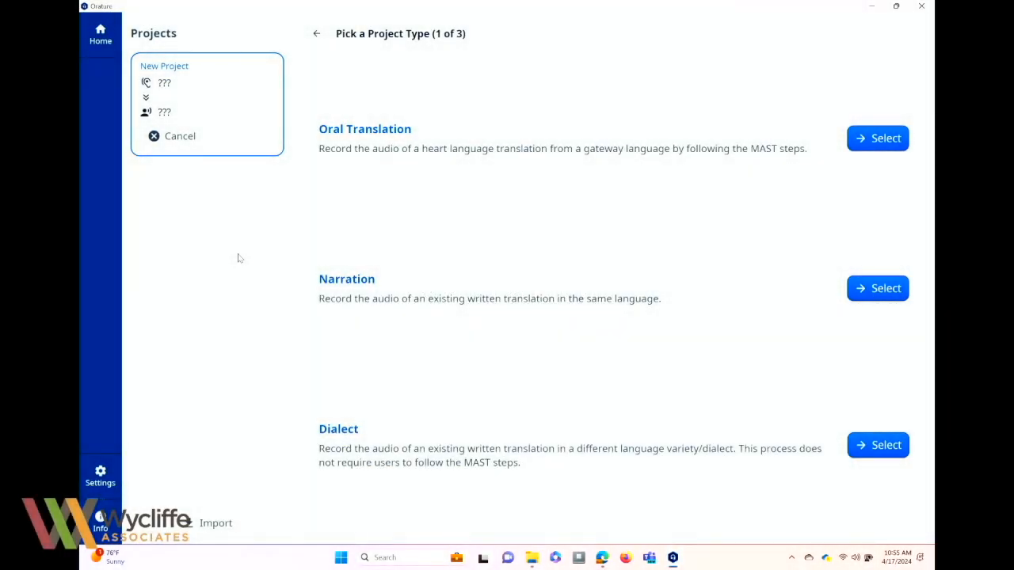
left_click(891, 289)
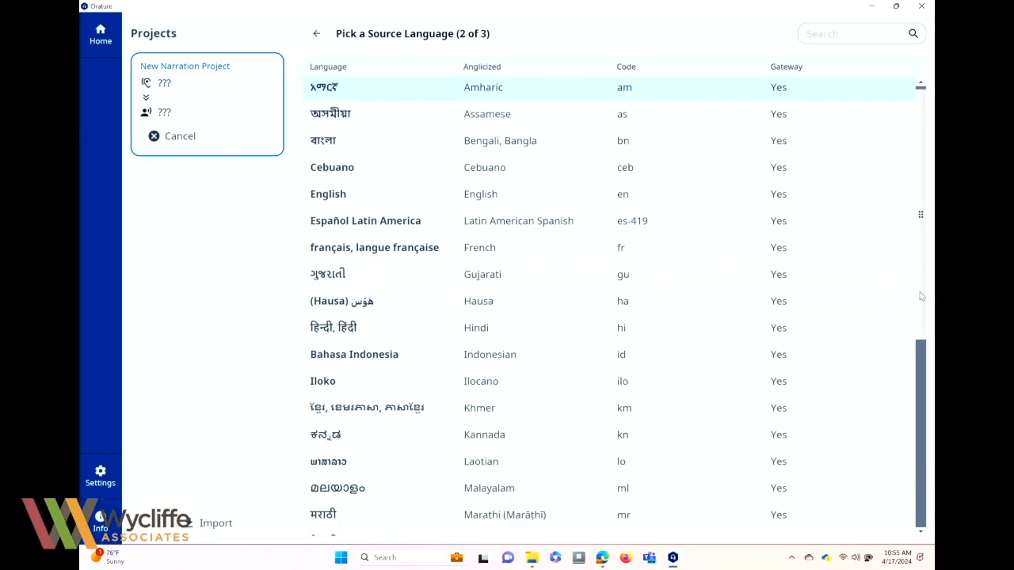
scroll(923, 293, "down", 3)
left_click_drag(918, 386, 915, 295)
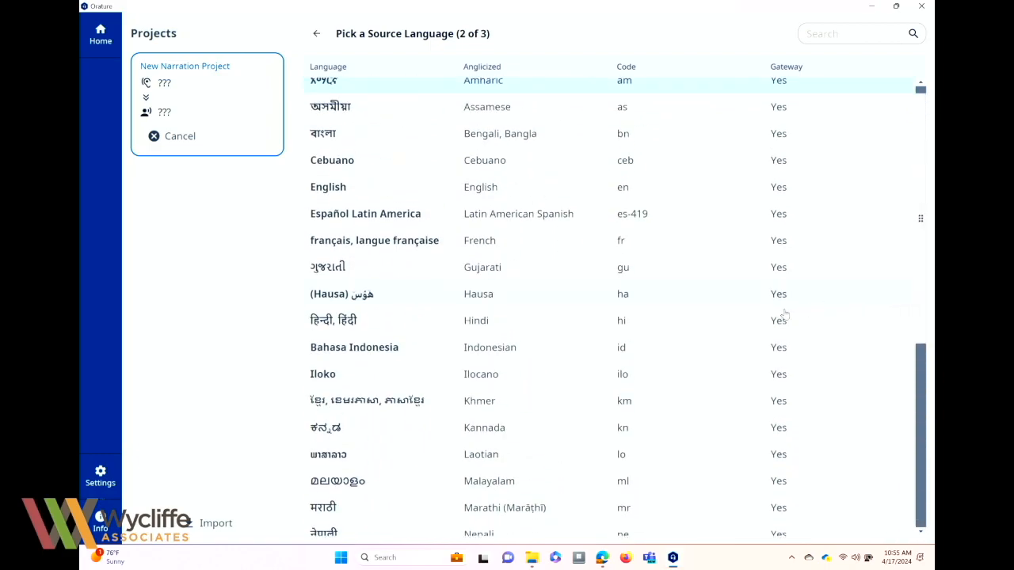
scroll(757, 336, "up", 1)
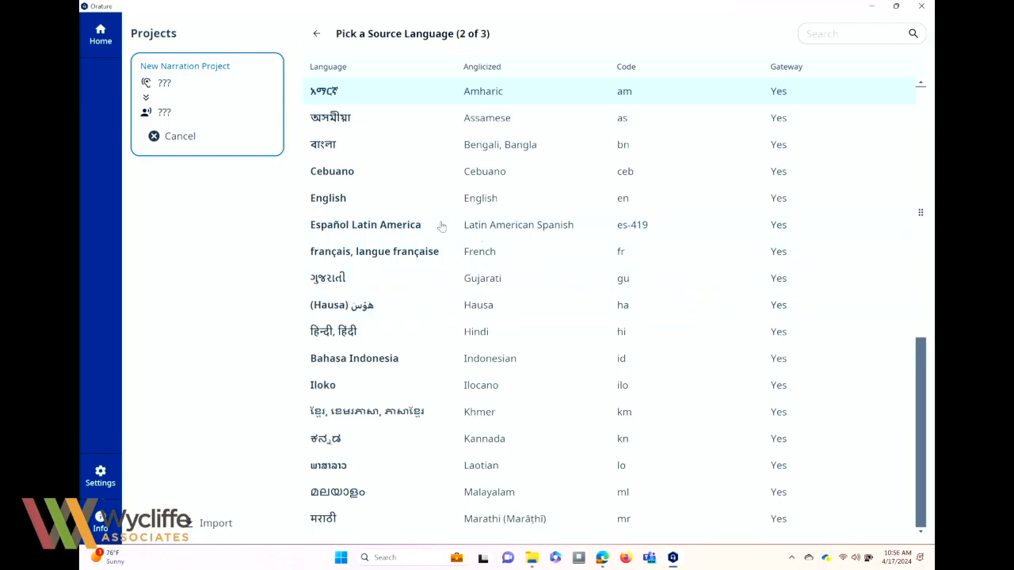
left_click(325, 202)
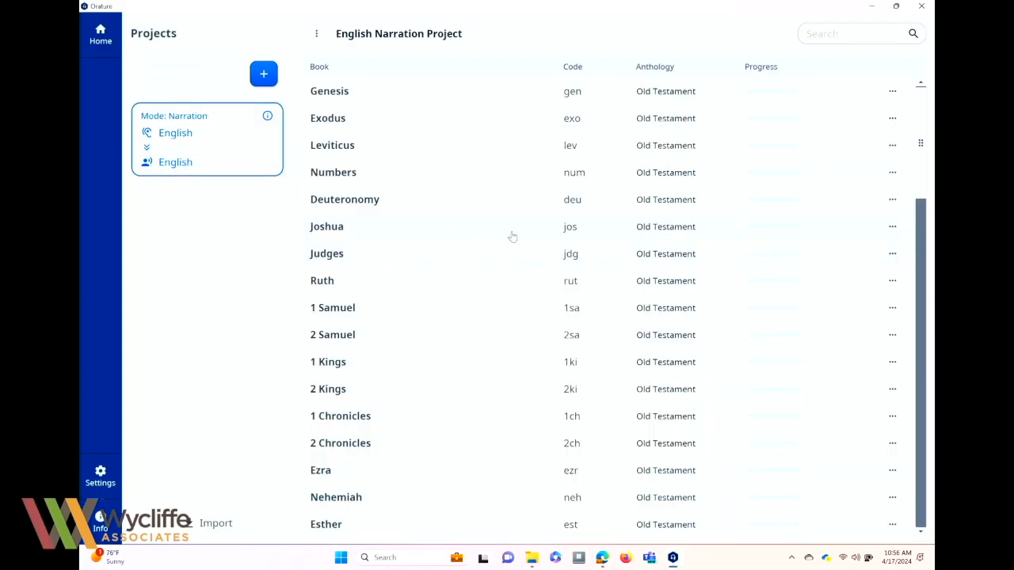
Step: Look through the full list of Old and New Testament books in the English narration project
scroll(513, 236, "down", 3)
scroll(512, 237, "up", 3)
scroll(462, 145, "down", 4)
scroll(462, 145, "down", 14)
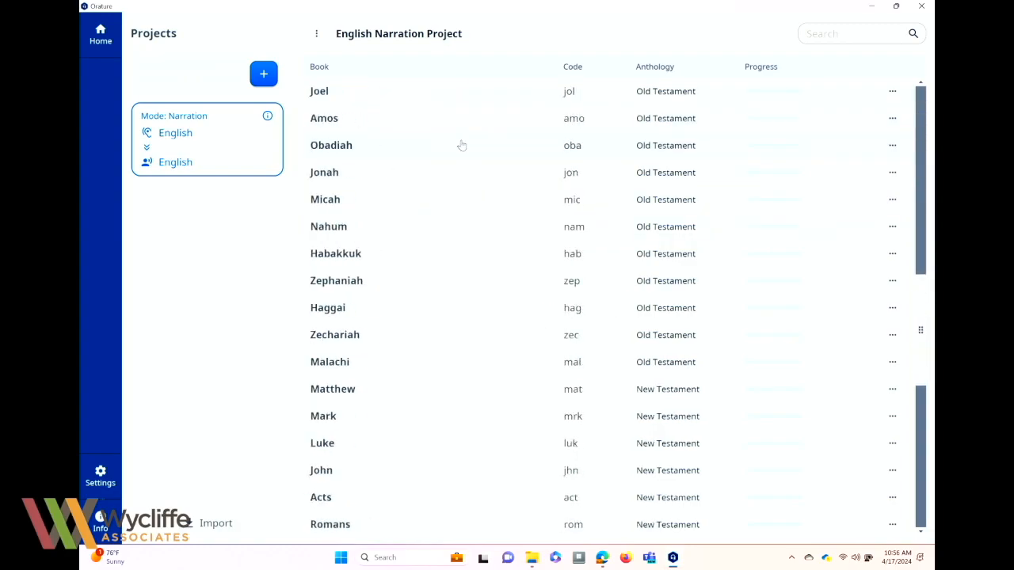
scroll(461, 145, "down", 6)
scroll(462, 145, "up", 18)
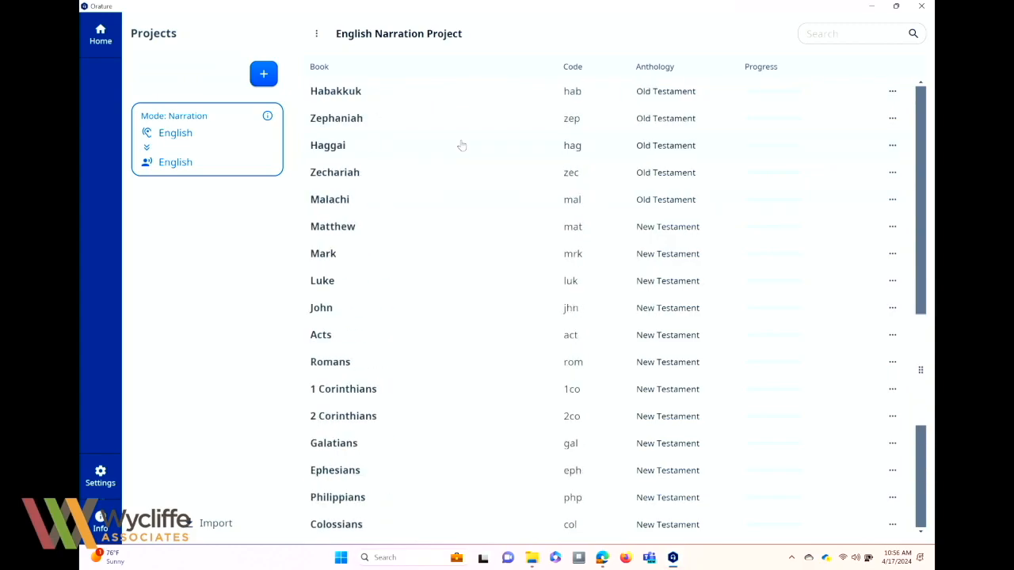
scroll(462, 145, "up", 5)
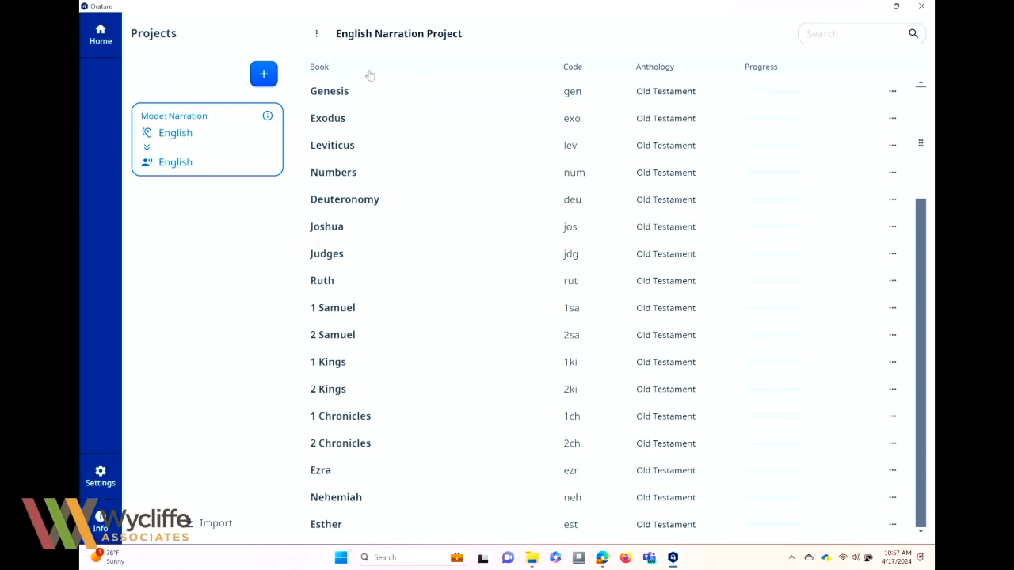
Step: Sort the book list by book name in ascending and descending order, and restore the original order
left_click(320, 69)
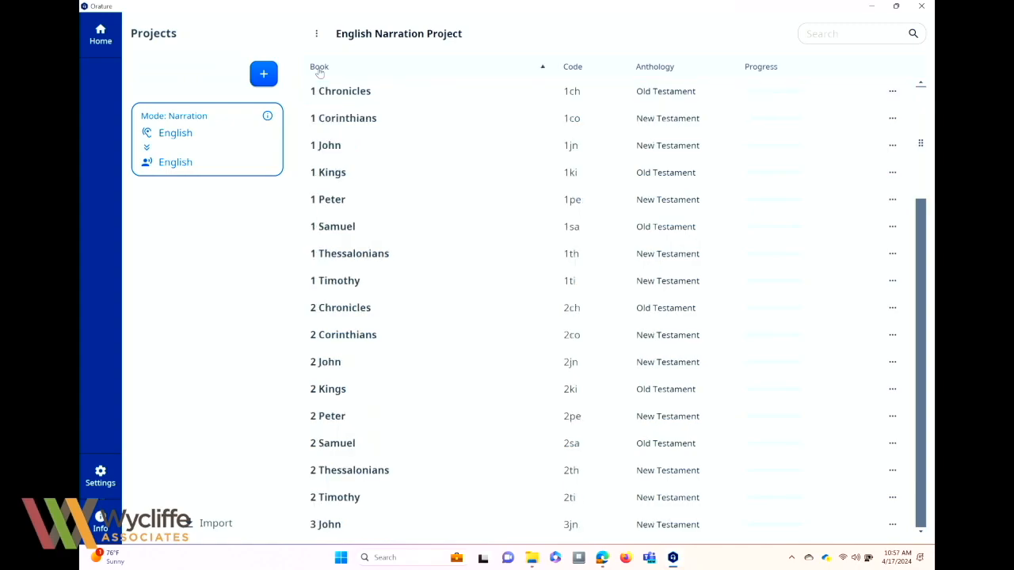
left_click(320, 68)
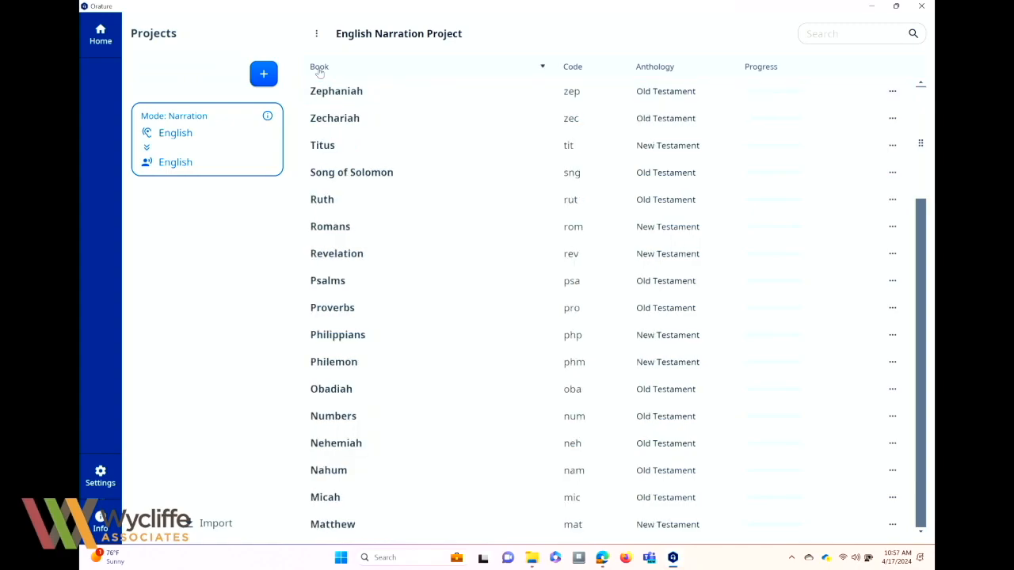
left_click(320, 68)
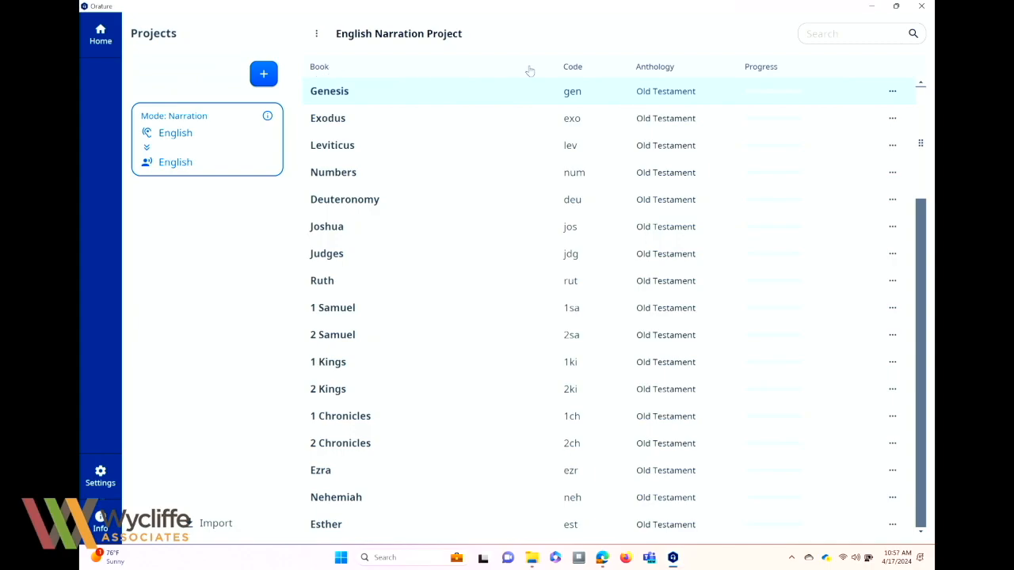
Step: Sort the book list by code, anthology and progress, and return it to the original biblical order
left_click(573, 68)
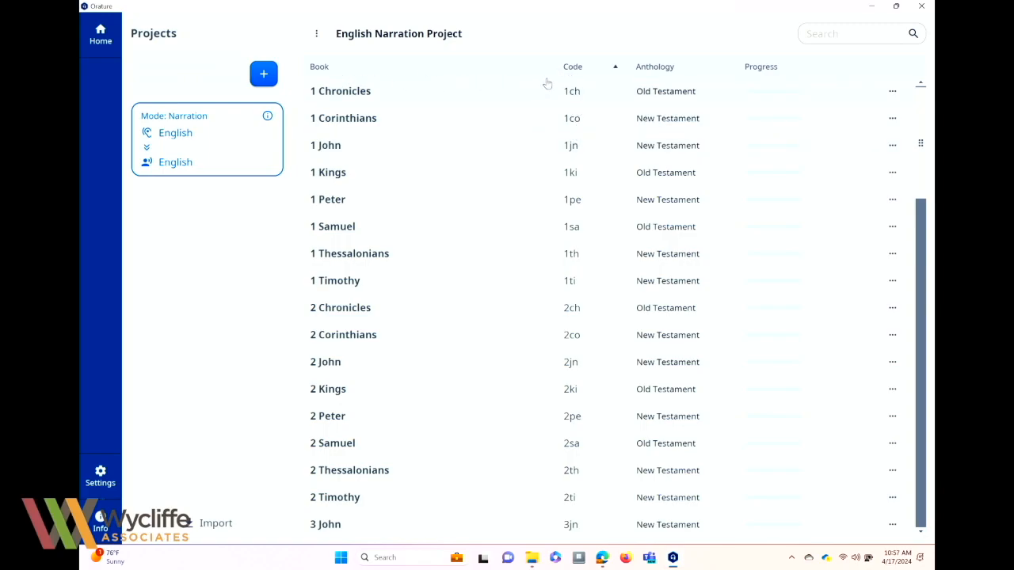
left_click(652, 68)
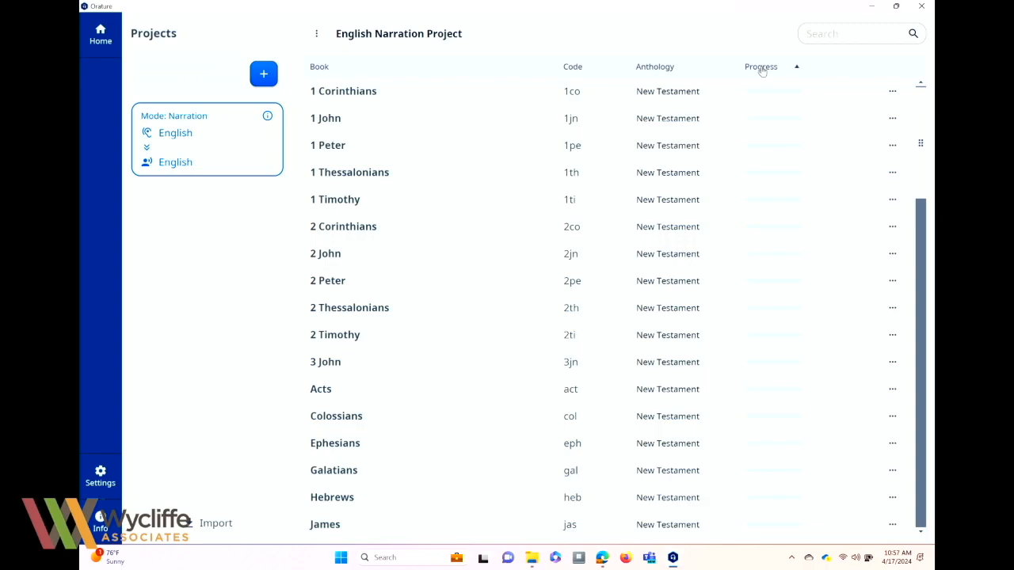
left_click(319, 69)
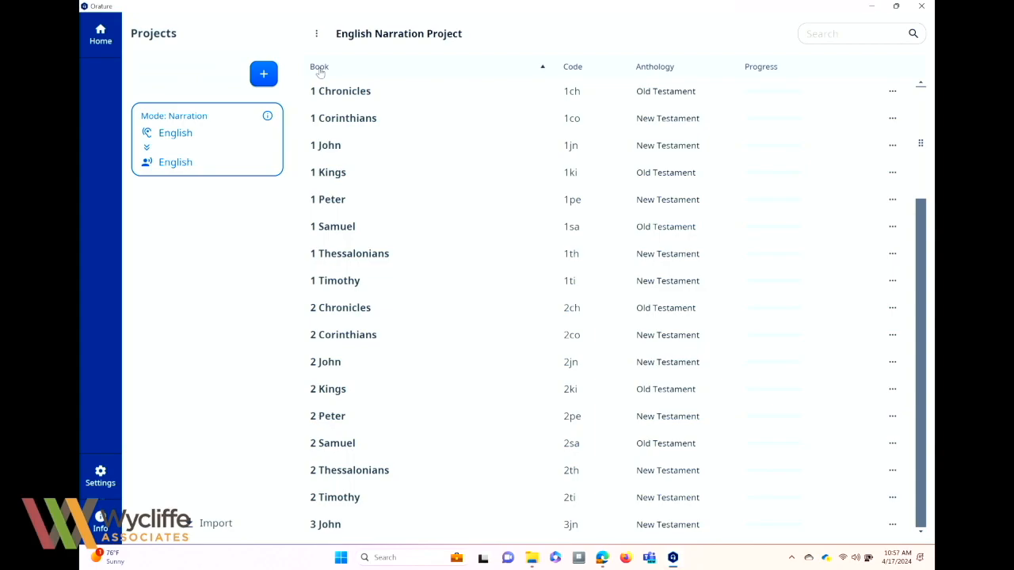
left_click(320, 70)
left_click(319, 70)
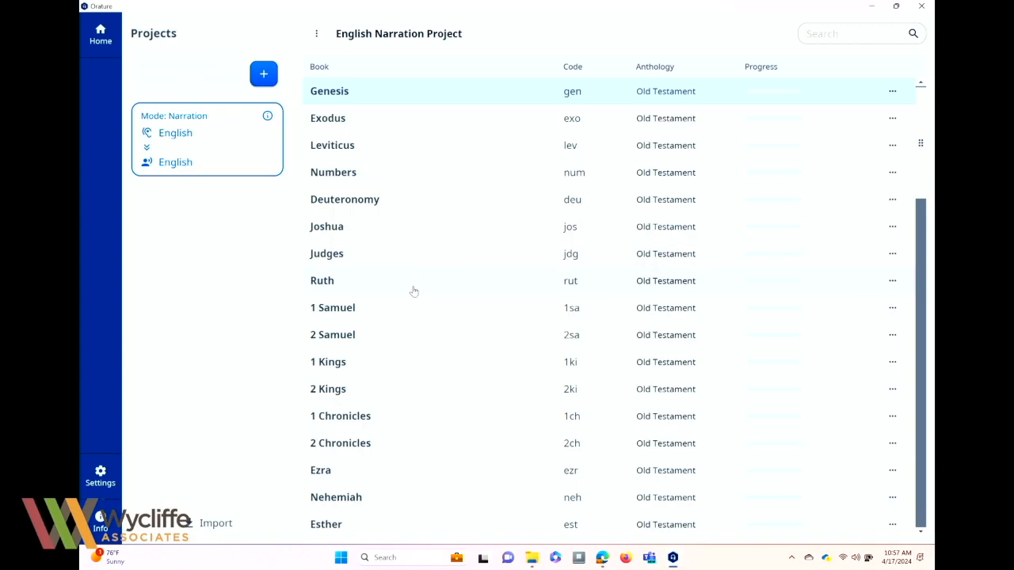
Step: Find the book of Esther by searching the book list for "est" and open it for narration
scroll(413, 292, "down", 3)
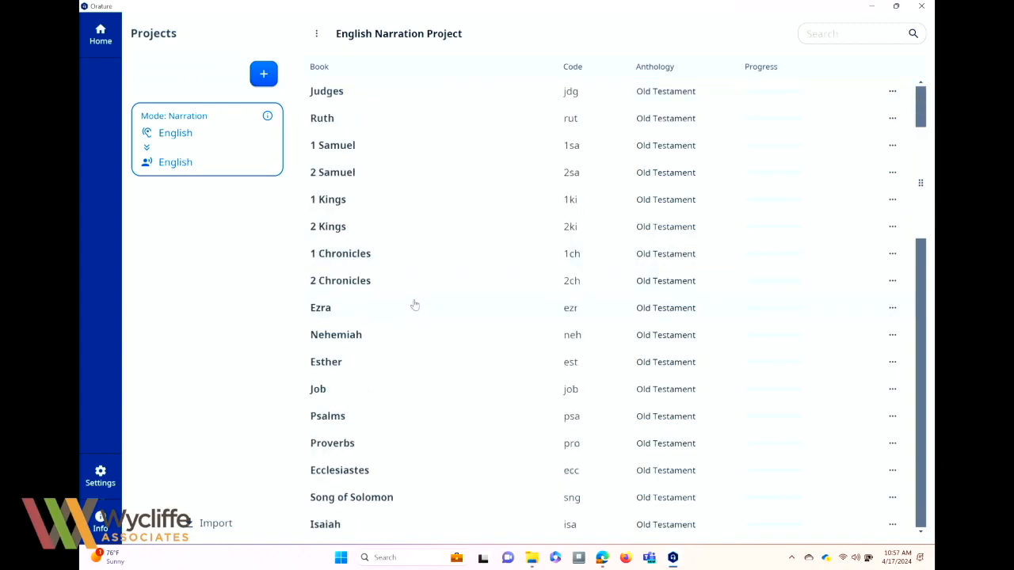
scroll(407, 314, "down", 2)
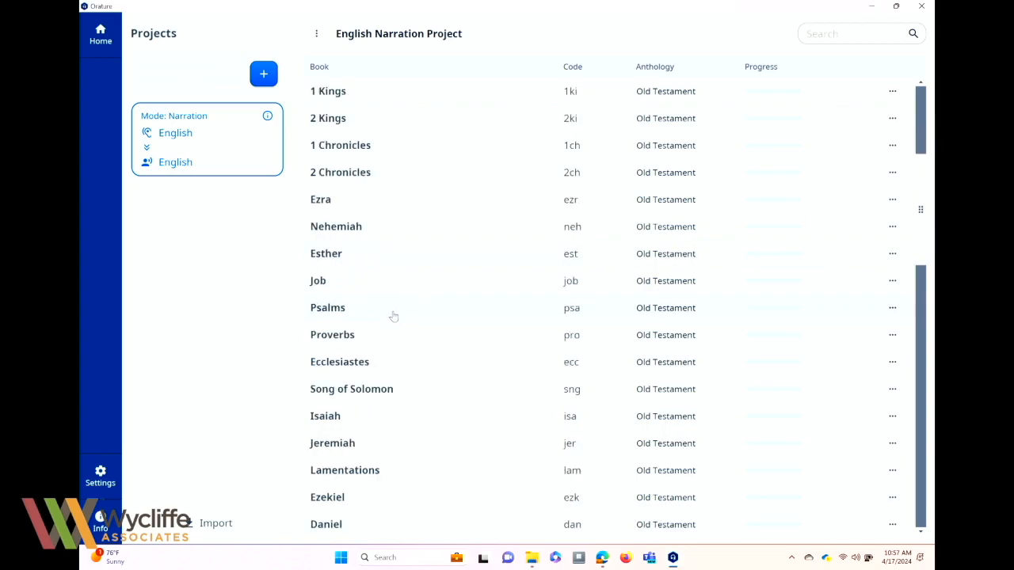
scroll(404, 317, "down", 2)
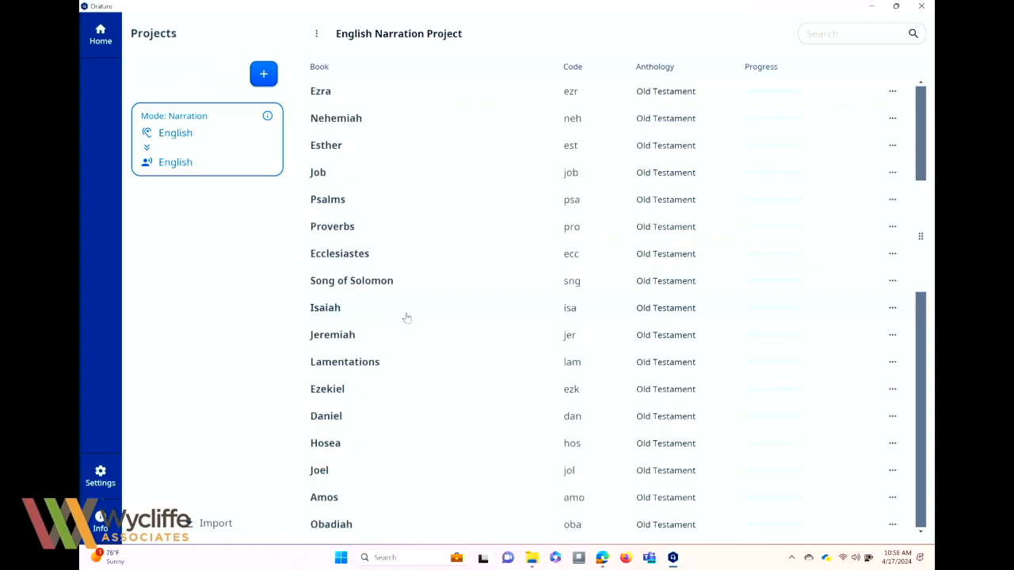
scroll(406, 317, "up", 6)
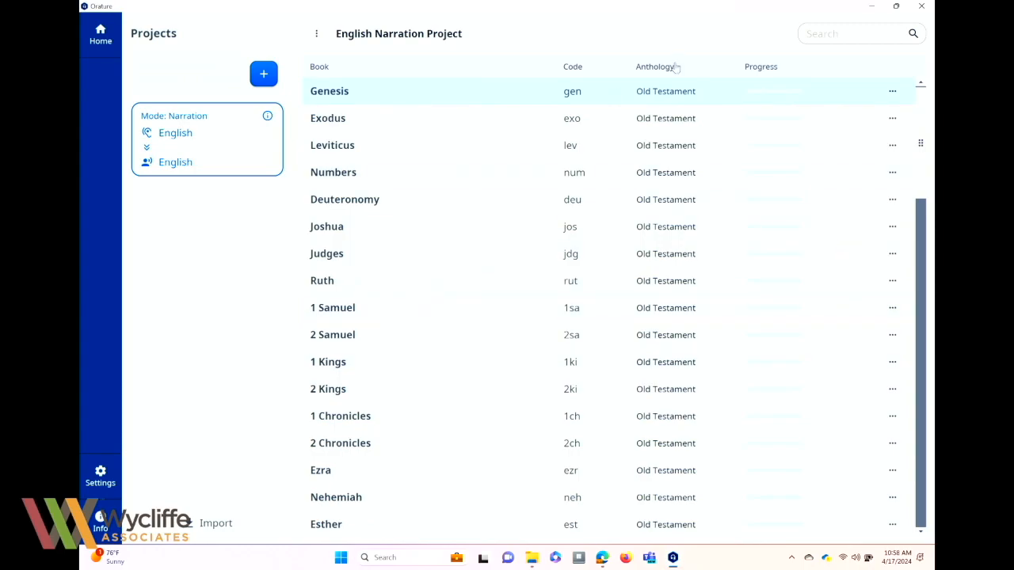
left_click(829, 37)
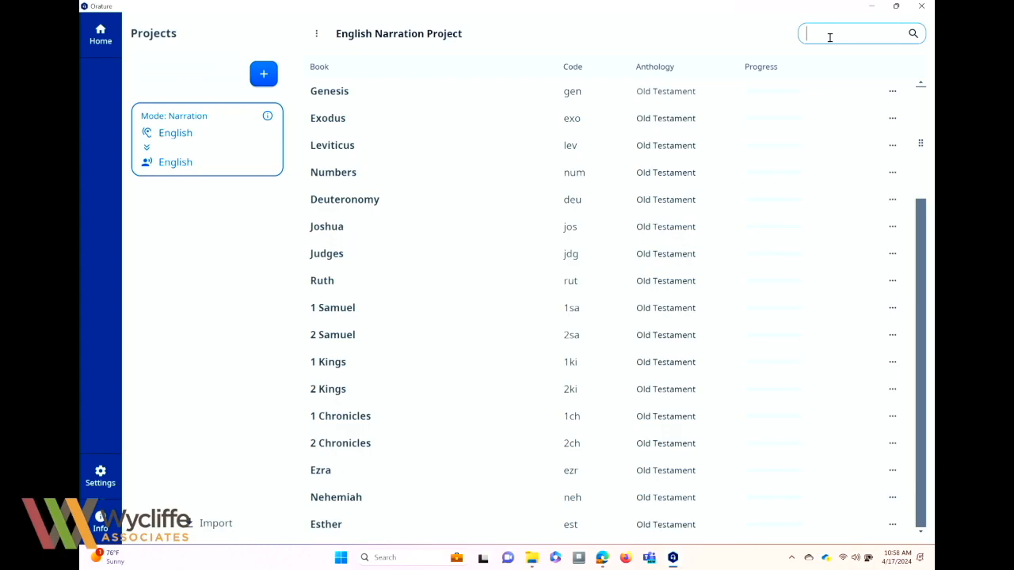
type("es")
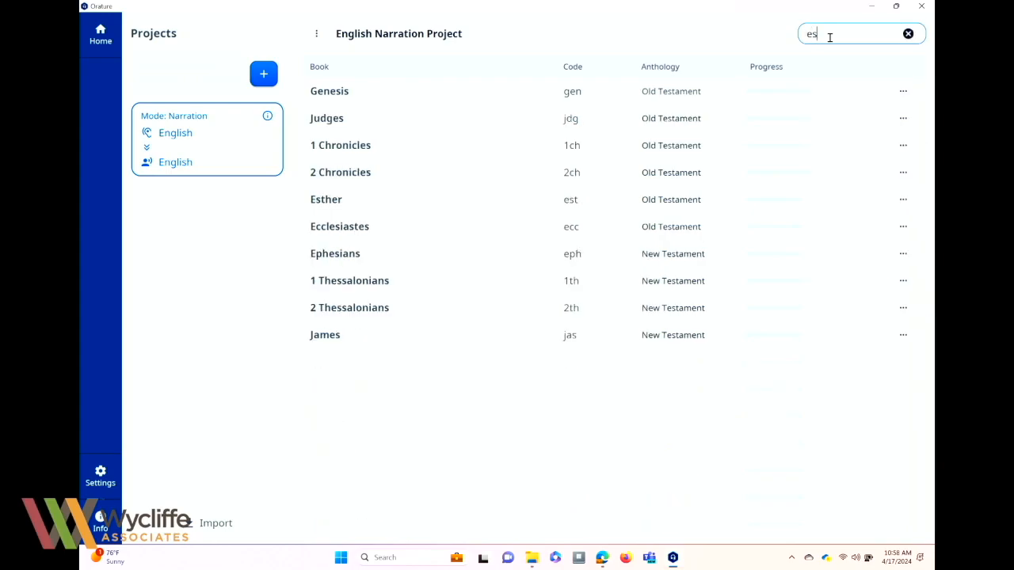
type("t")
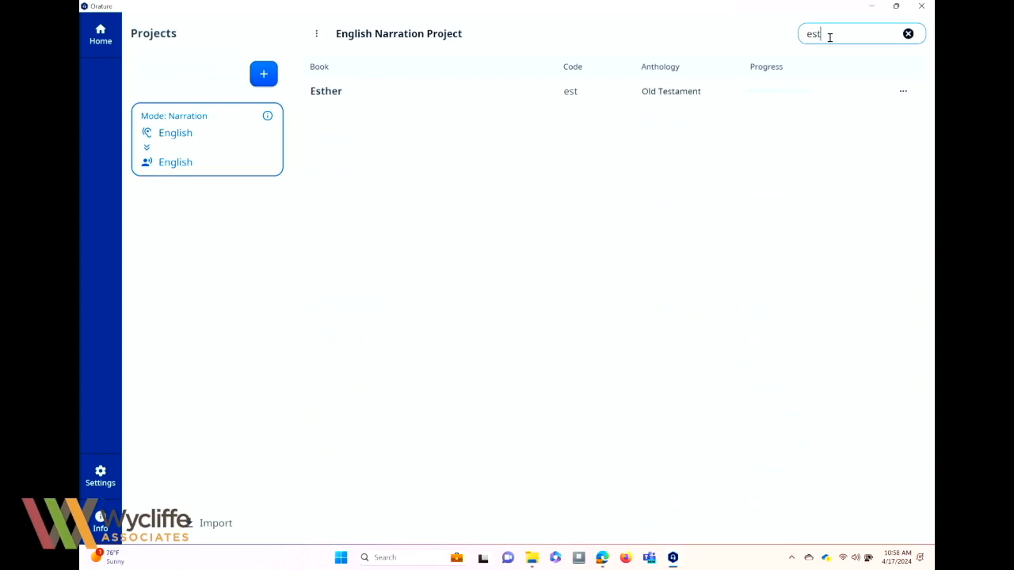
left_click(333, 94)
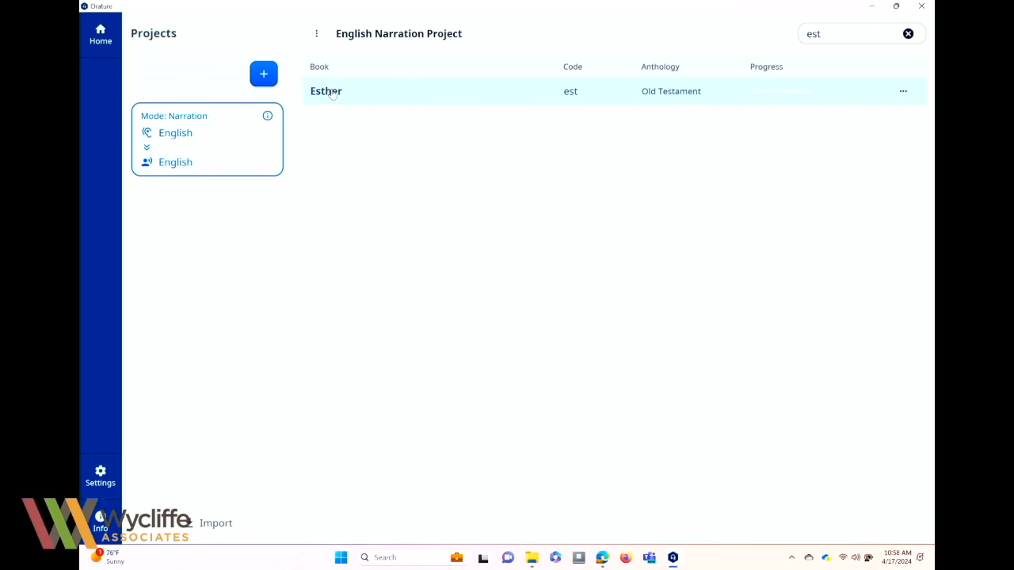
left_click(332, 93)
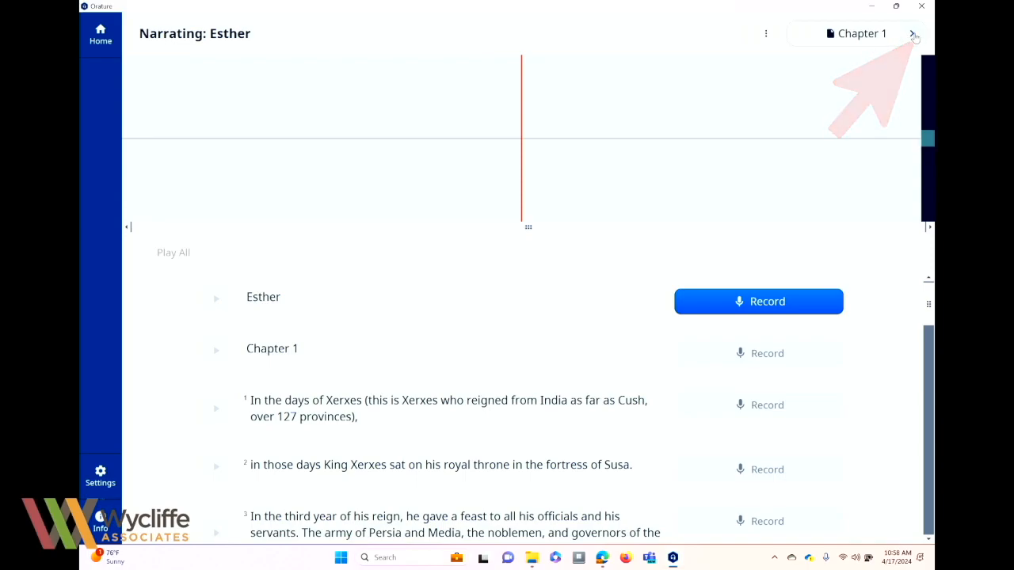
Step: Advance Esther to chapter 2, then jump to chapter 10 through the chapter list
left_click(913, 34)
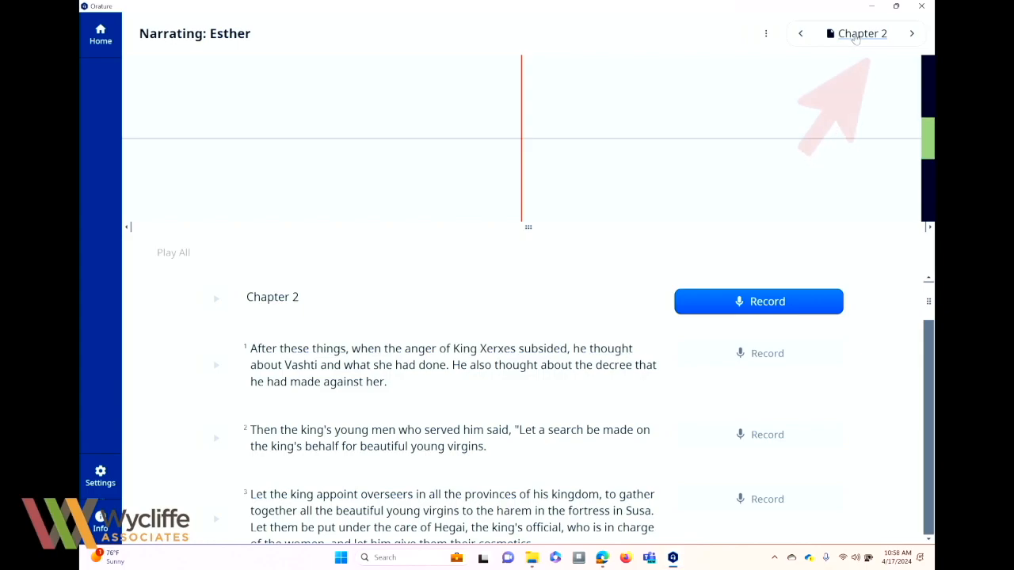
left_click(855, 36)
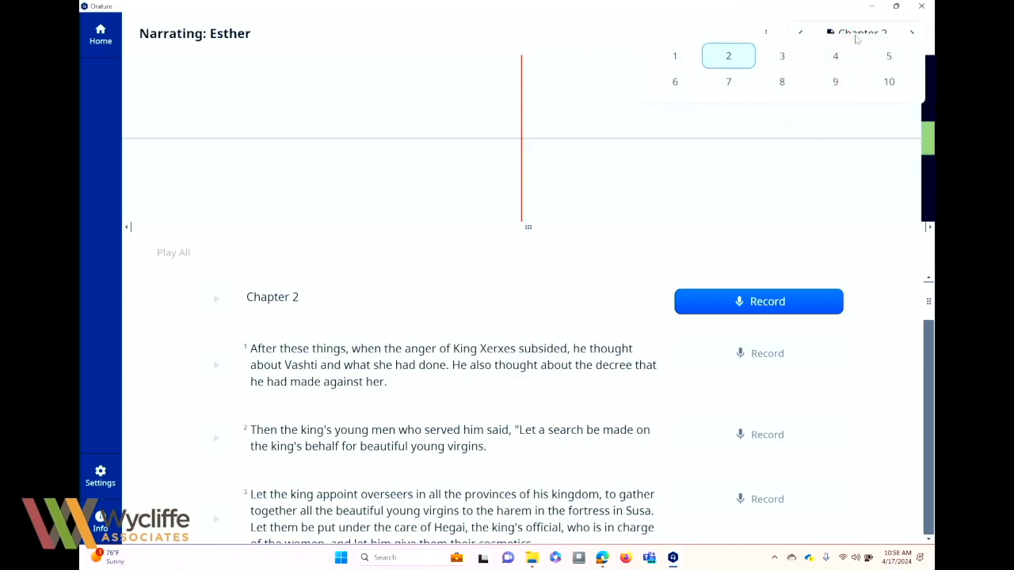
left_click(888, 82)
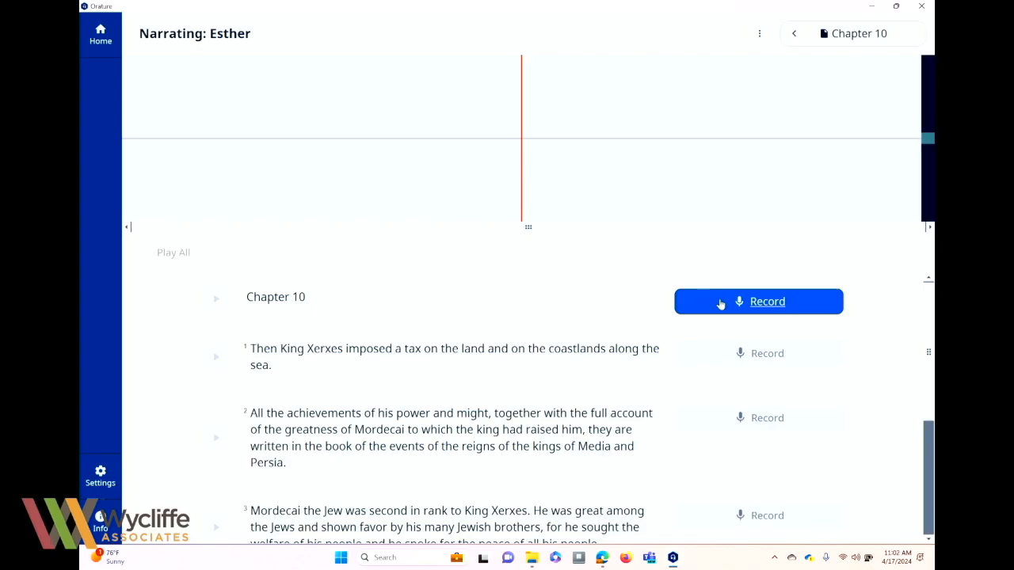
Step: Record the chapter 10 title and verses 1 to 3 one after another, and save the finished narration
left_click(784, 304)
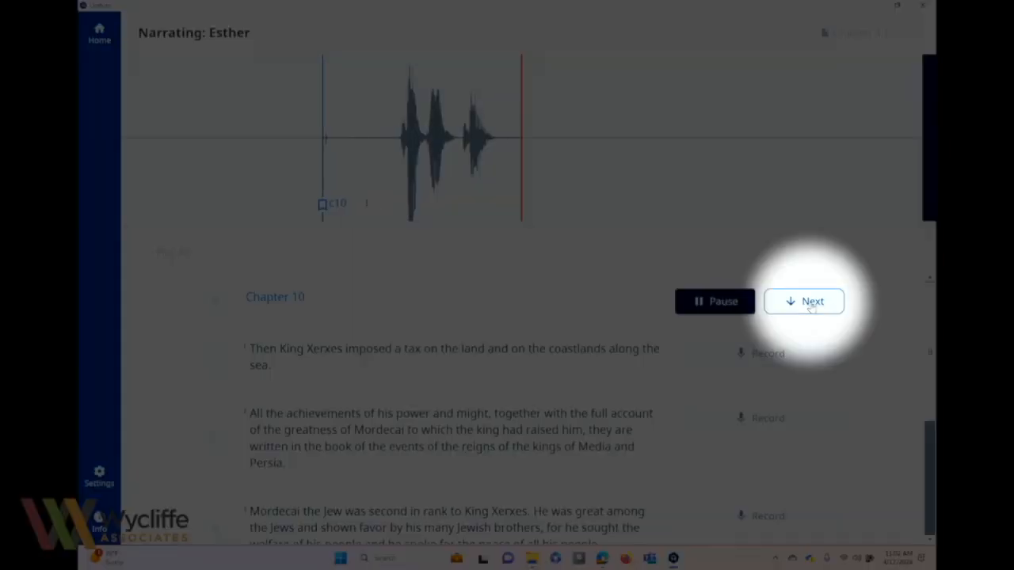
left_click(808, 307)
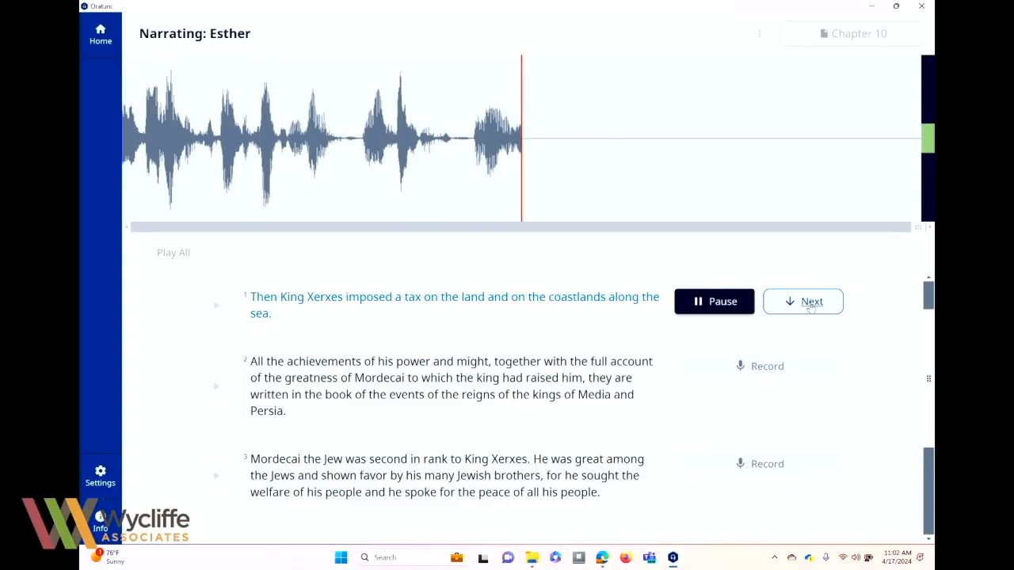
left_click(810, 307)
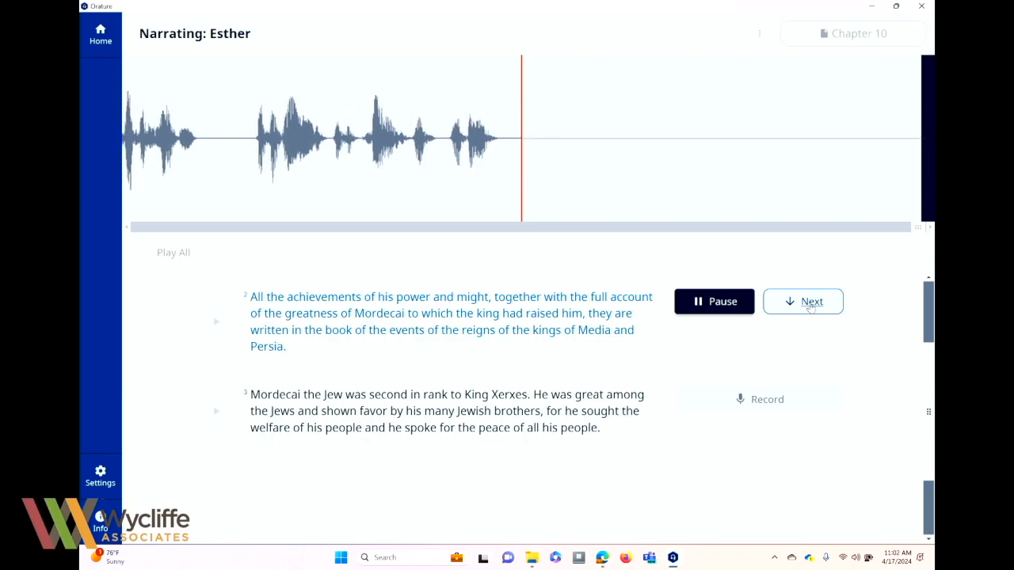
left_click(810, 307)
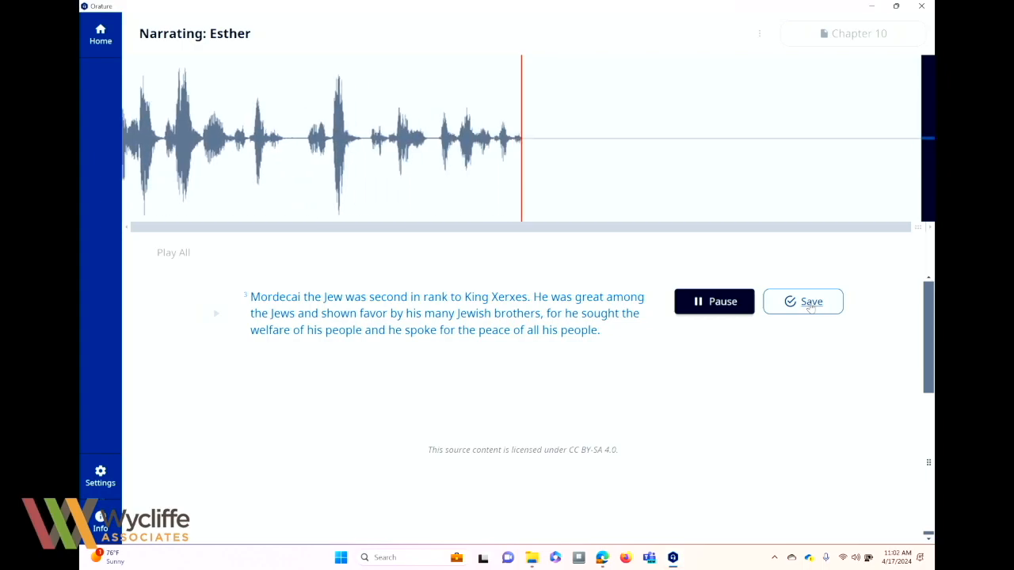
left_click(810, 305)
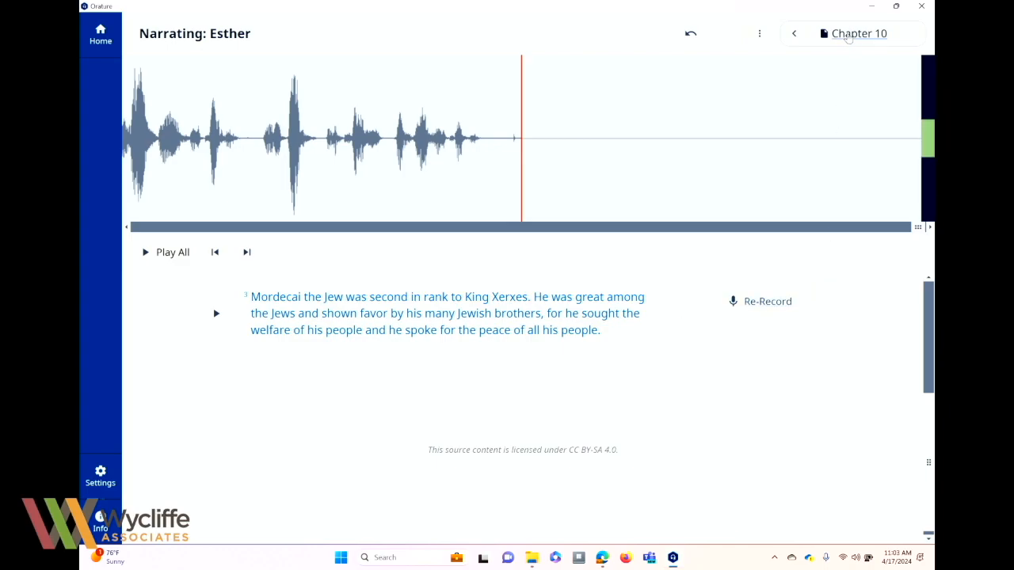
Step: Check chapter 10's status in the chapter list, then play back the whole chapter recording and pause it in verse 2
left_click(847, 38)
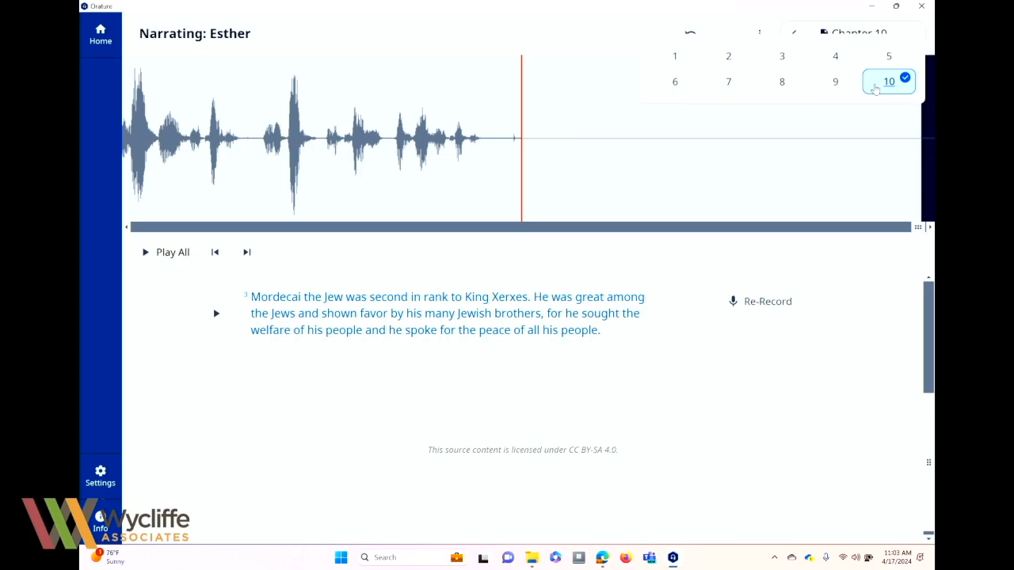
left_click(766, 389)
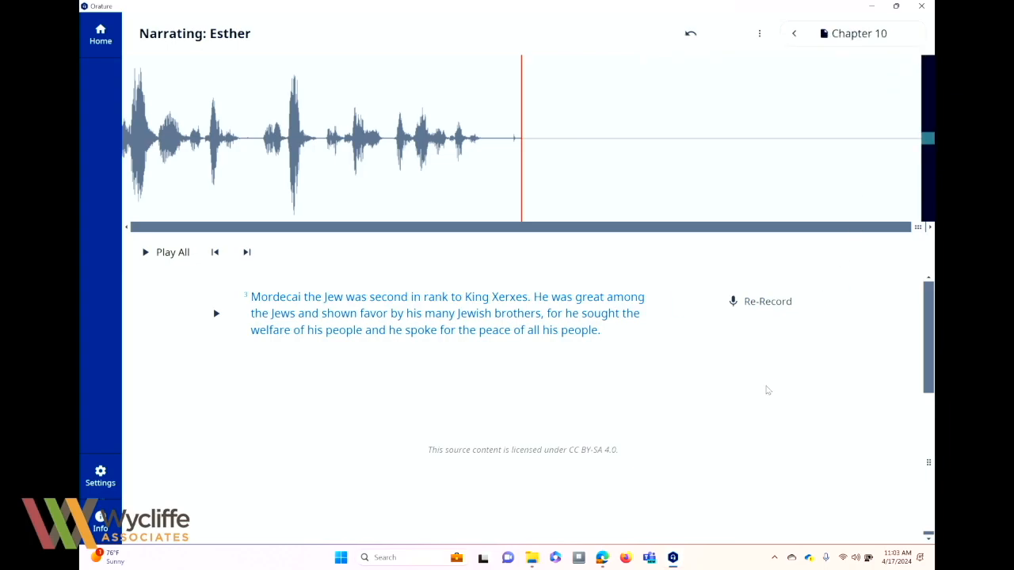
scroll(767, 390, "up", 3)
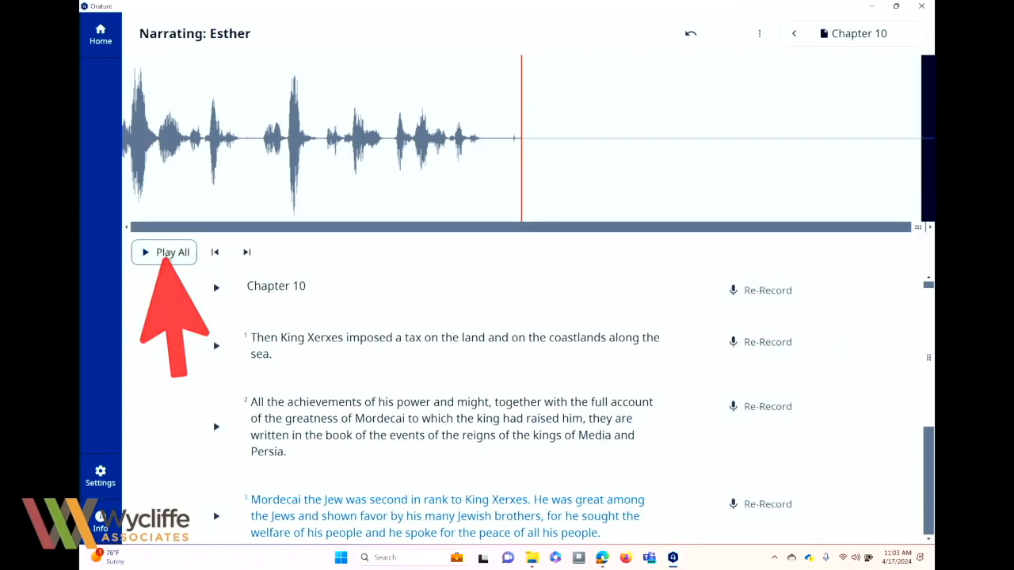
left_click(167, 254)
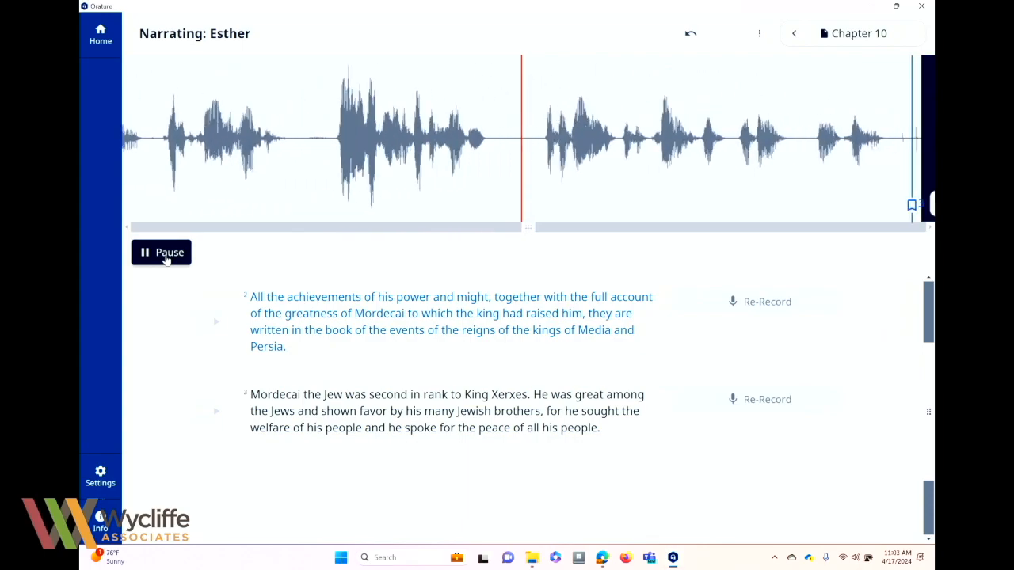
left_click(167, 254)
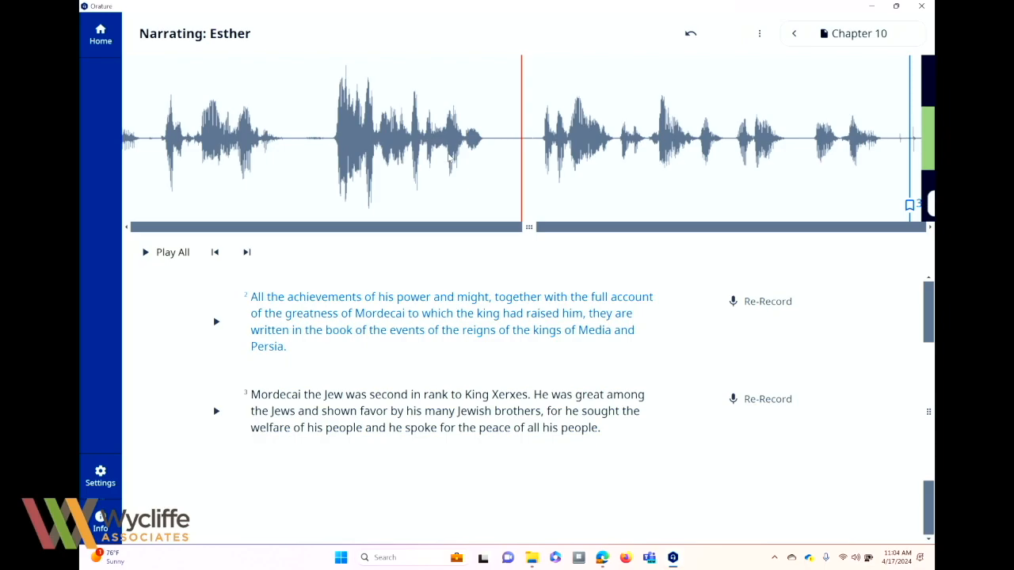
Step: Return to the start of verse 2, move its marker closer to the verse's first word, and play the audio from there
left_click_drag(483, 170, 637, 170)
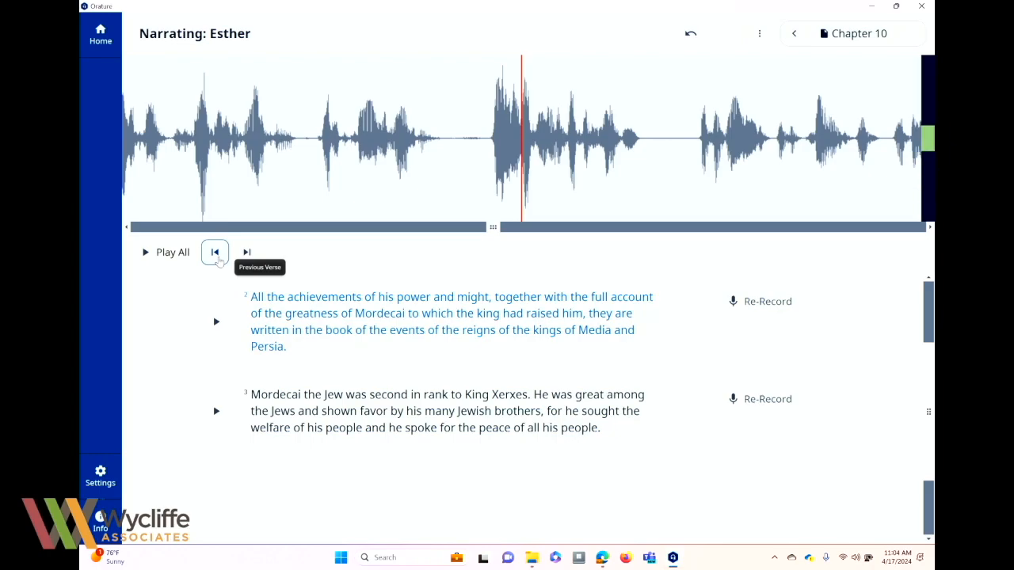
left_click(216, 255)
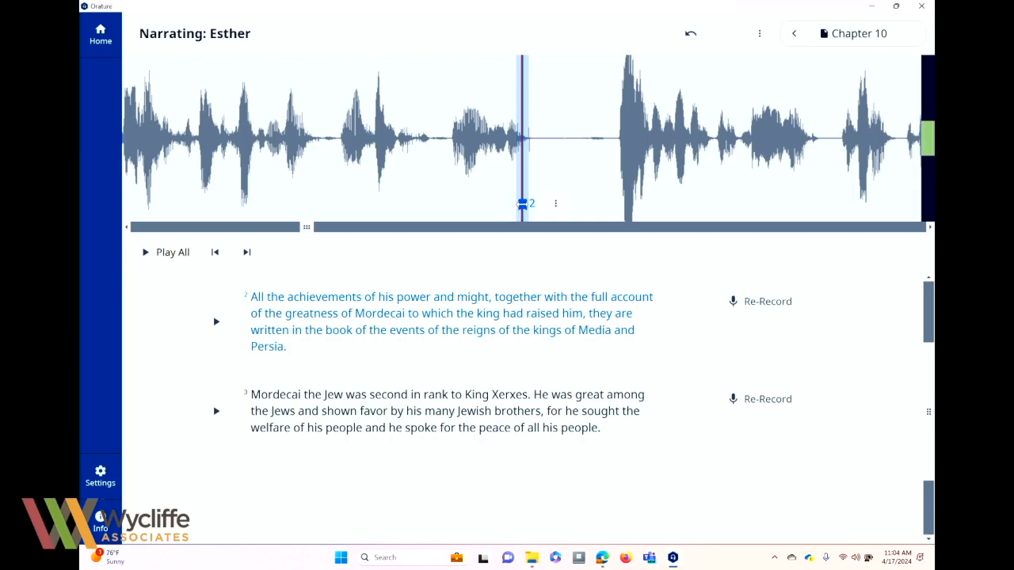
left_click_drag(522, 204, 557, 204)
left_click_drag(607, 165, 533, 162)
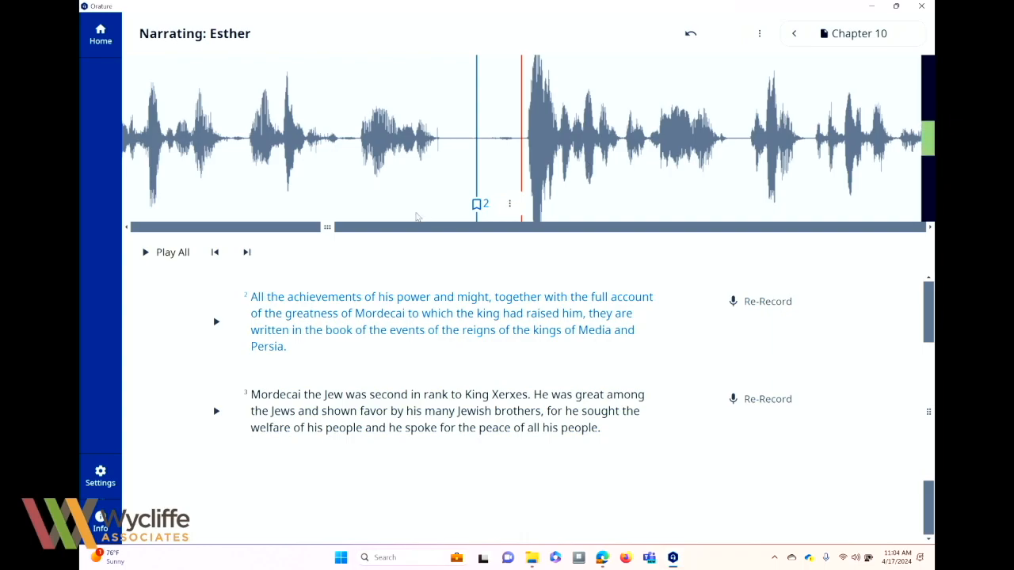
left_click(176, 252)
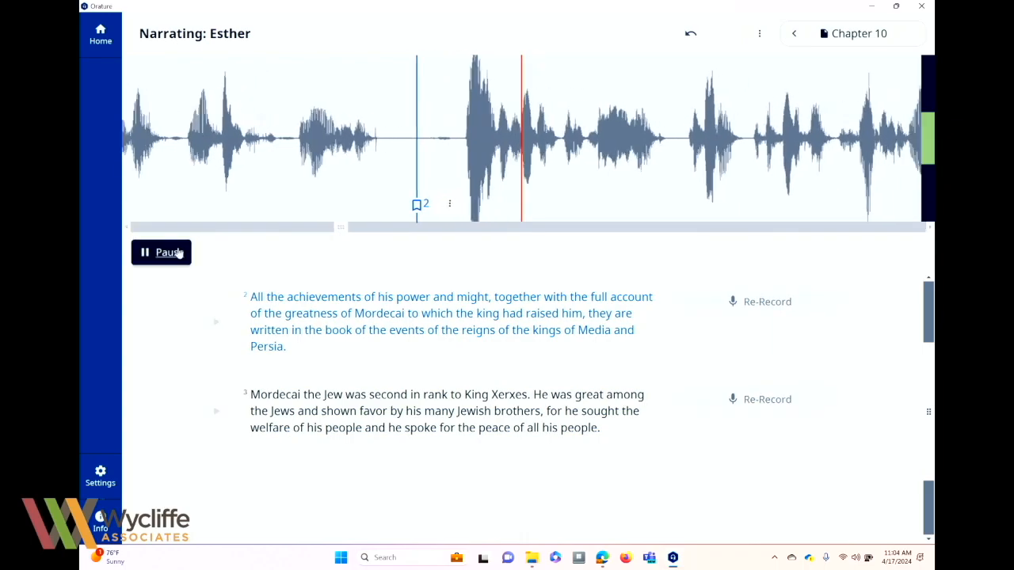
left_click(176, 253)
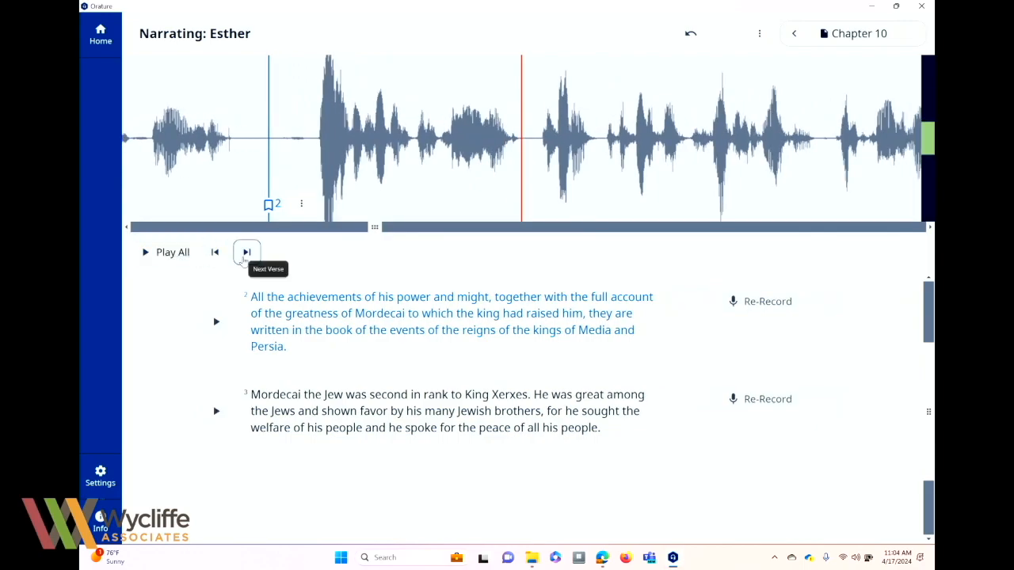
Step: Skip ahead to the start of verse 3, then play back verse 1 on its own
left_click(244, 259)
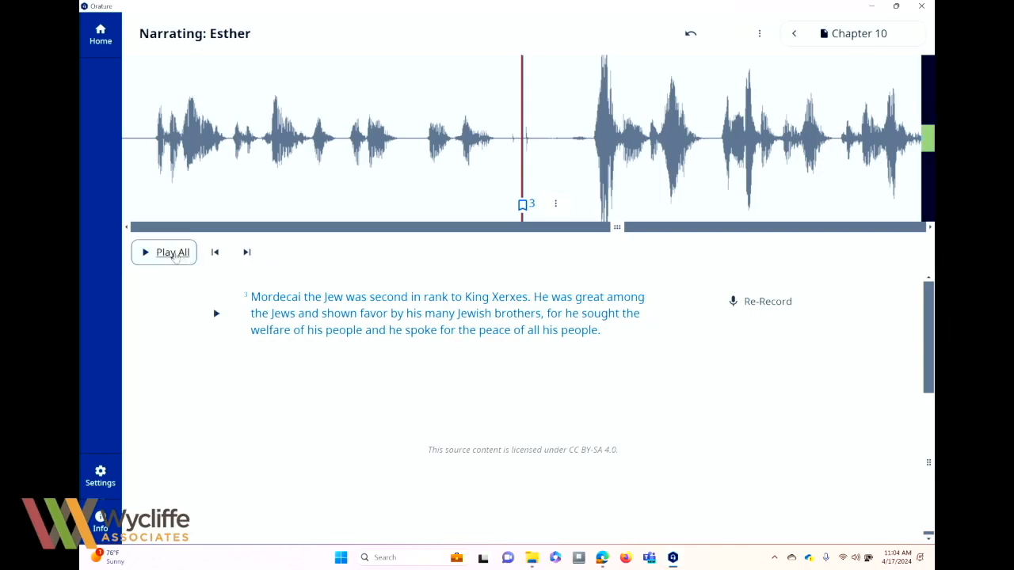
scroll(216, 310, "up", 3)
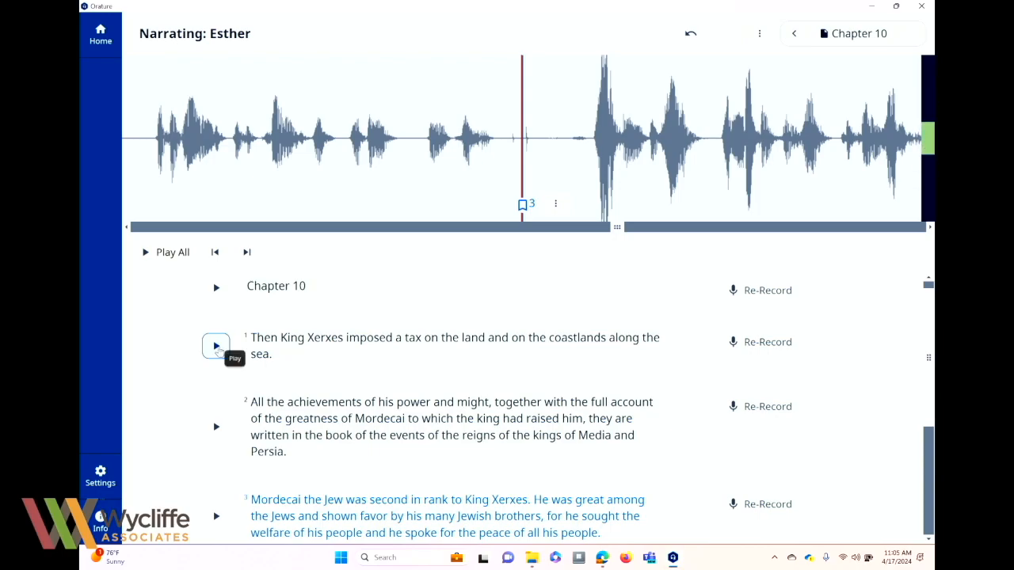
left_click(216, 346)
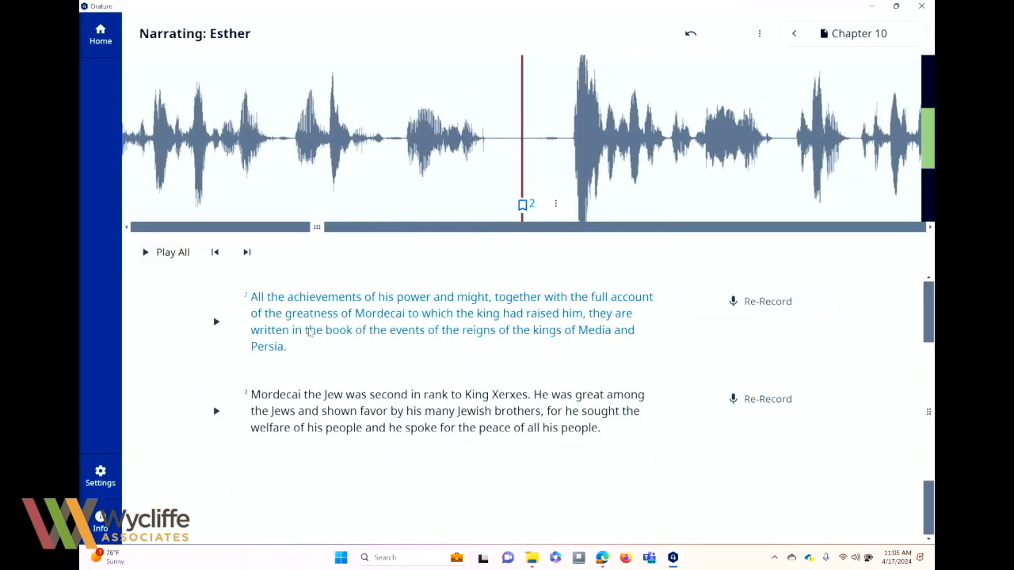
Step: Re-record verse 1 of chapter 10, pause the recording and save the new take
scroll(416, 406, "up", 2)
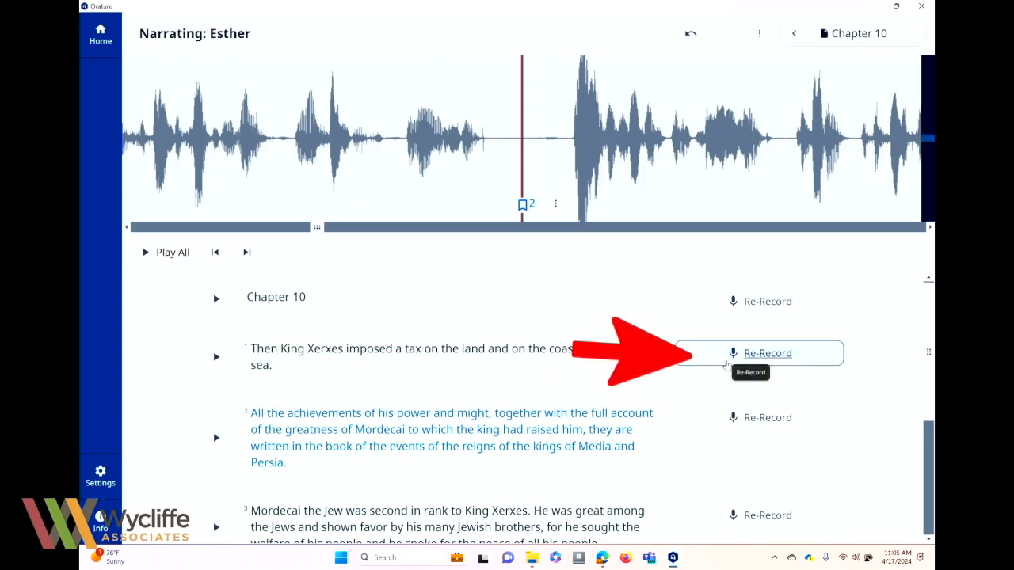
left_click(760, 354)
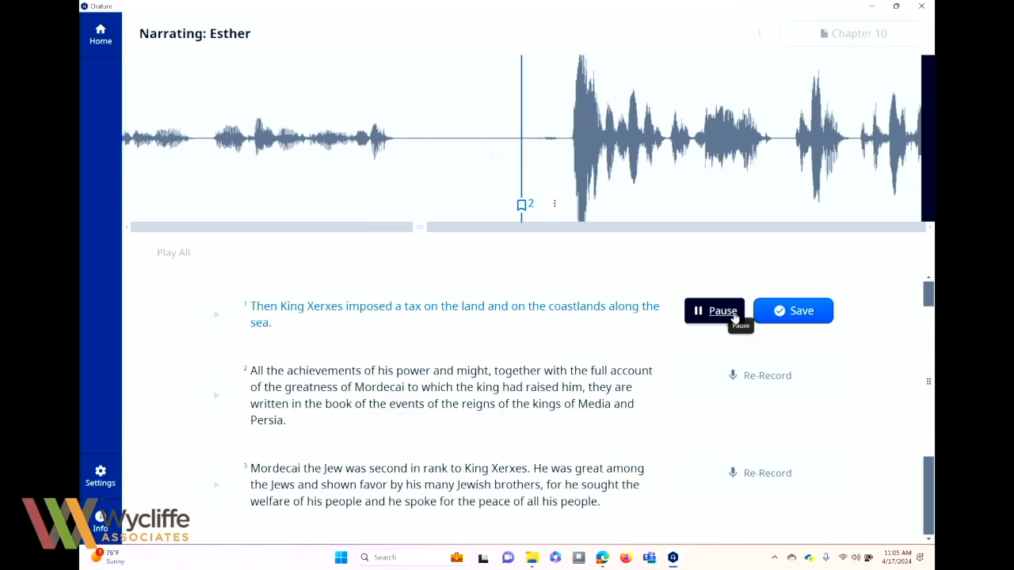
left_click(723, 311)
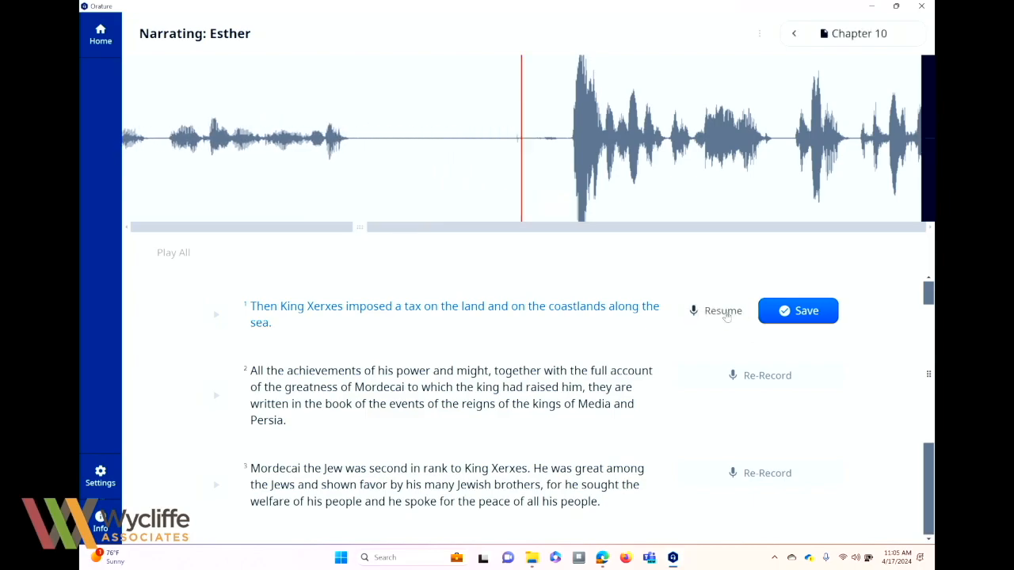
left_click(790, 314)
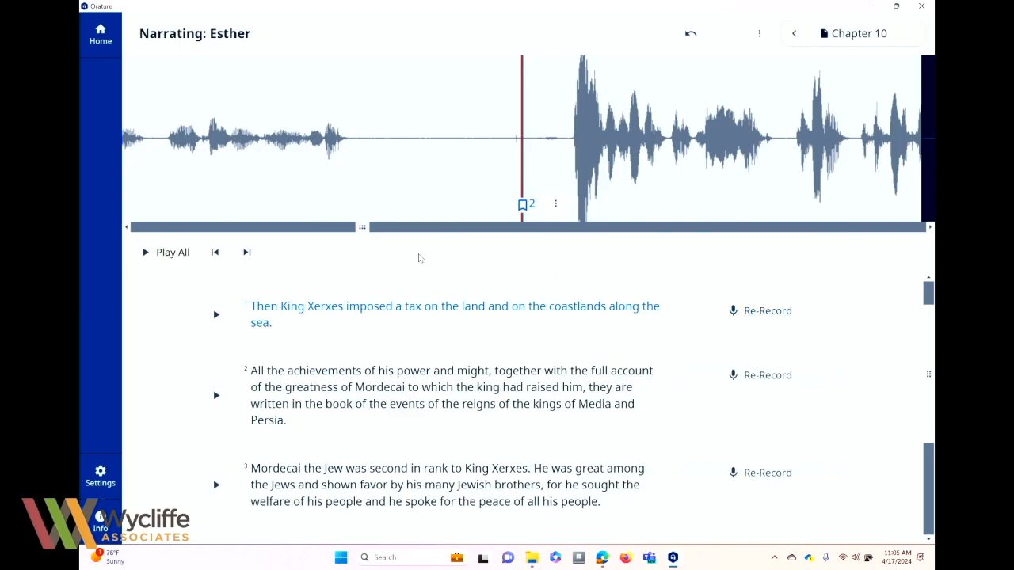
Step: Move the waveform back to the start of verse 1 and play part of its new take
left_click_drag(361, 230, 201, 217)
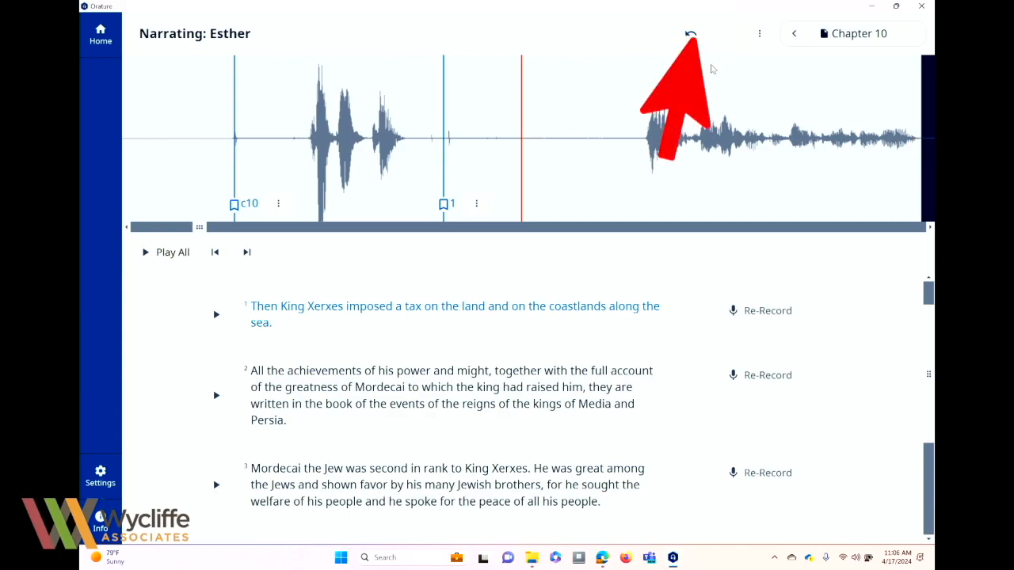
left_click(220, 322)
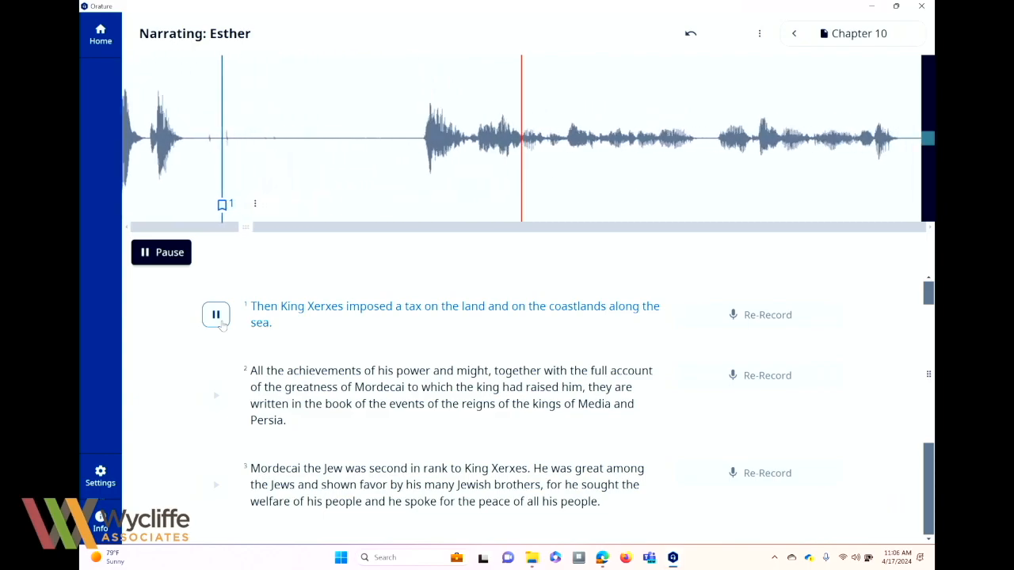
left_click(221, 325)
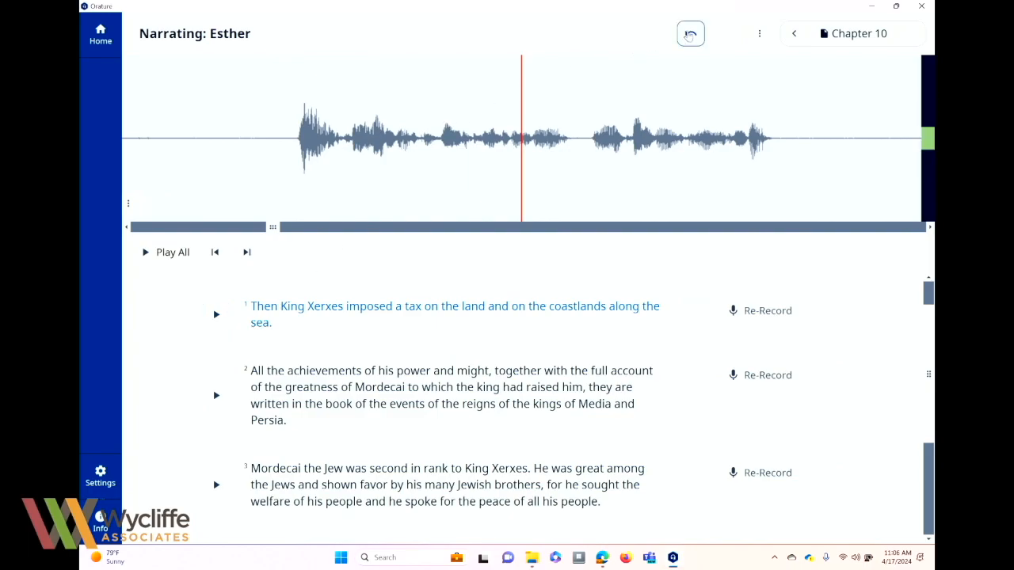
Step: Undo the re-recording of verse 1, redo it to compare the waveforms, and undo it again
left_click(689, 34)
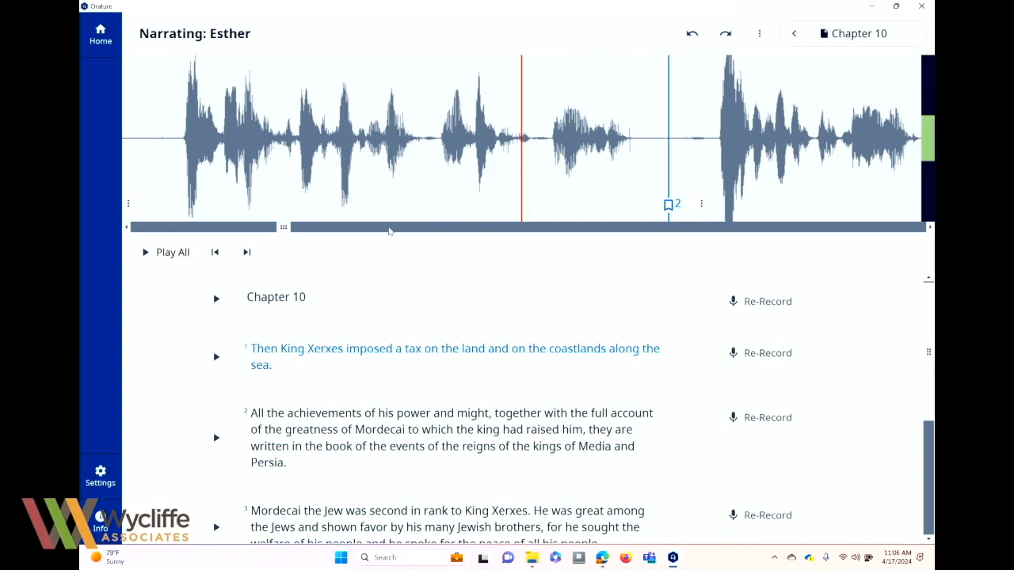
left_click_drag(288, 228, 318, 230)
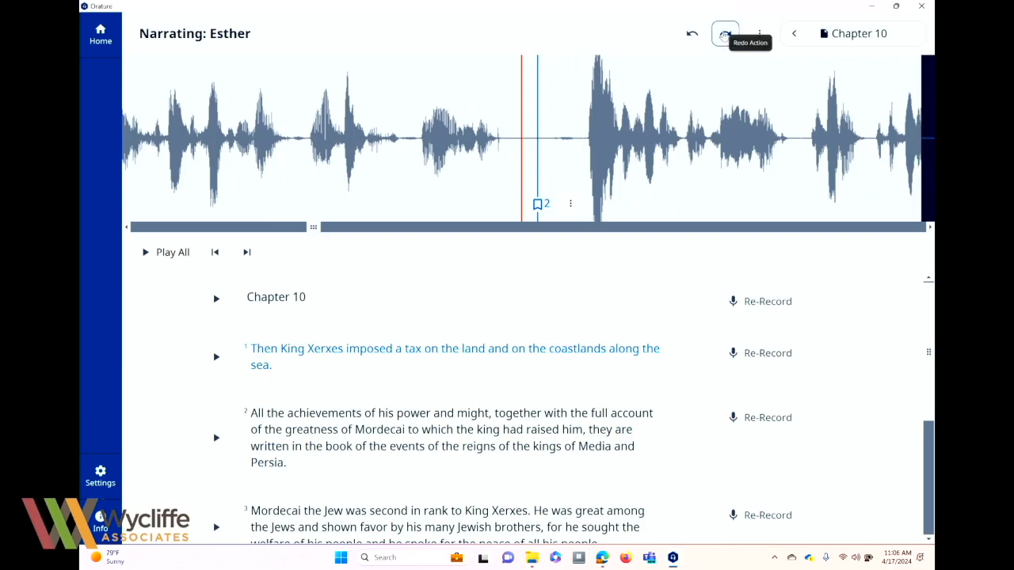
left_click(724, 34)
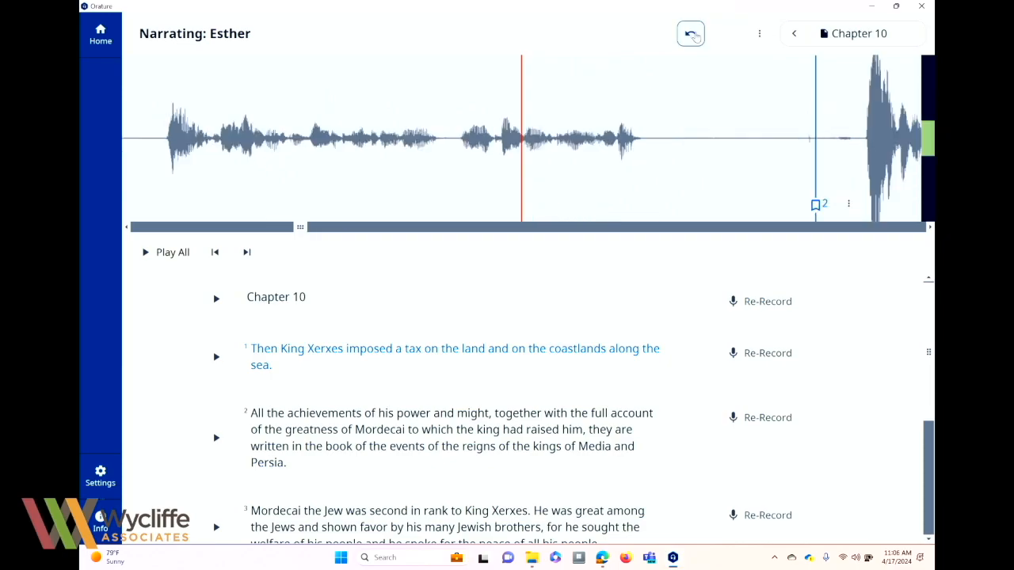
left_click(691, 34)
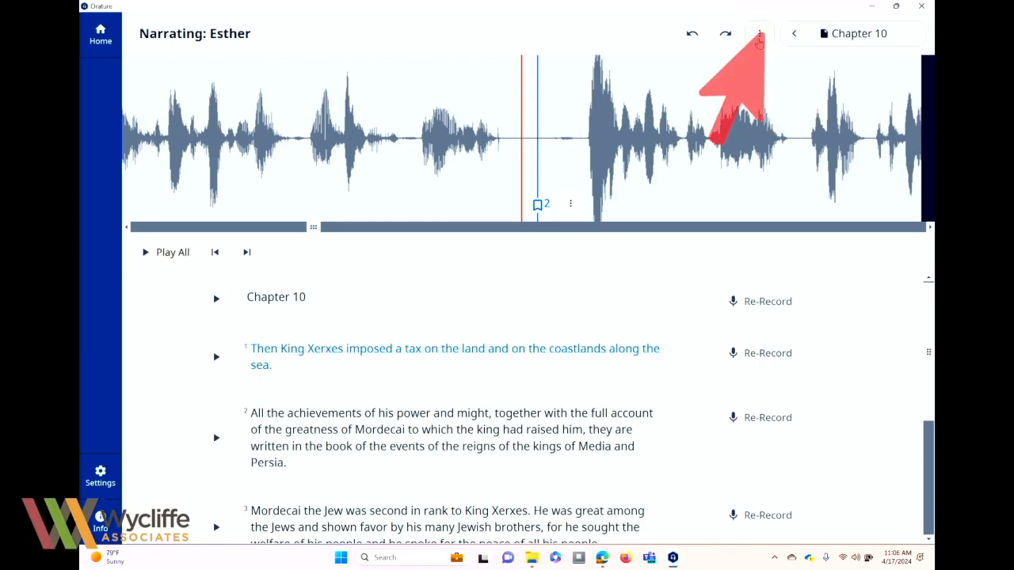
Step: Open the additional options for chapter 10
left_click(758, 34)
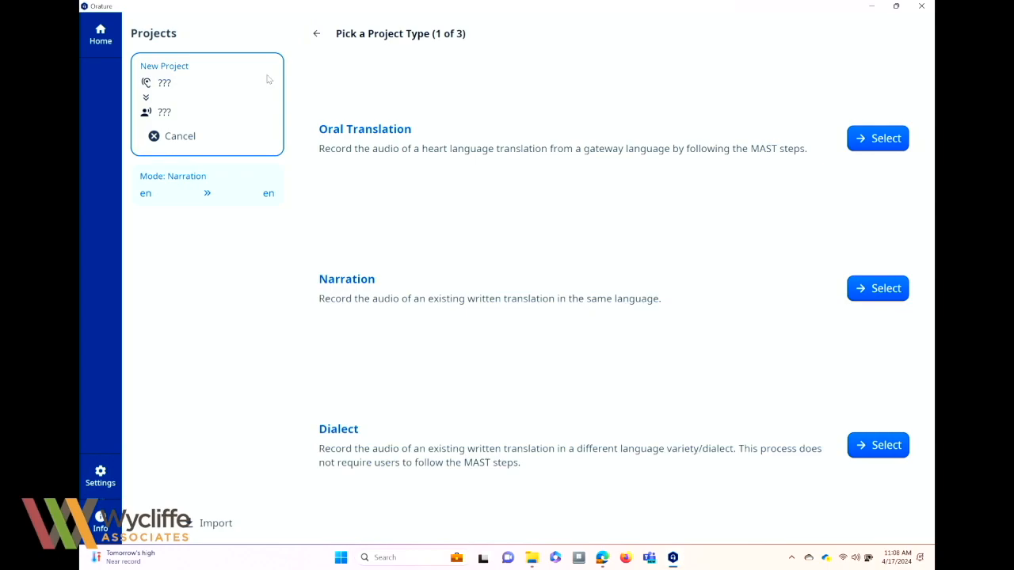
Step: Create an Oral Translation project with English as the source language and Bambam as the target language
left_click(876, 140)
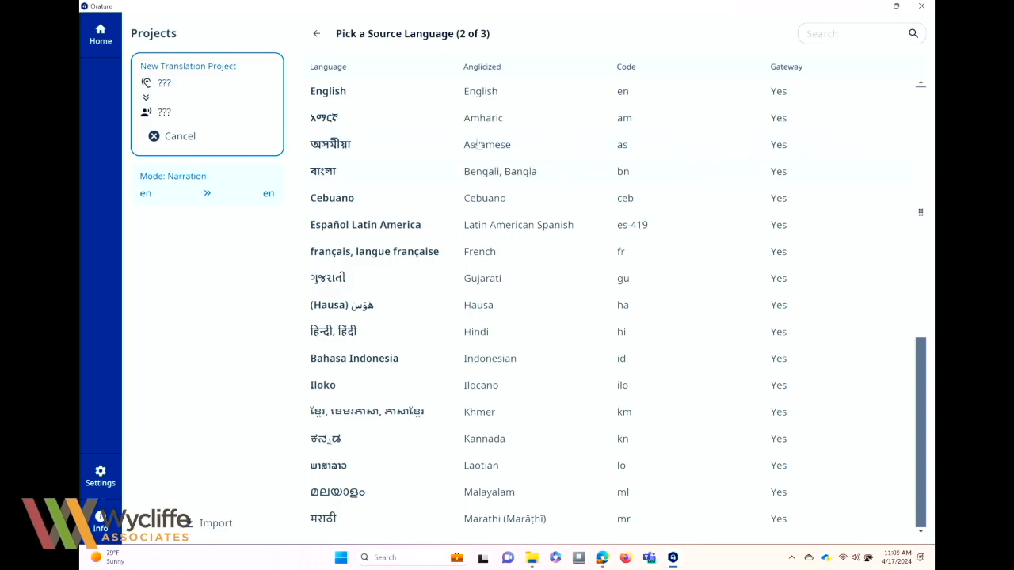
left_click(327, 91)
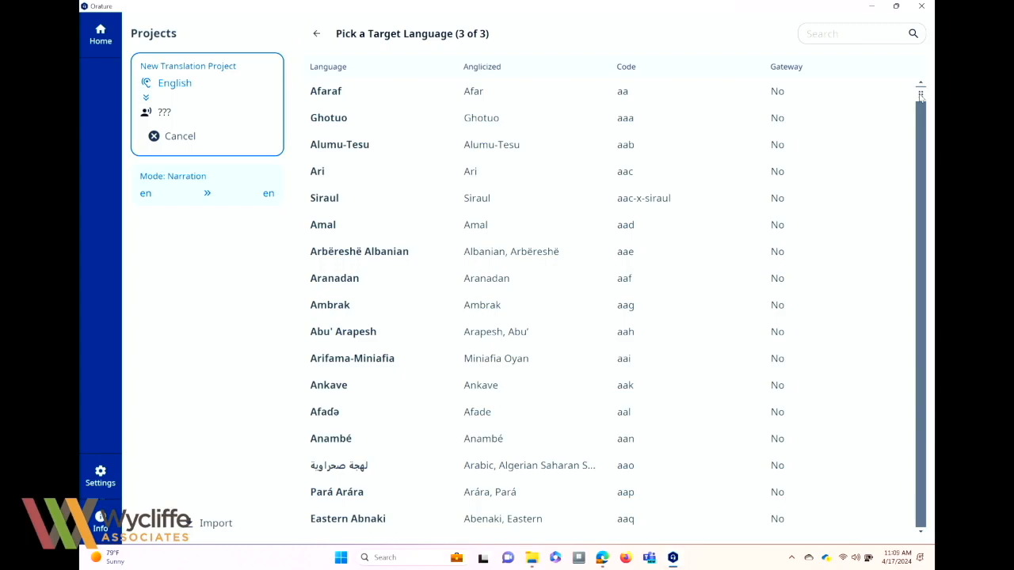
mouse_move(921, 95)
left_mouse_down()
mouse_move(920, 507)
mouse_move(922, 92)
left_mouse_up()
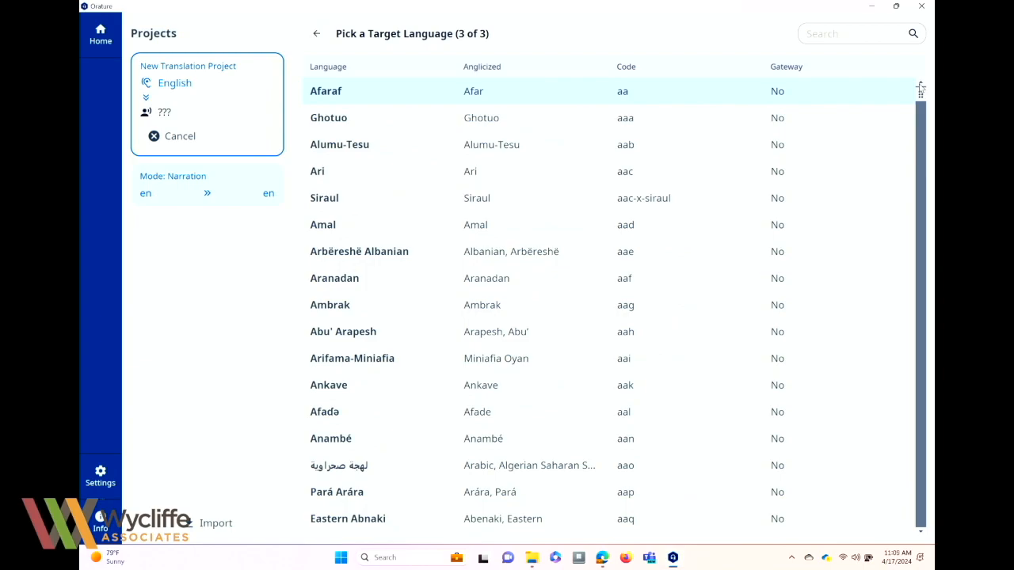
left_click(830, 33)
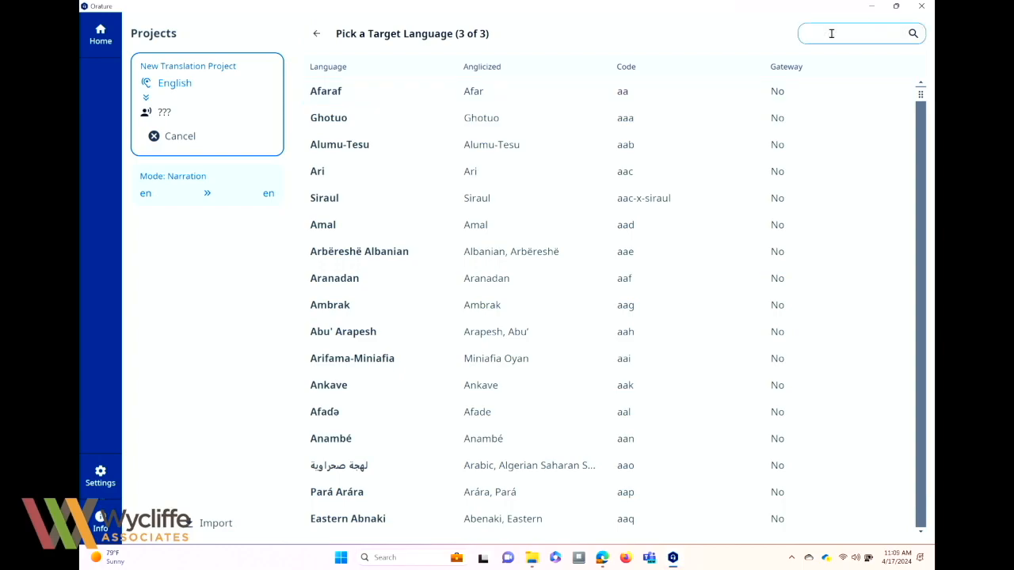
type("bam")
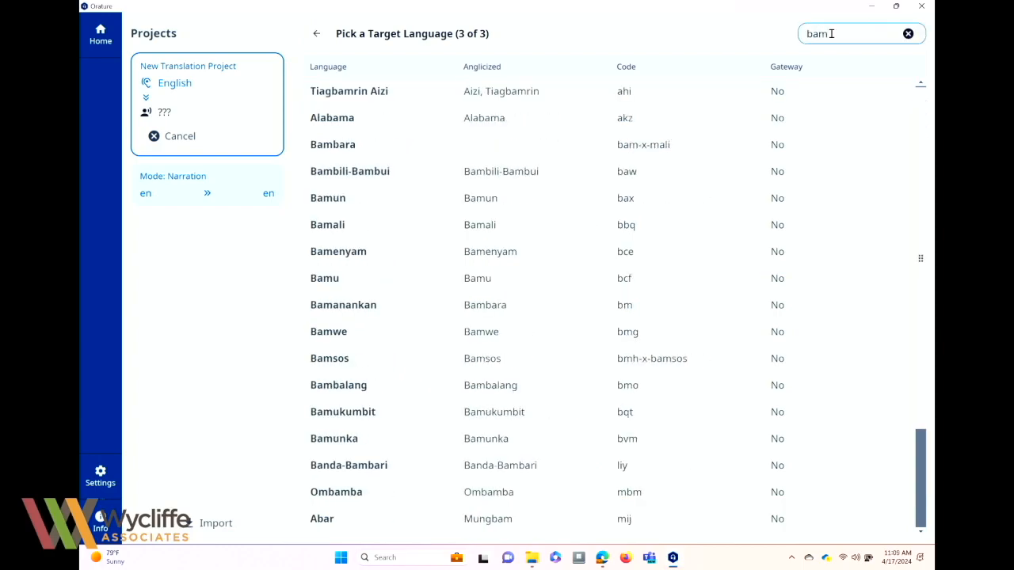
type("bam")
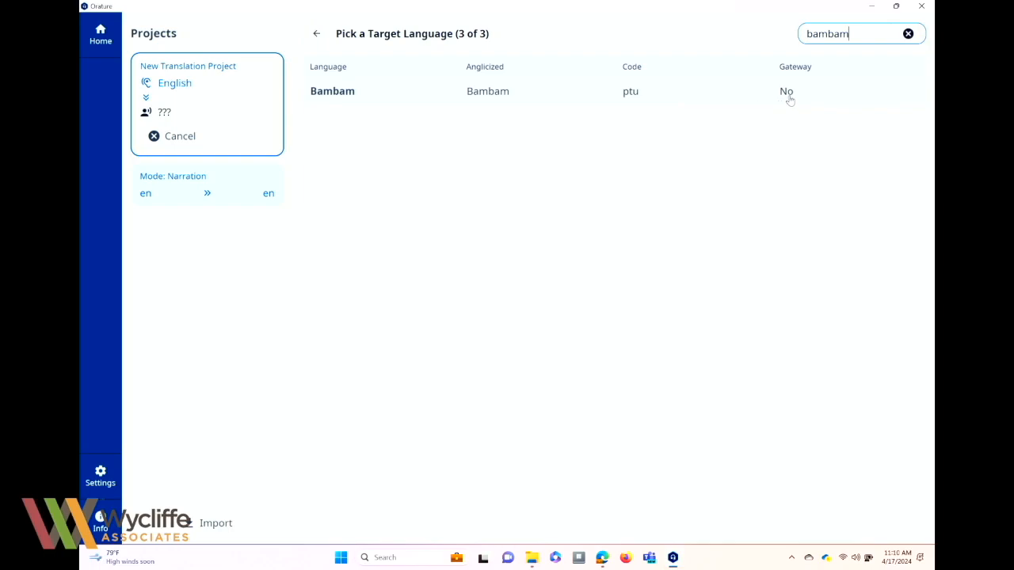
left_click(494, 93)
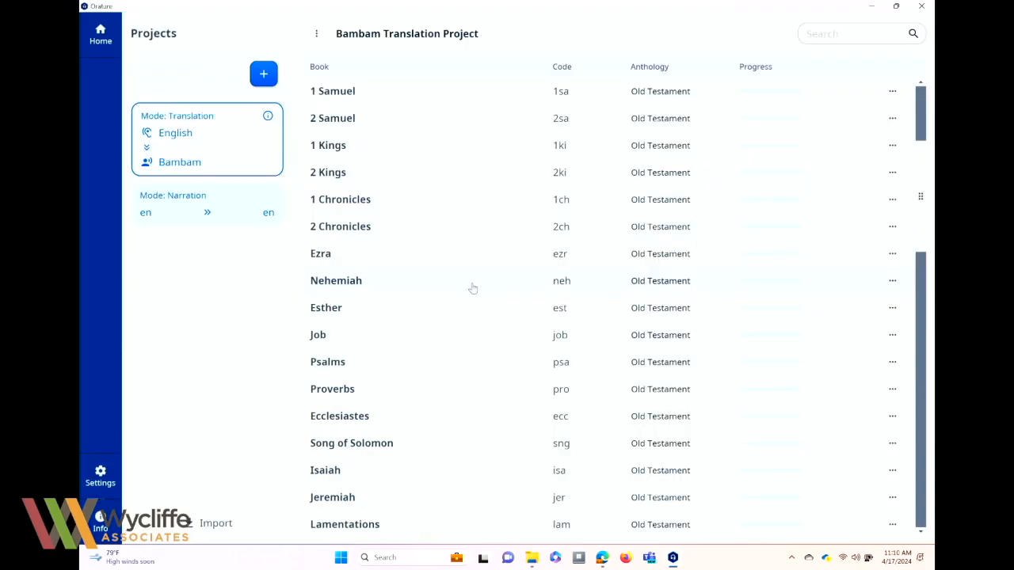
Step: Open the book of Job in the Bambam translation project and go to chapter 25
left_click(362, 340)
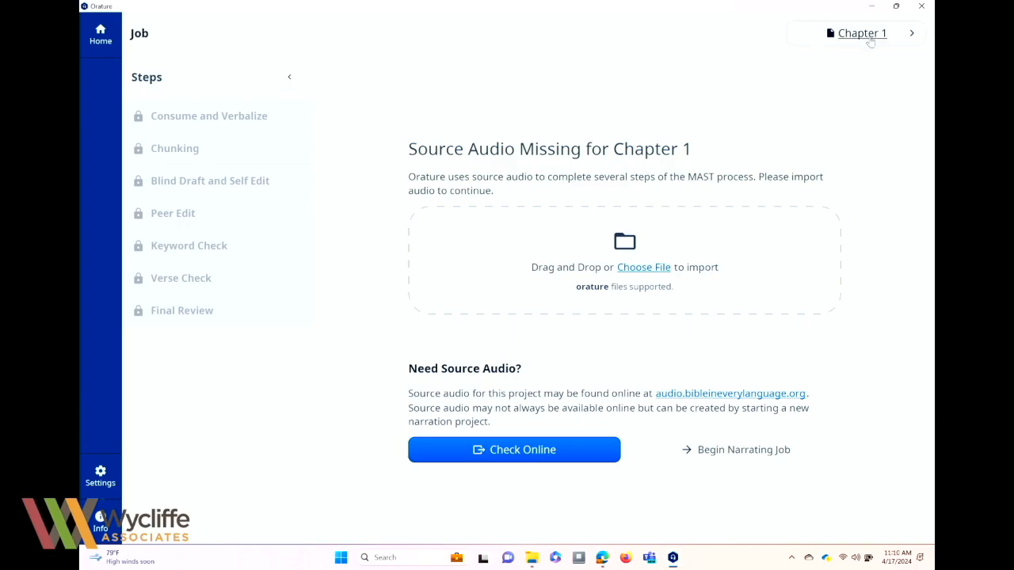
left_click(863, 33)
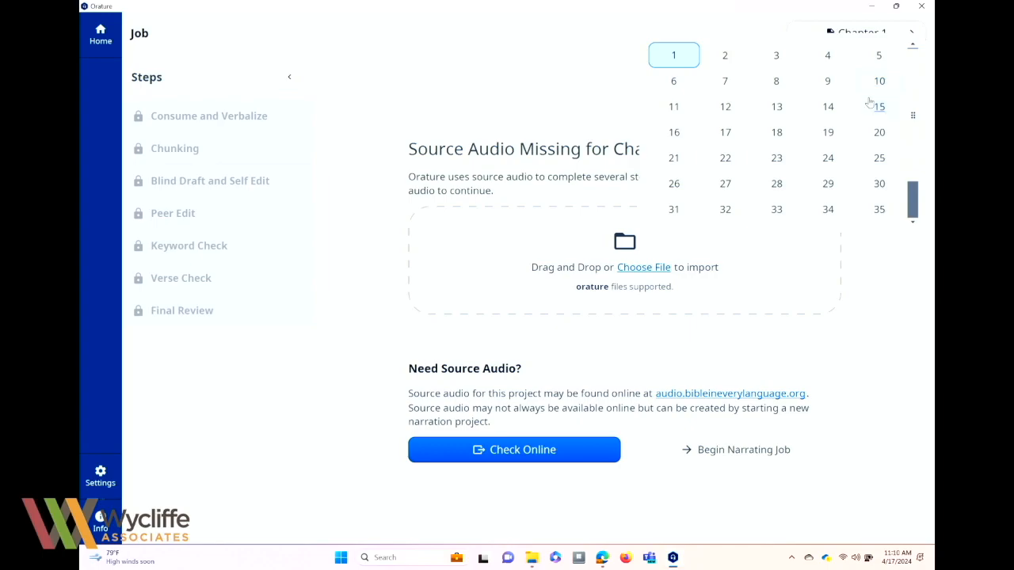
left_click(878, 158)
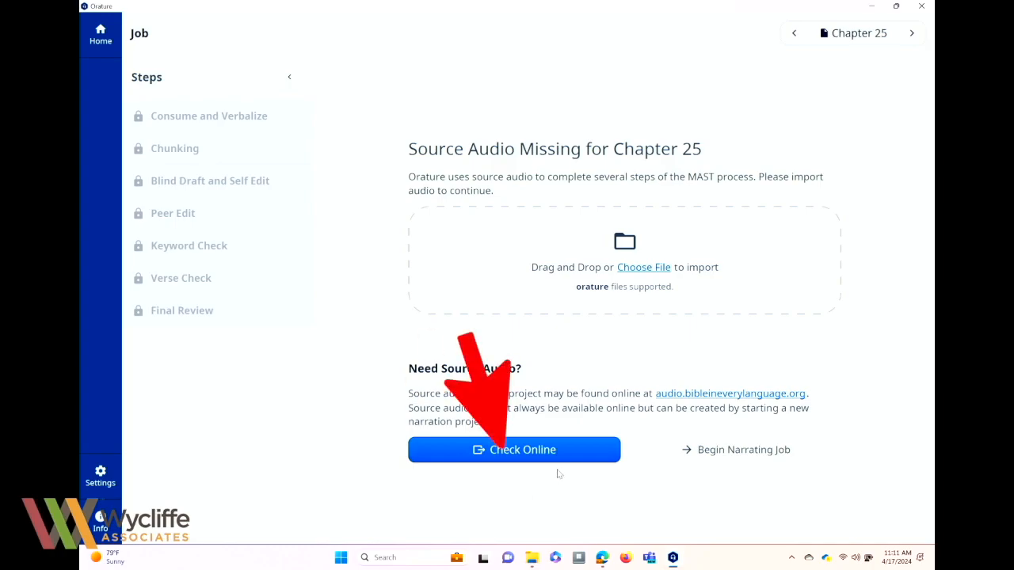
Step: Check online for the missing source audio, choosing English as the language and Orature as the file type
left_click(529, 458)
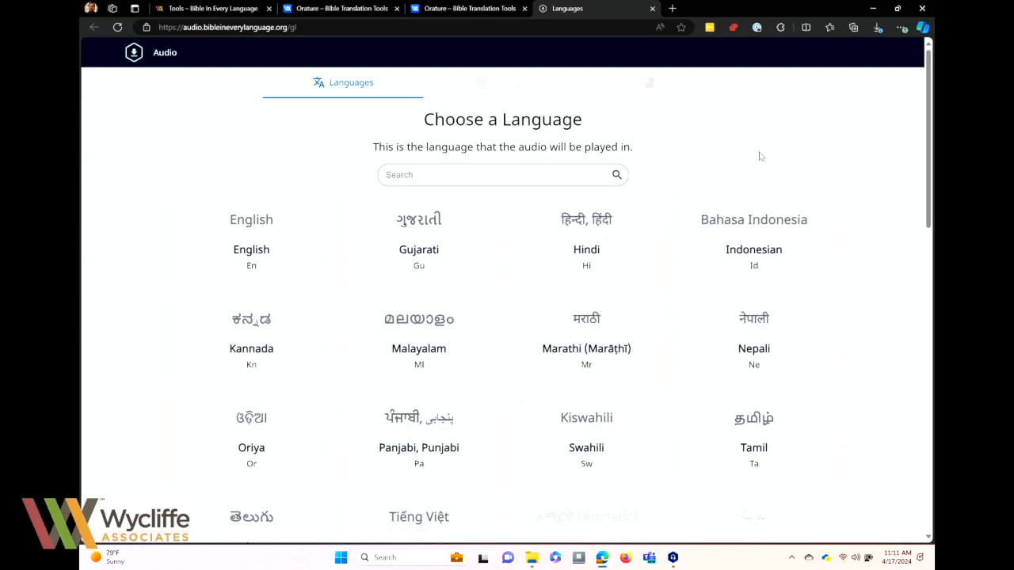
left_click(262, 257)
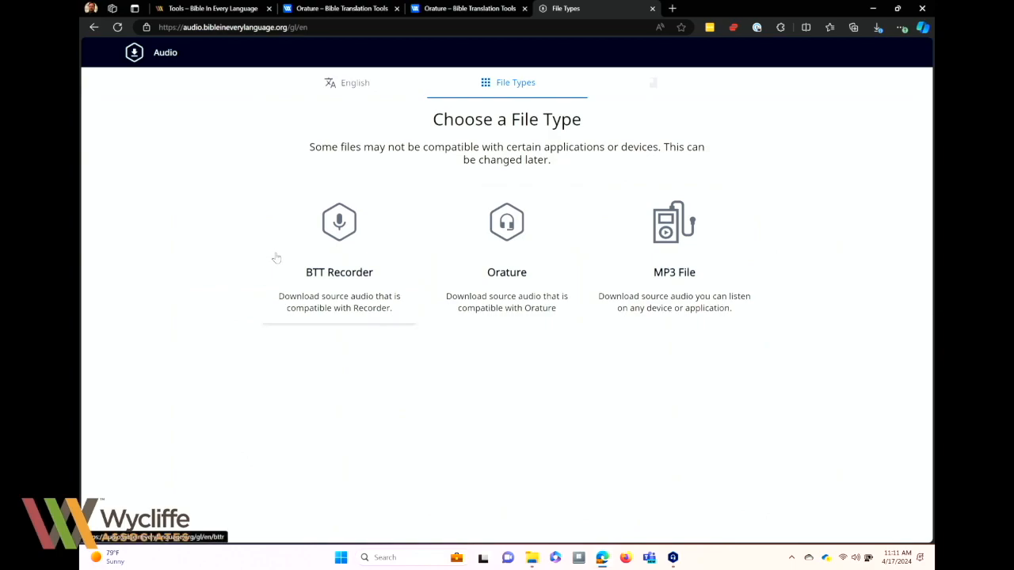
left_click(510, 279)
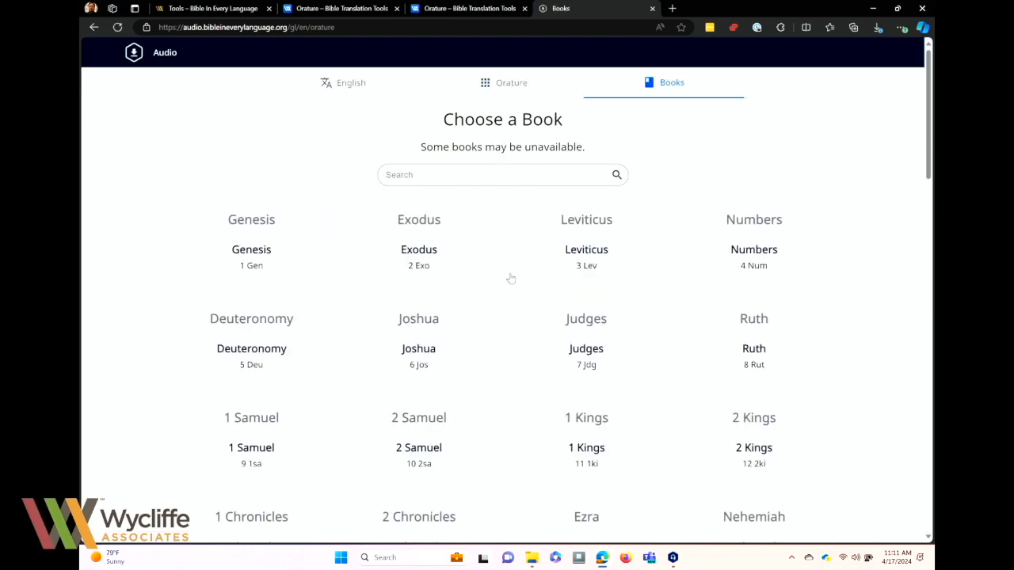
Step: Search the list of books for "job" and open the source audio downloads for Job
scroll(559, 316, "down", 5)
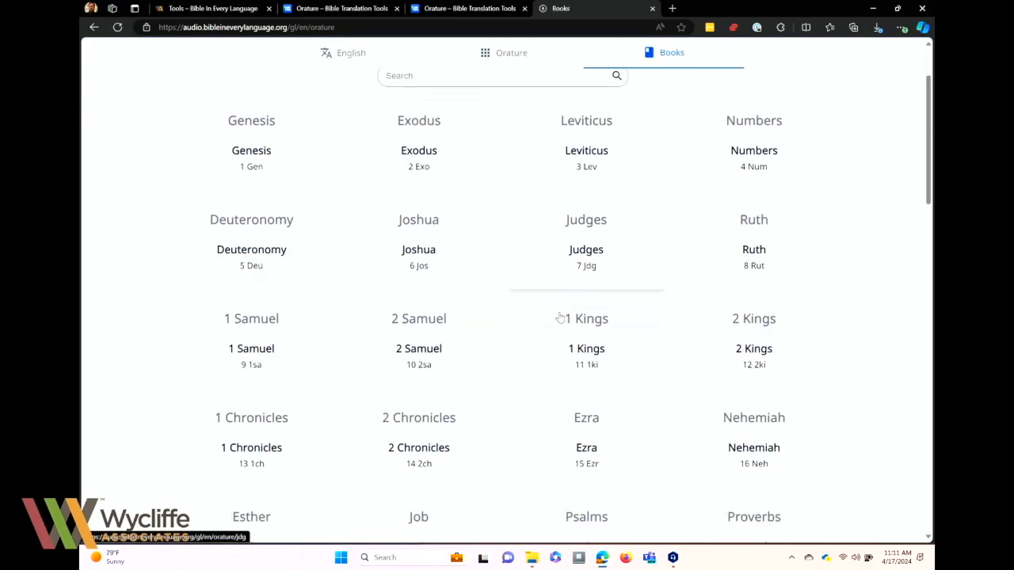
scroll(560, 316, "down", 4)
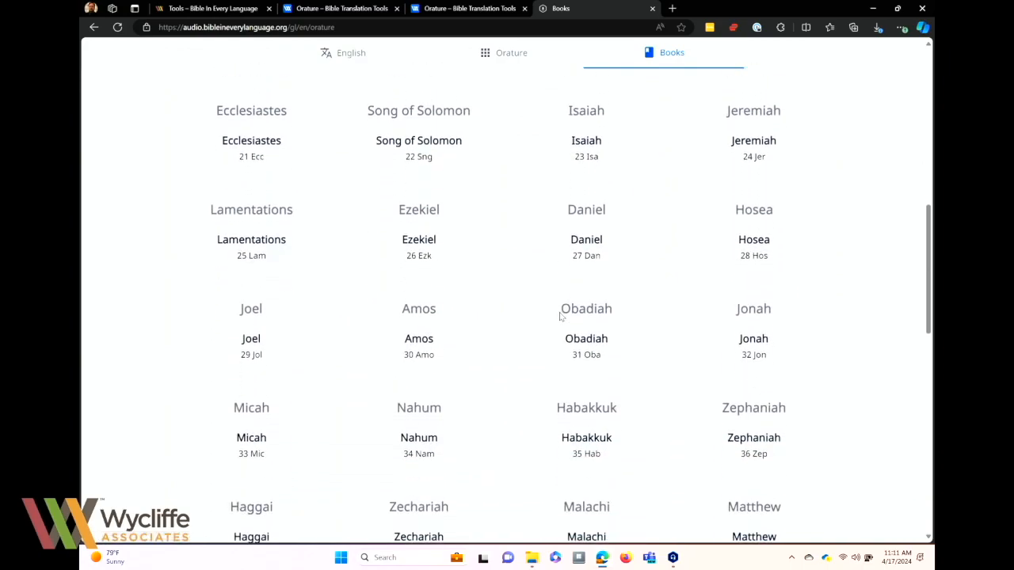
scroll(667, 185, "up", 6)
scroll(665, 186, "up", 3)
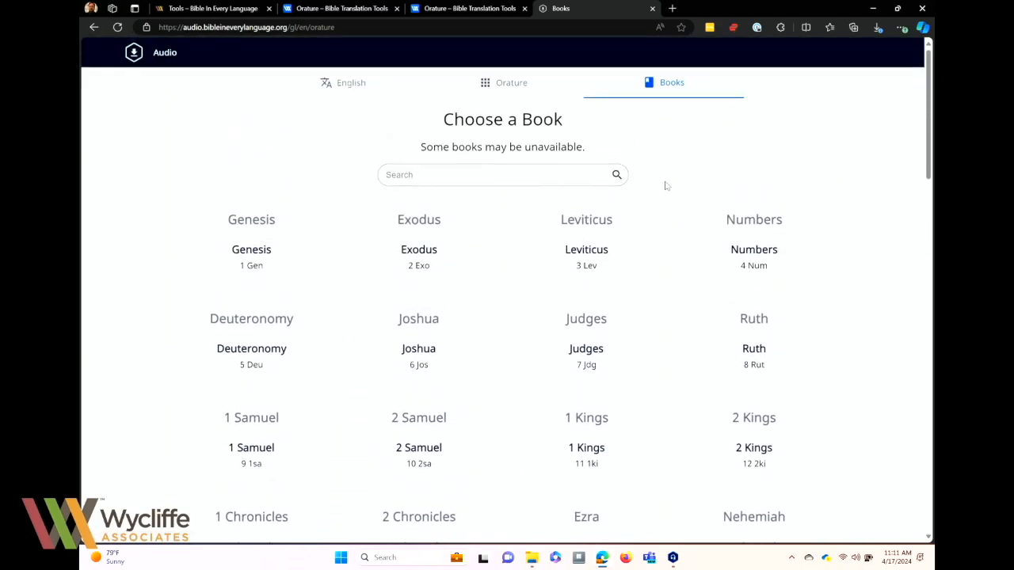
type("job")
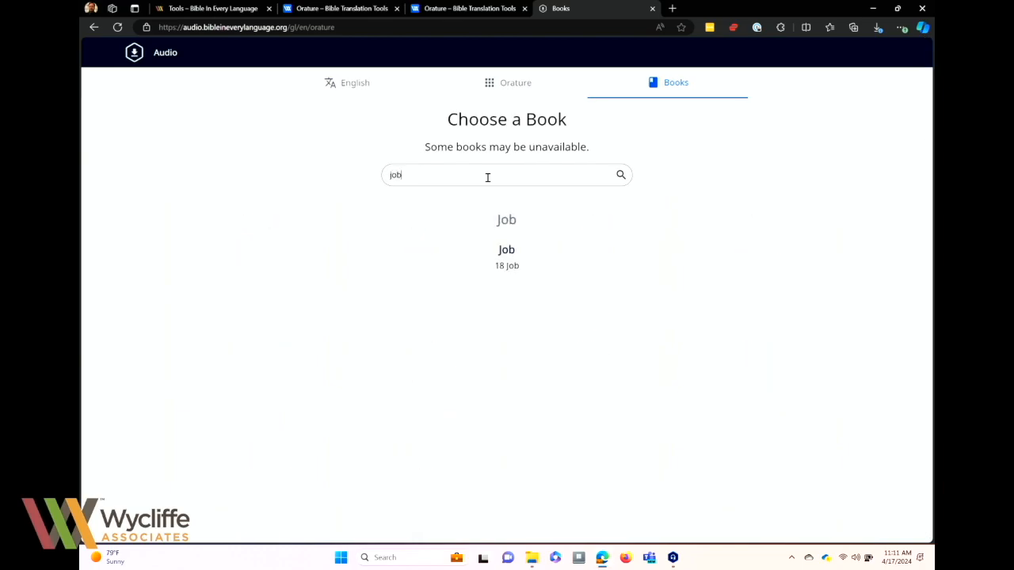
left_click(509, 254)
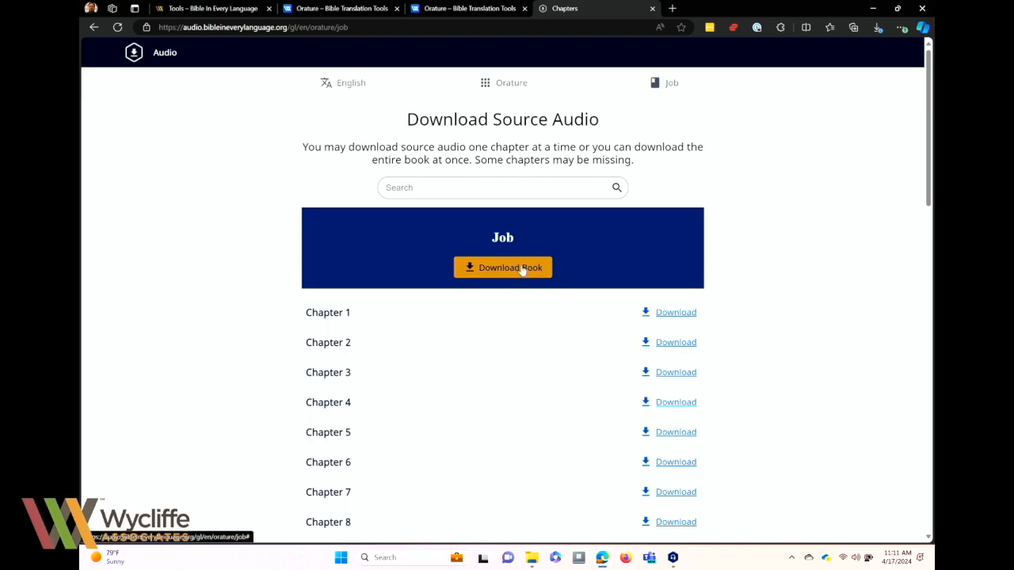
Step: Download the Orature source audio for Job chapter 25 only
scroll(803, 314, "down", 3)
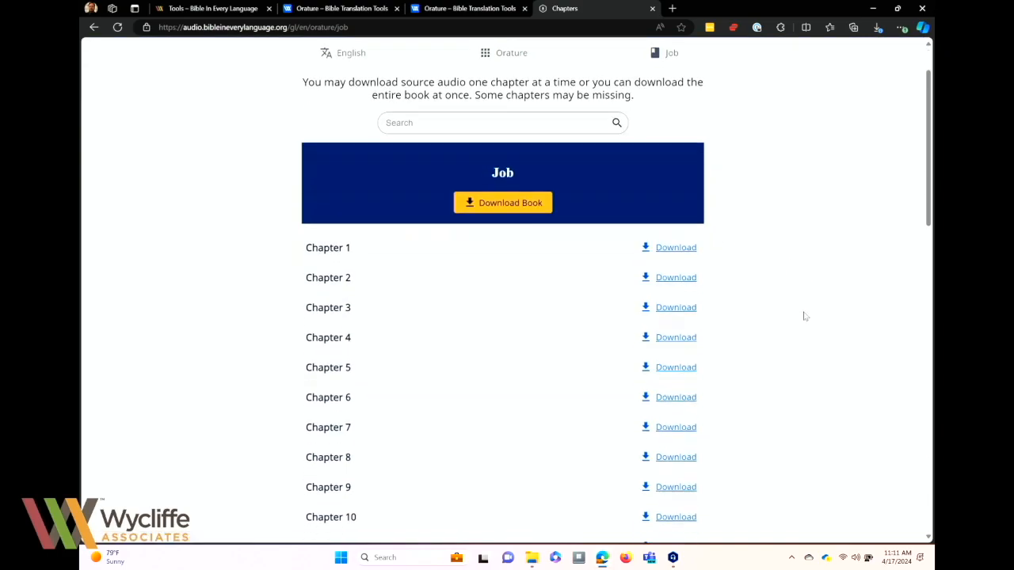
scroll(803, 316, "down", 1)
scroll(803, 316, "down", 2)
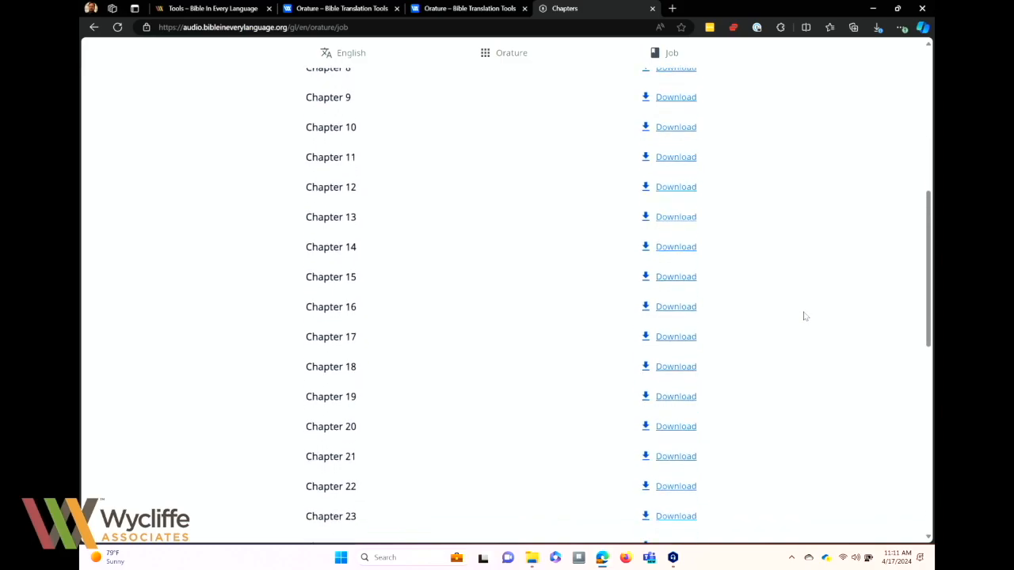
scroll(803, 316, "down", 2)
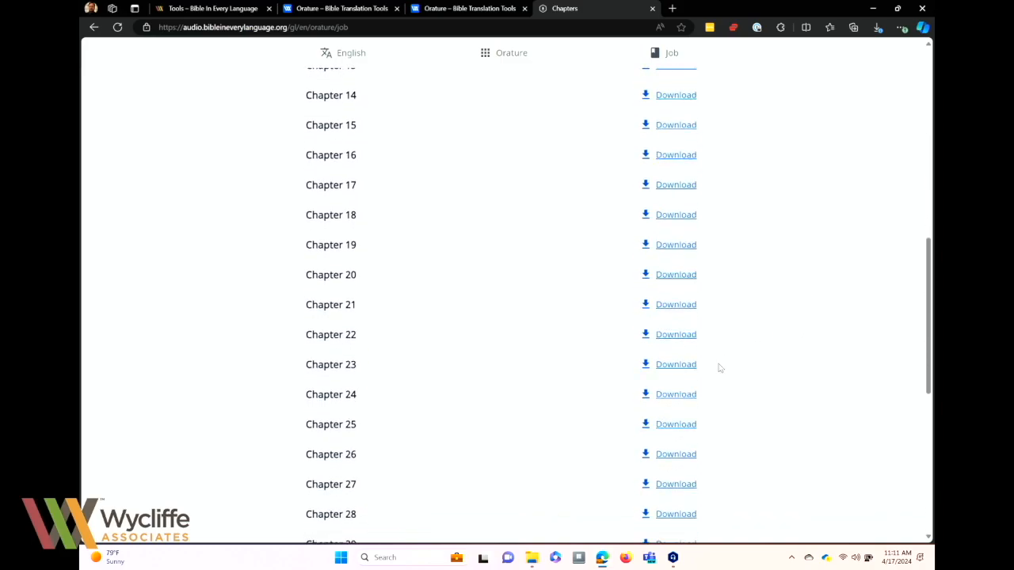
left_click(670, 425)
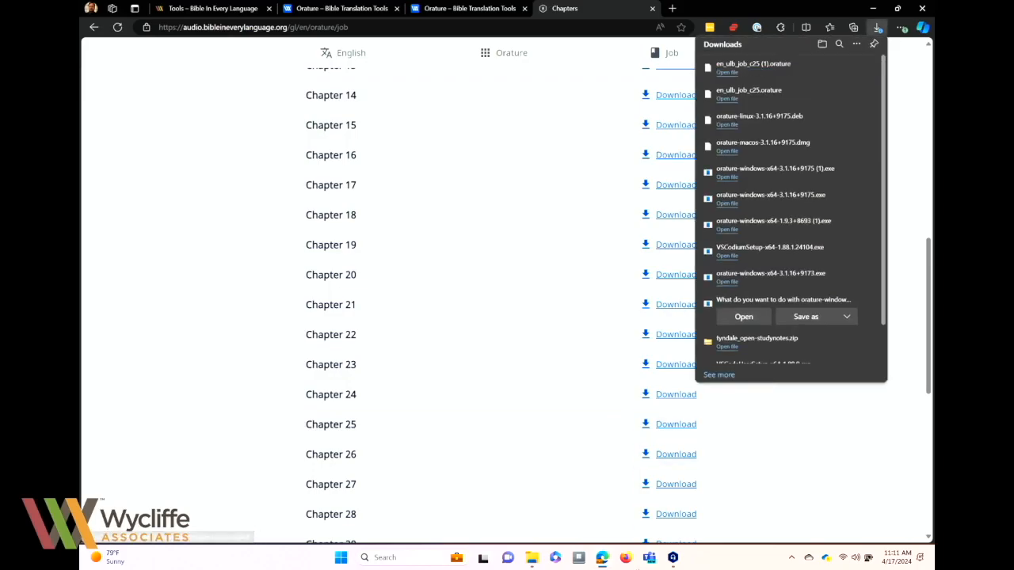
Step: Switch back to Orature and import en_ulb_job_c25.orature from the Orature Training folder as the source audio
left_click(671, 558)
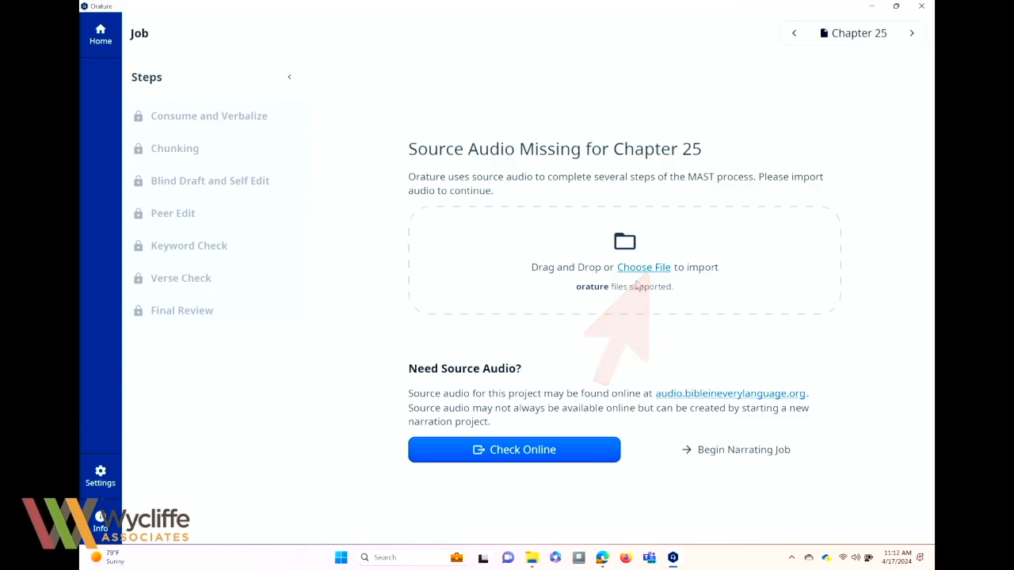
left_click(529, 559)
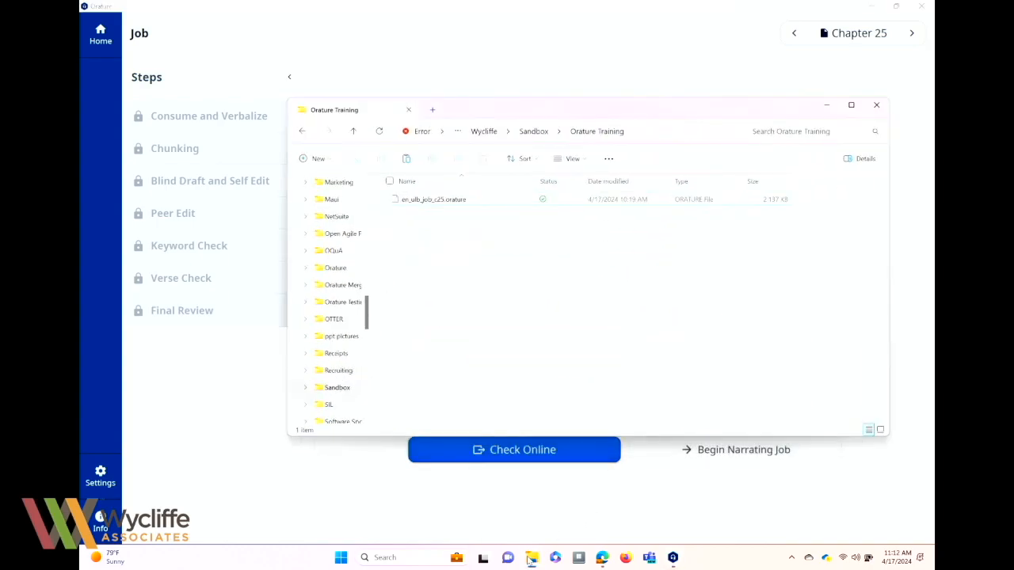
left_click_drag(549, 114, 575, 257)
left_click(474, 412)
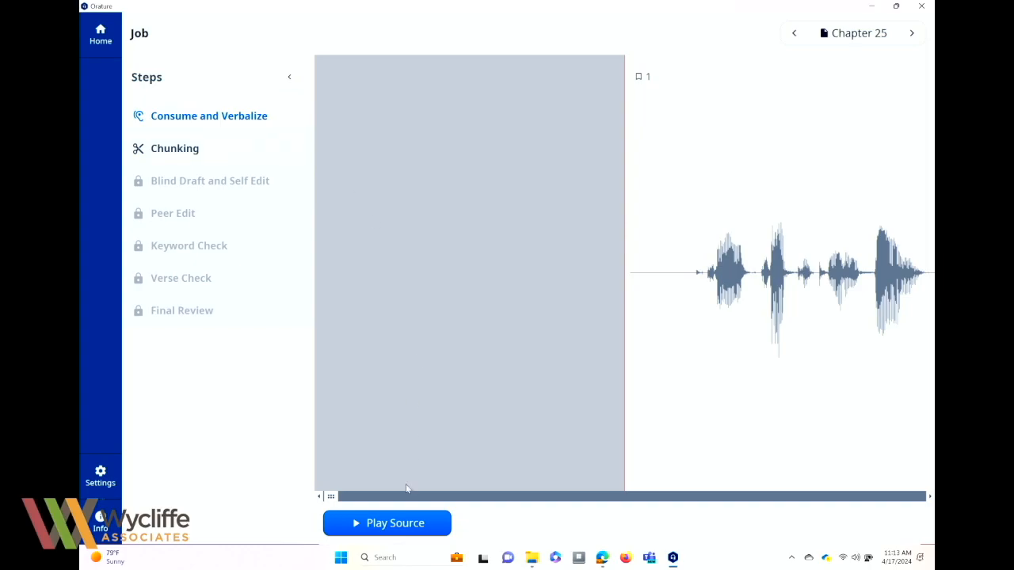
Step: Play part of the chapter 25 source audio in the Consume and Verbalize step and pause it
left_click(391, 524)
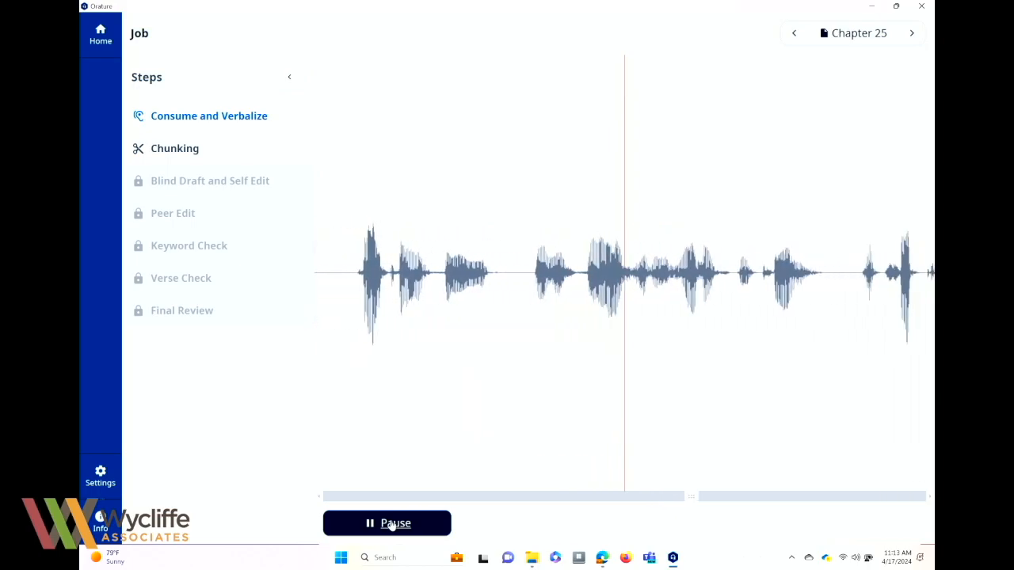
left_click(392, 524)
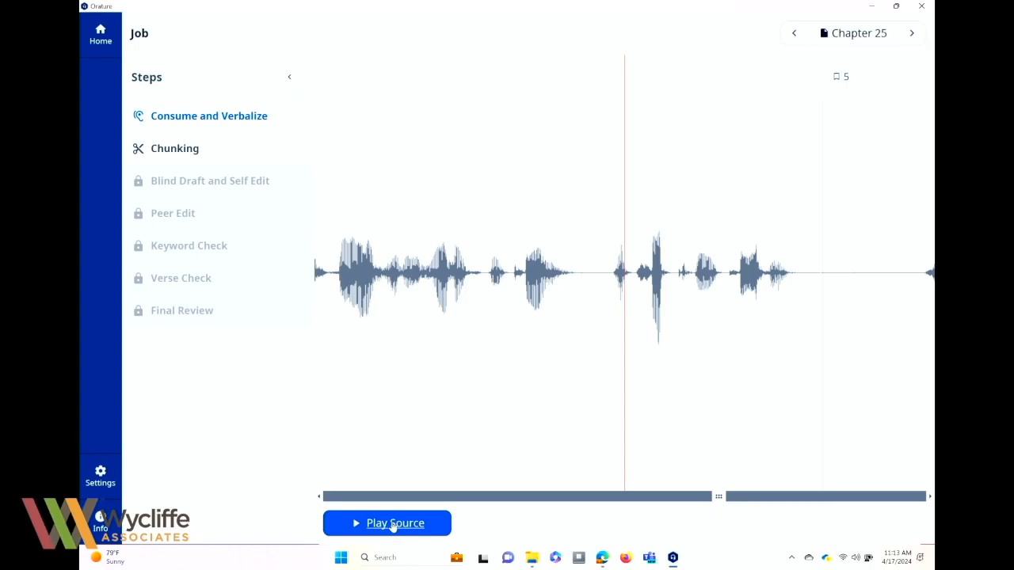
Step: Move on to the Chunking step and add the first chunk marker at the very start of the source audio
left_click(185, 150)
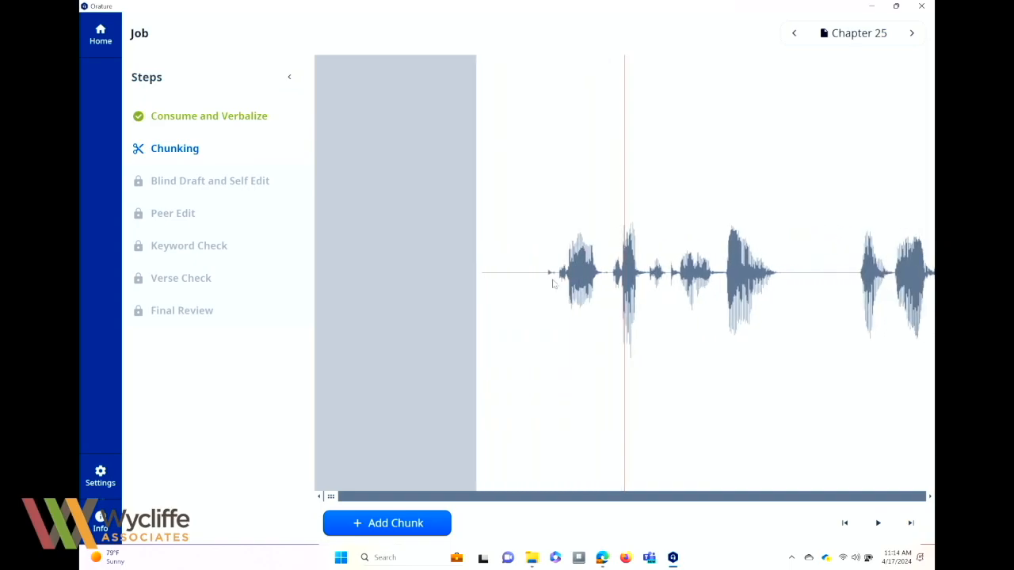
left_click_drag(288, 274, 257, 274)
left_click_drag(668, 270, 360, 273)
left_click_drag(745, 268, 863, 274)
left_click_drag(403, 496, 331, 496)
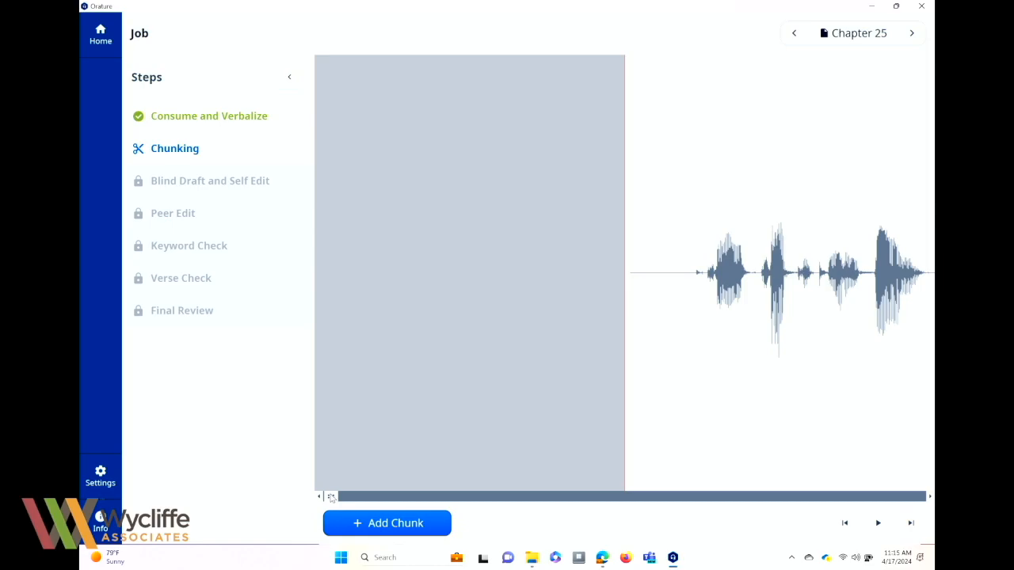
left_click(390, 523)
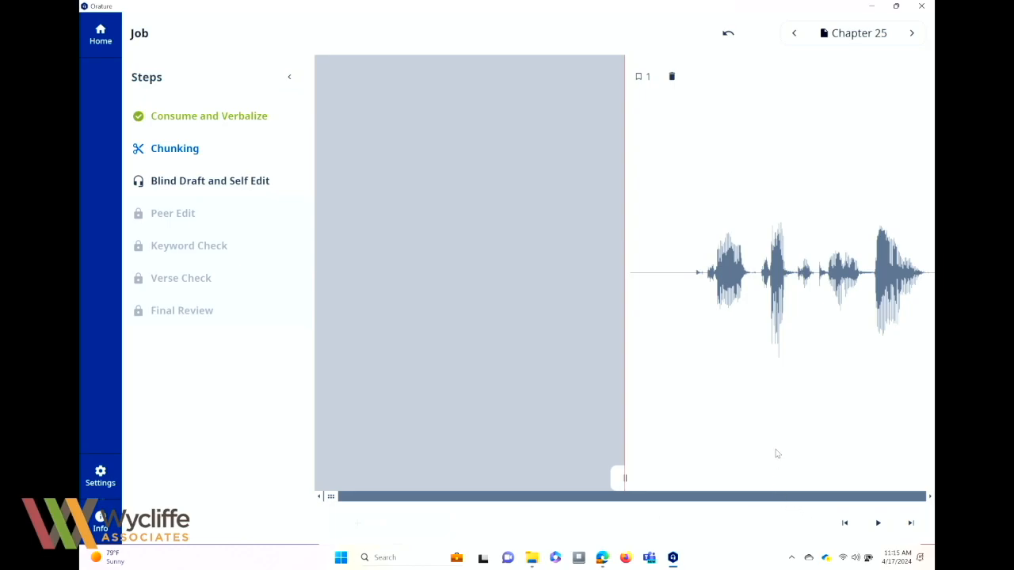
Step: Play the source audio up to the silence after the first phrase and add the second chunk marker there
left_click(879, 524)
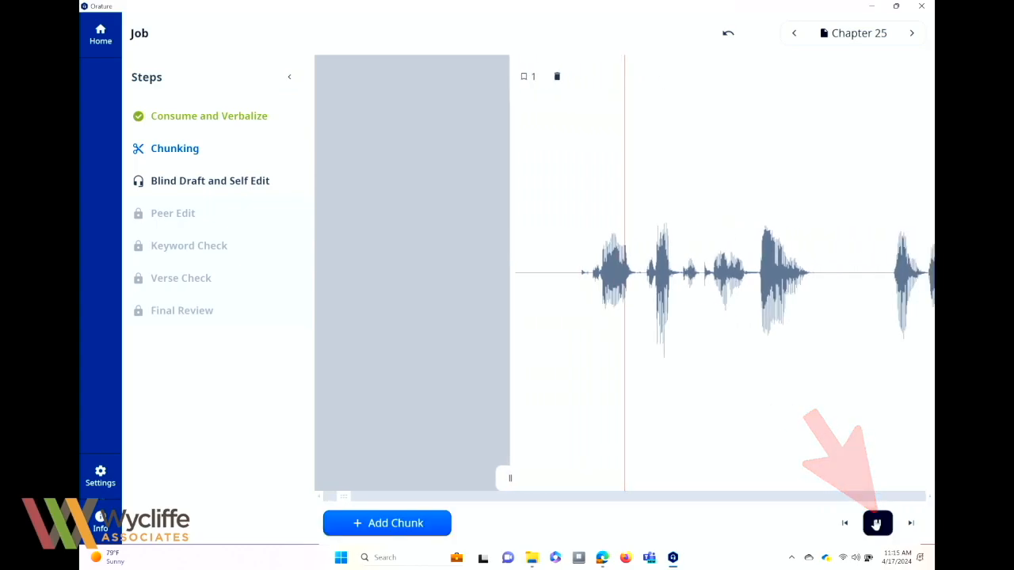
left_click(877, 523)
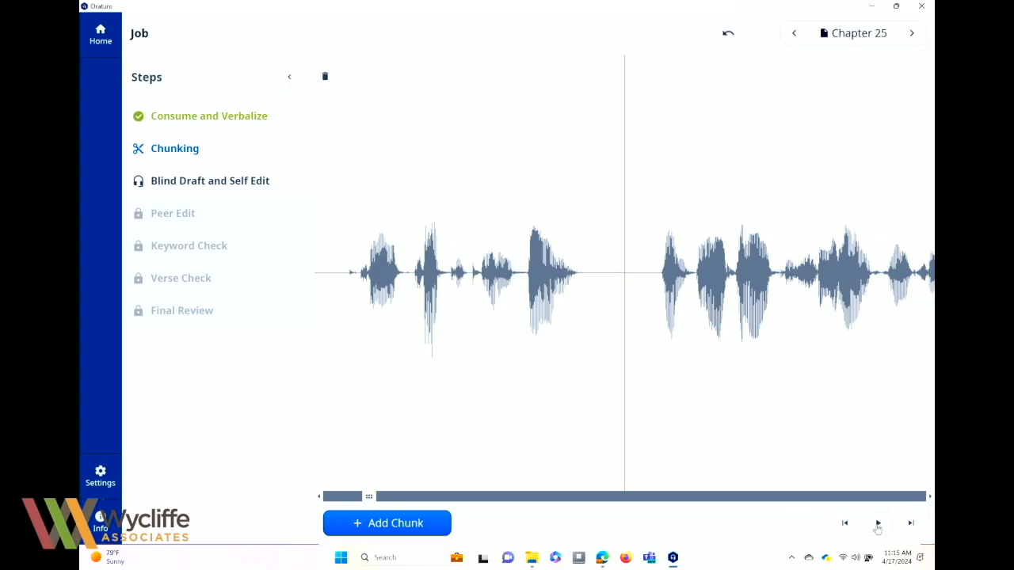
left_click(401, 525)
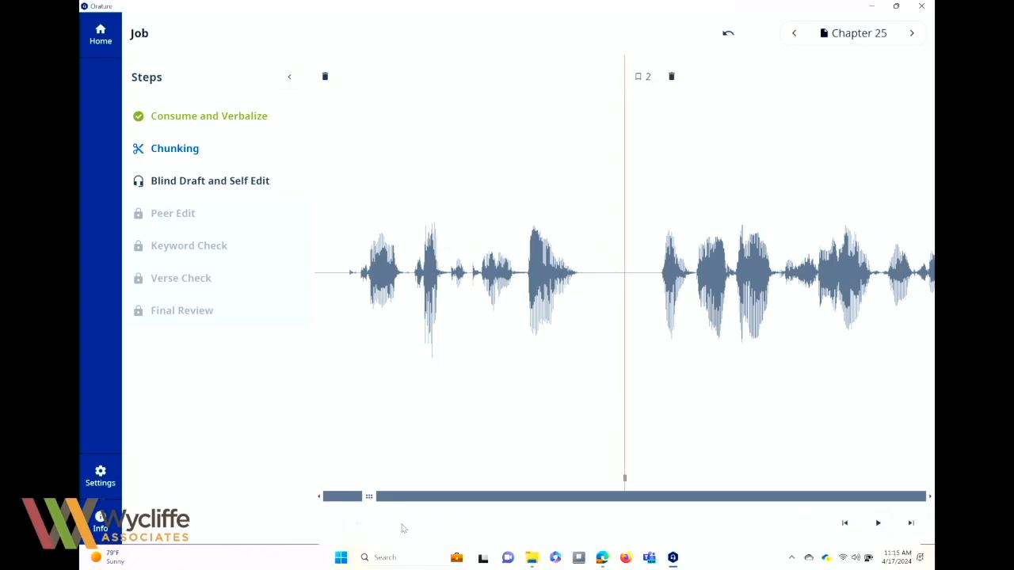
Step: Play the source audio from the second chunk marker to the next silence and add the third chunk marker there
left_click(877, 526)
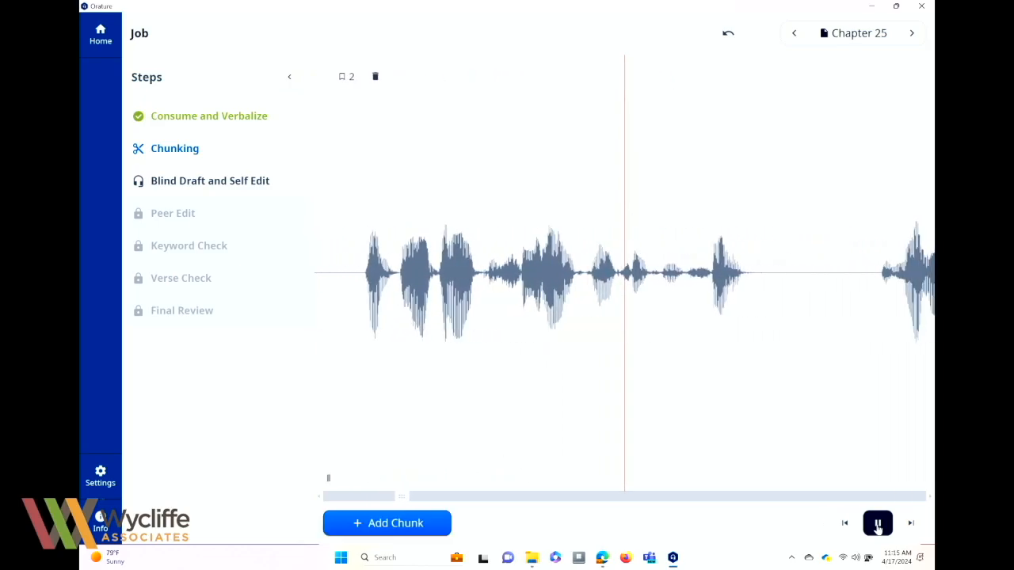
left_click(877, 526)
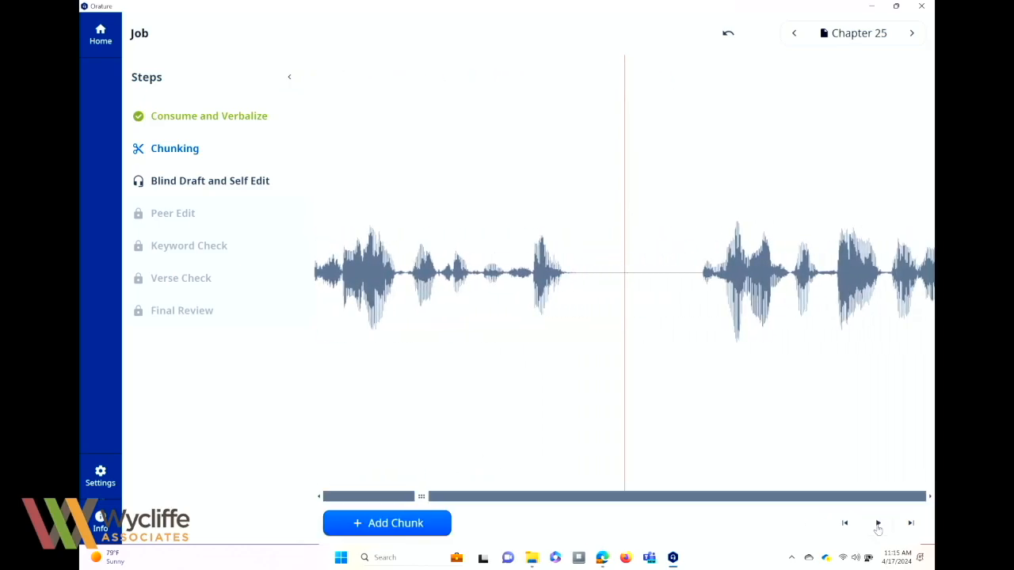
left_click(381, 526)
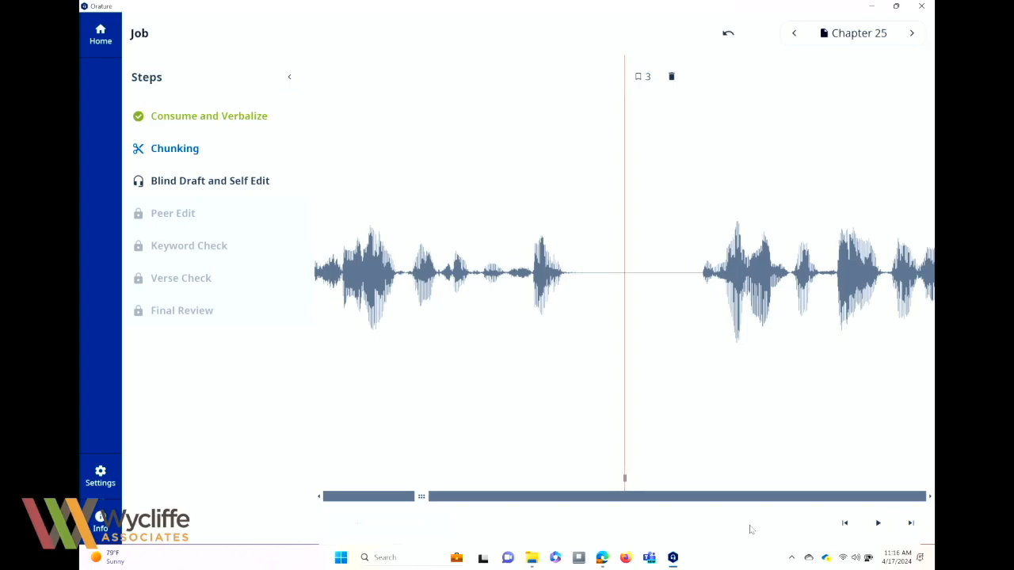
Step: Add chunk markers 4, 5 and 6 while the source audio plays, and pause playback after the sixth
left_click(877, 523)
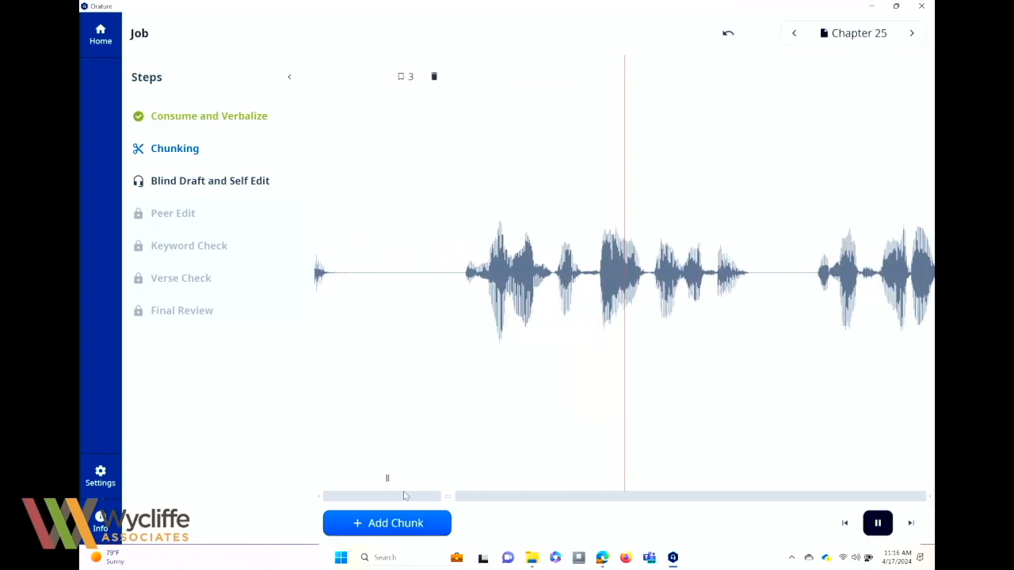
left_click(395, 524)
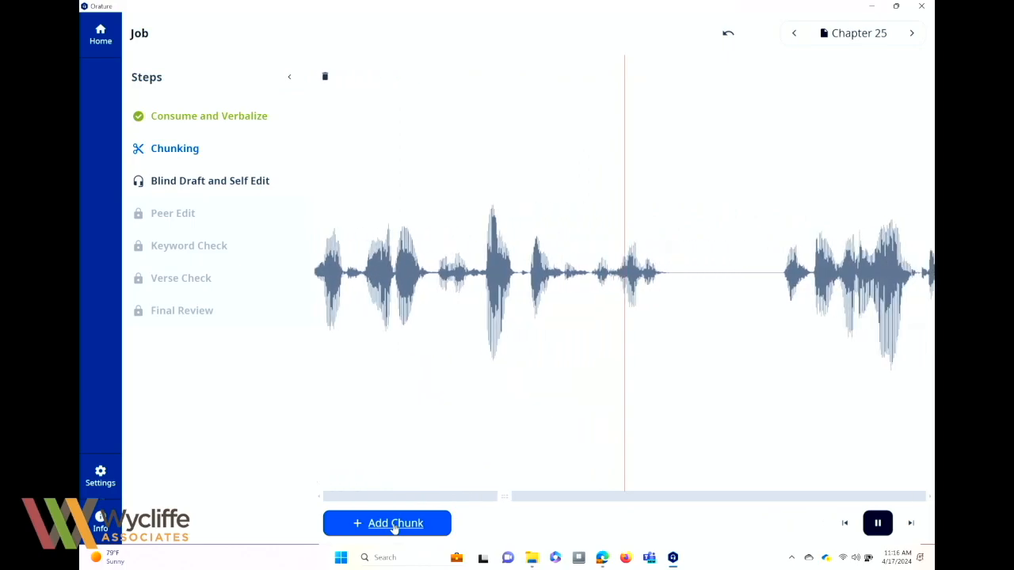
left_click(394, 525)
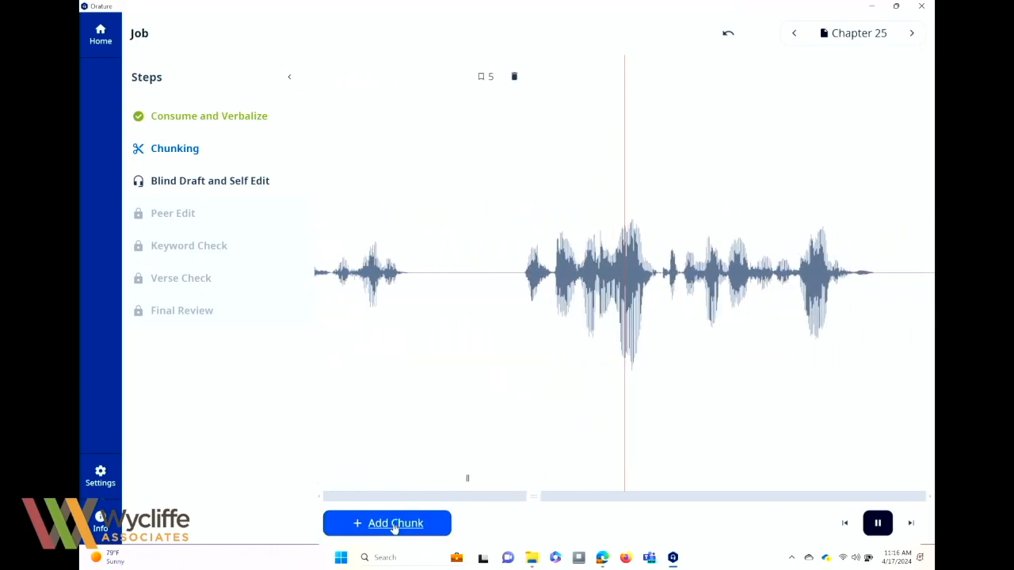
left_click(394, 524)
left_click(878, 523)
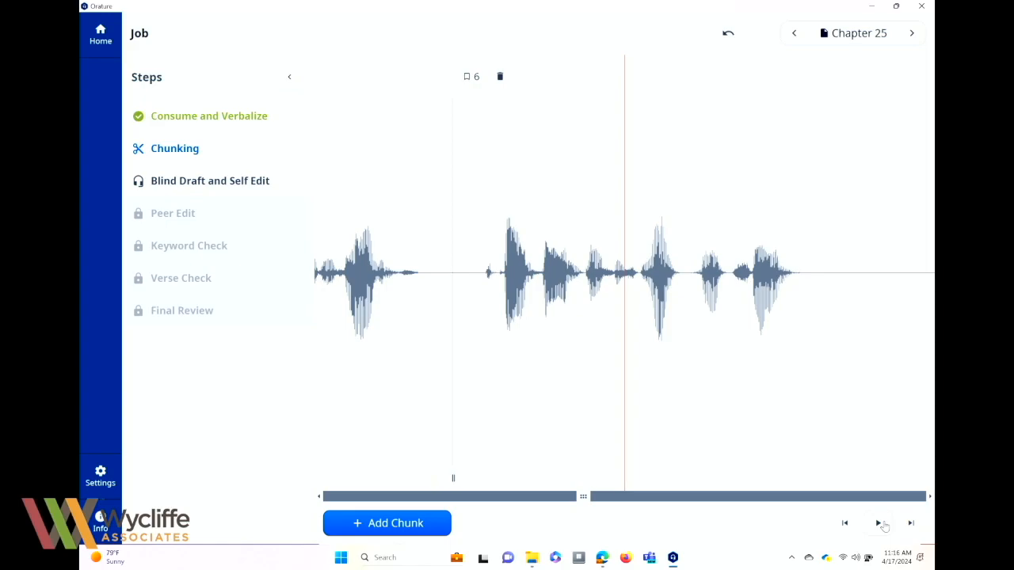
Step: Move chunk marker 6 to the silence after the phrase that follows it
left_click_drag(590, 419, 659, 421)
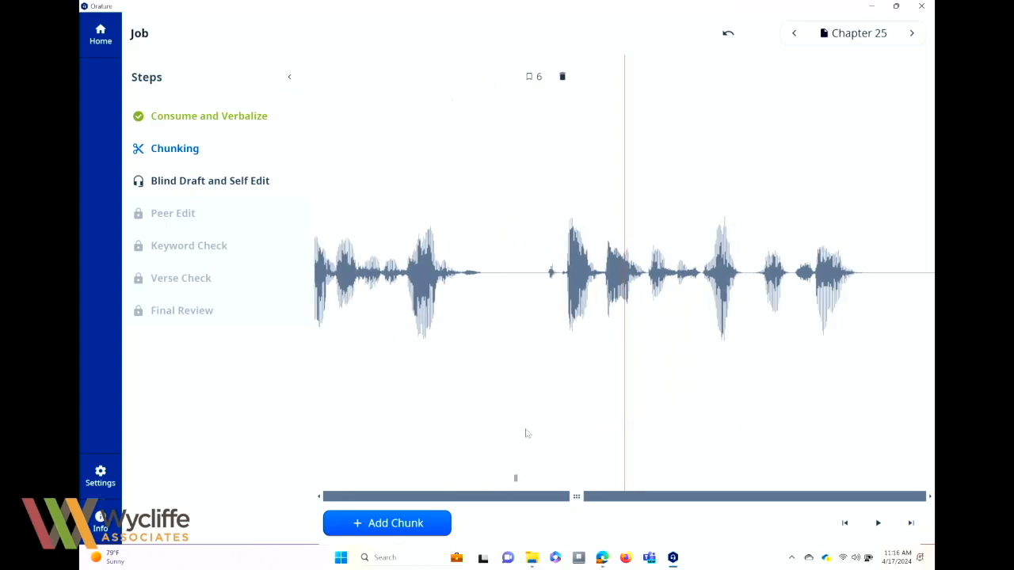
left_click_drag(515, 478, 883, 478)
left_click_drag(577, 496, 600, 499)
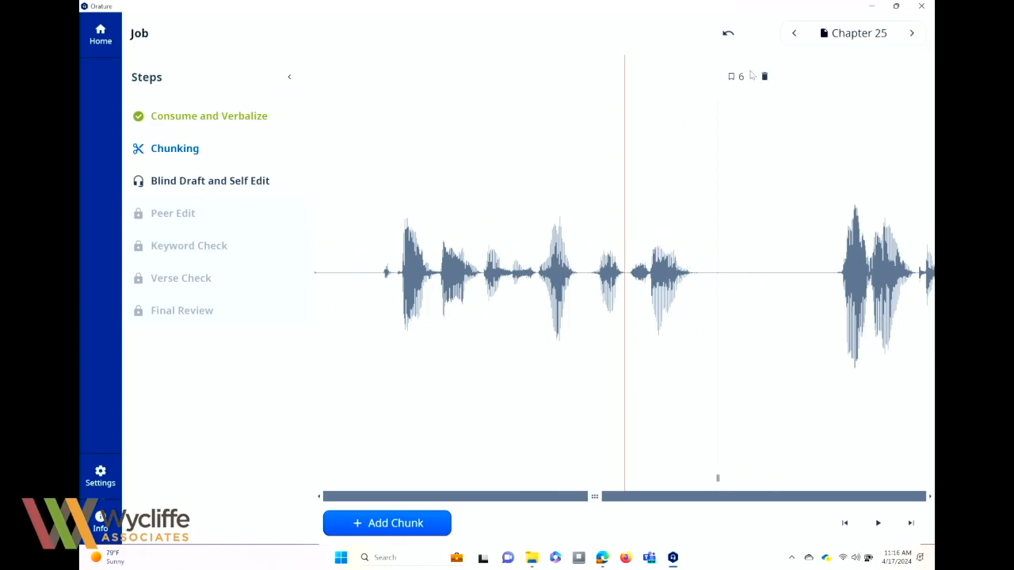
Step: Delete chunk marker 6 and undo the last two marker changes
left_click(764, 77)
left_click(729, 33)
left_click(729, 33)
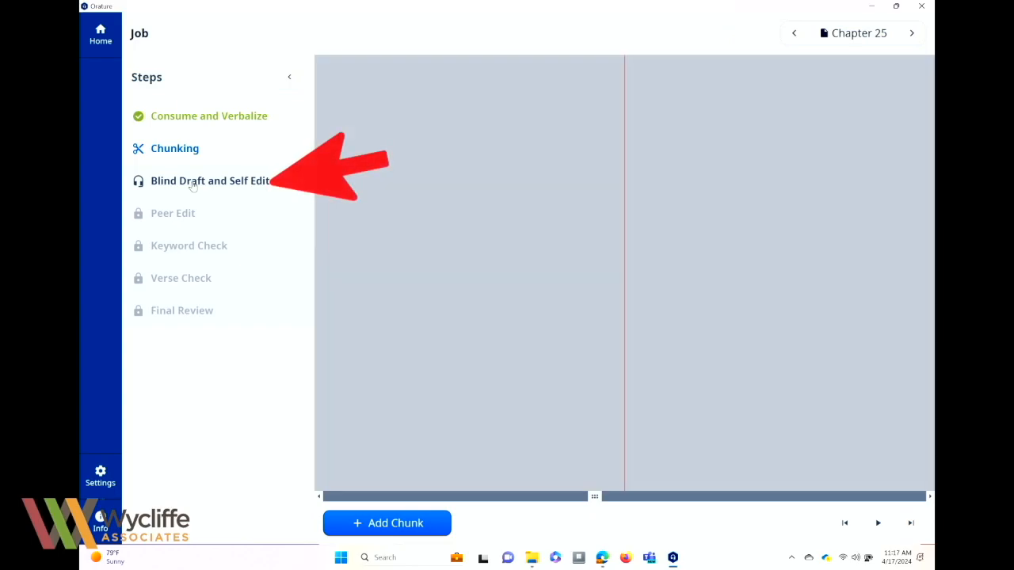
Step: Move on to the Blind Draft and Self Edit step and play the source audio of chunk 1
left_click(192, 182)
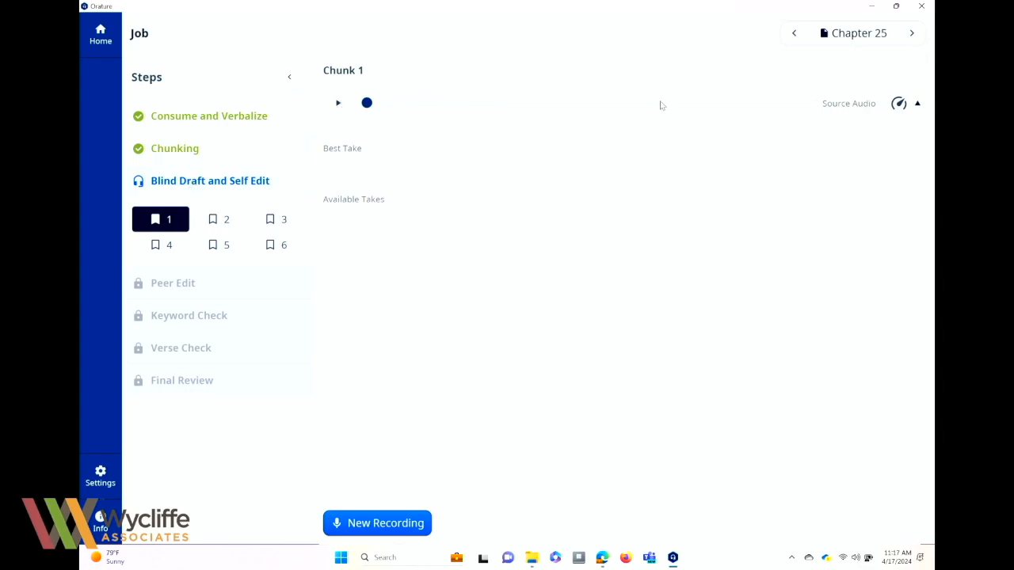
left_click(336, 105)
left_click(385, 523)
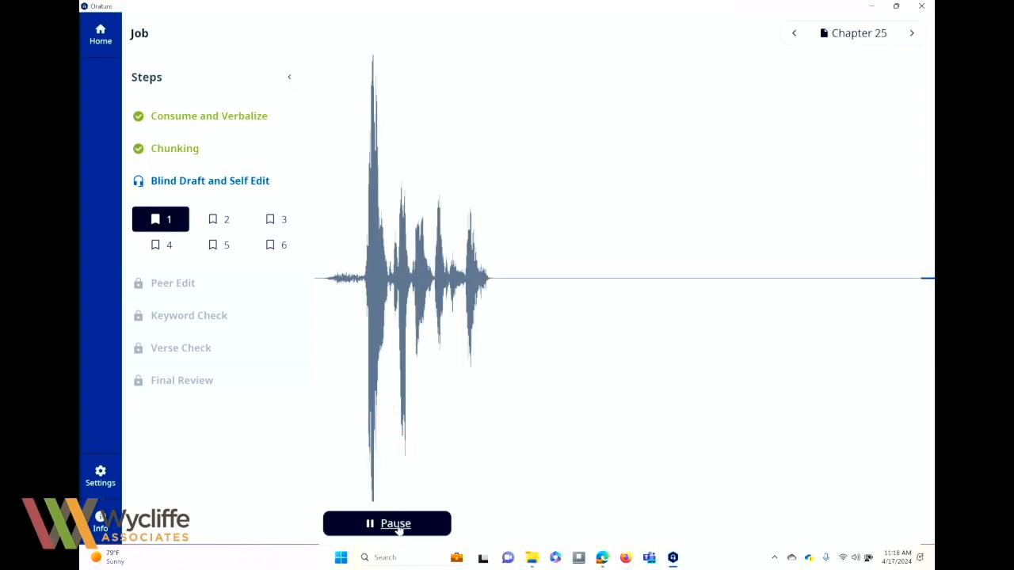
left_click(398, 526)
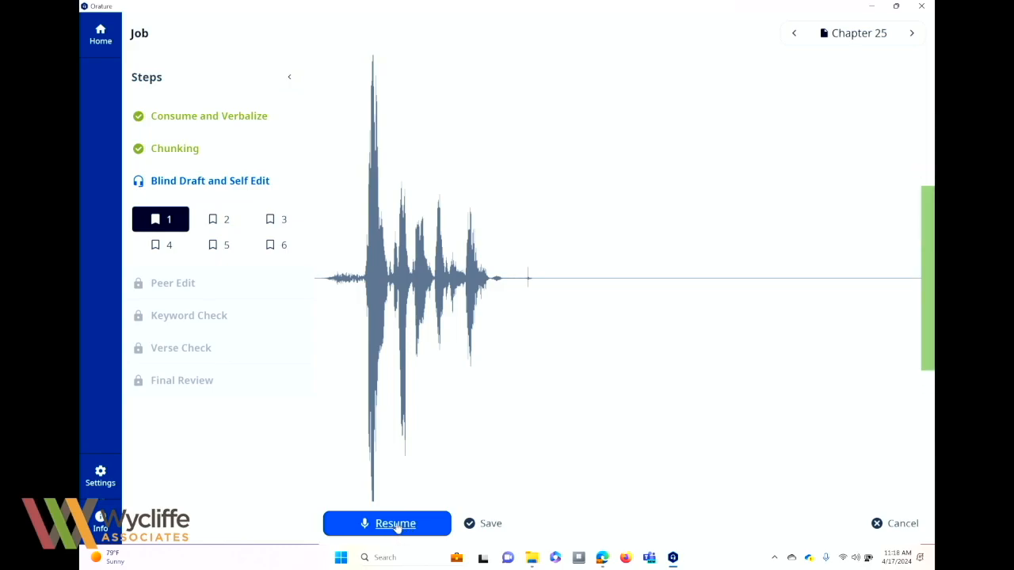
left_click(898, 524)
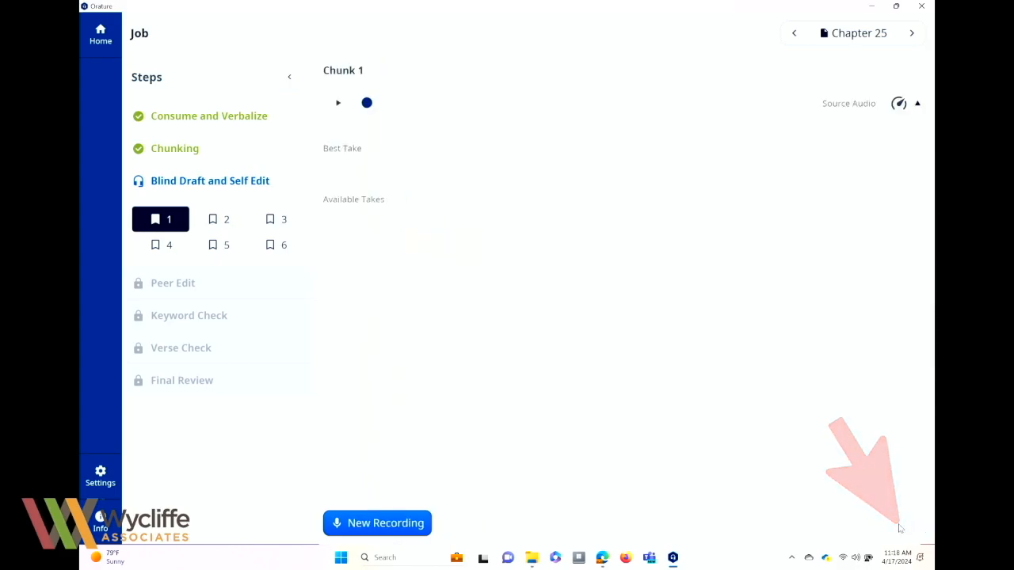
Step: Record and save a first draft take of chunk 1, and play the source audio and the take to compare them
left_click(387, 524)
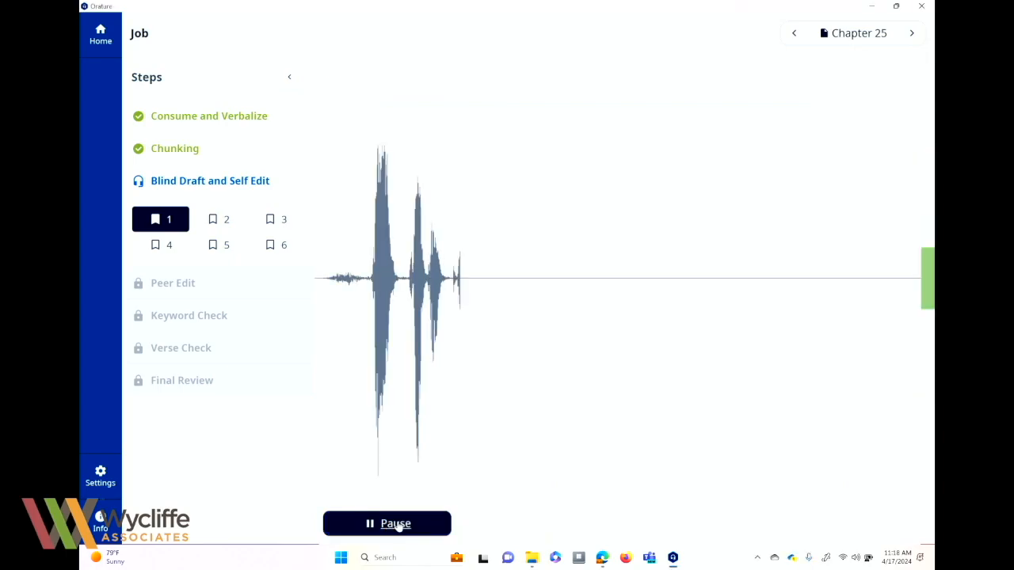
left_click(399, 527)
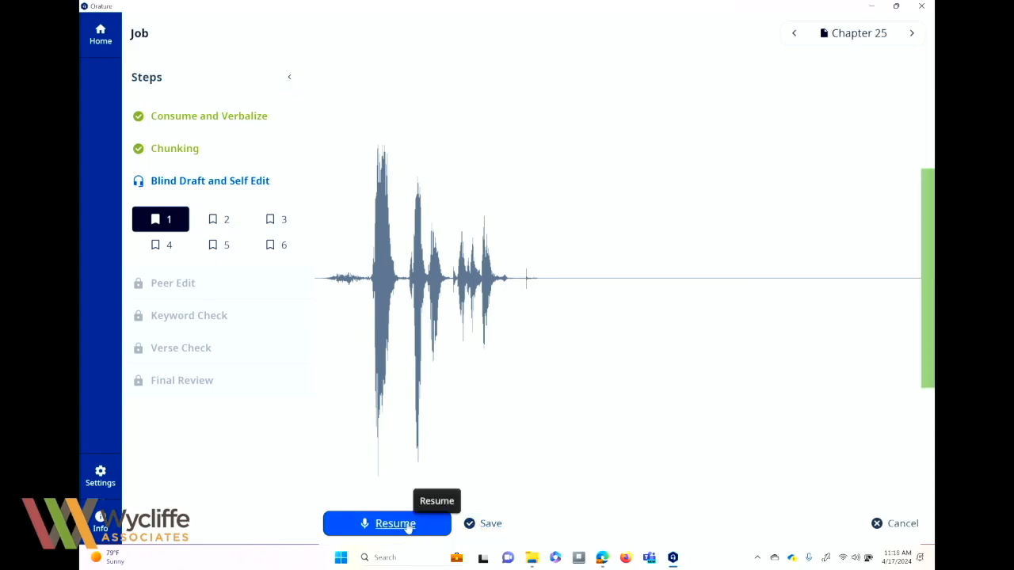
left_click(490, 525)
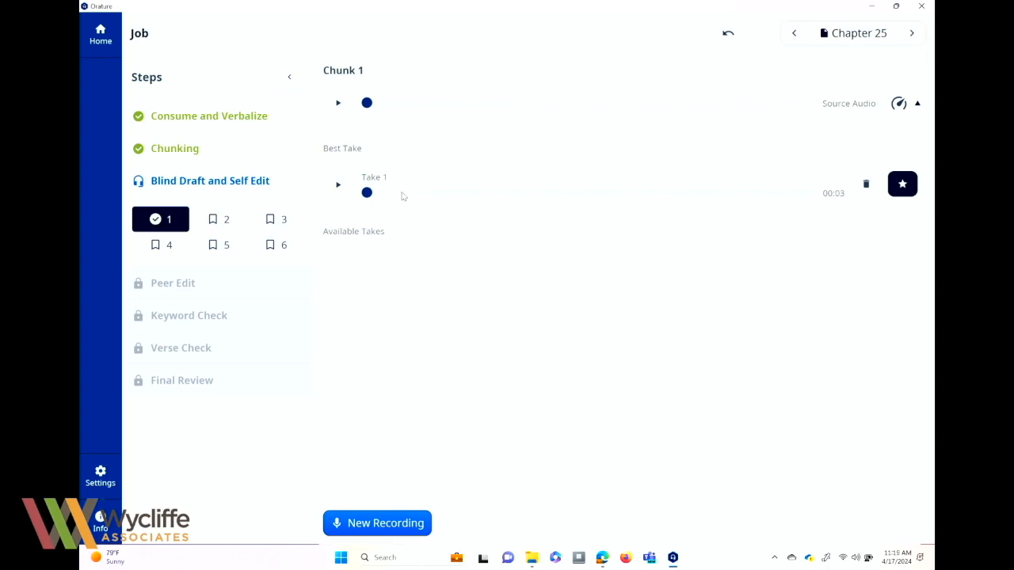
left_click(338, 105)
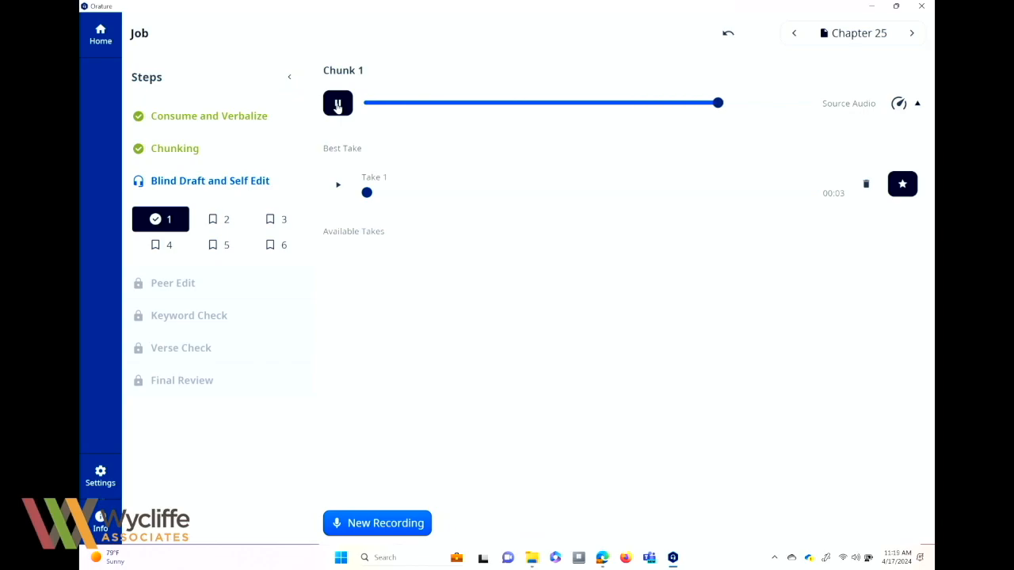
left_click(338, 187)
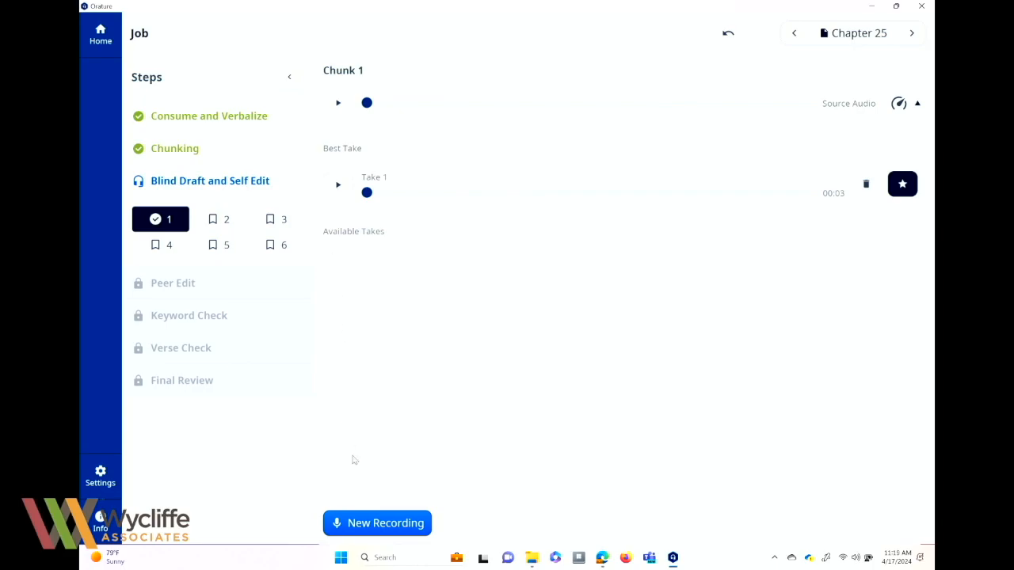
Step: Record and save a second take of chunk 1 and play it back
left_click(369, 523)
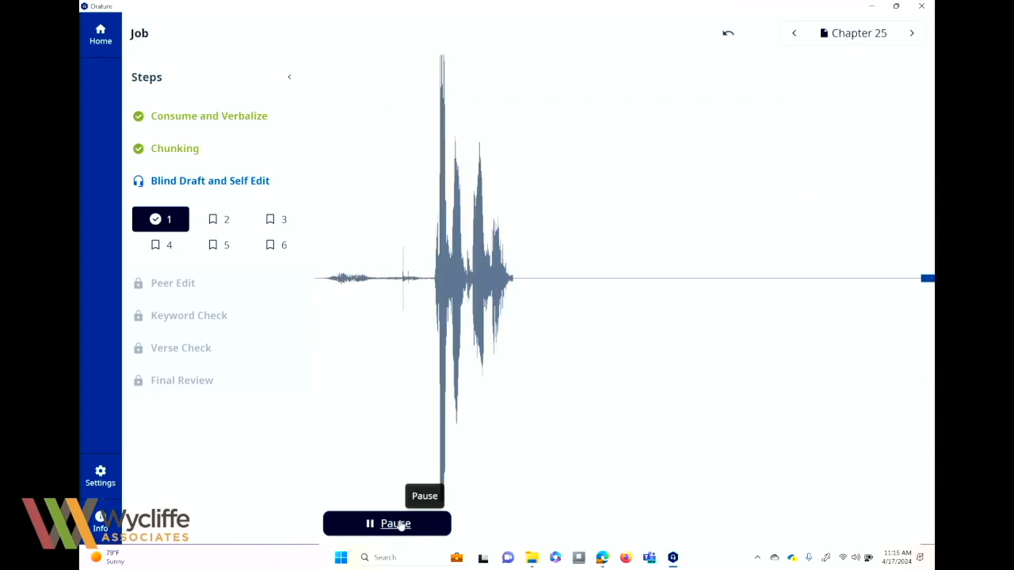
left_click(400, 524)
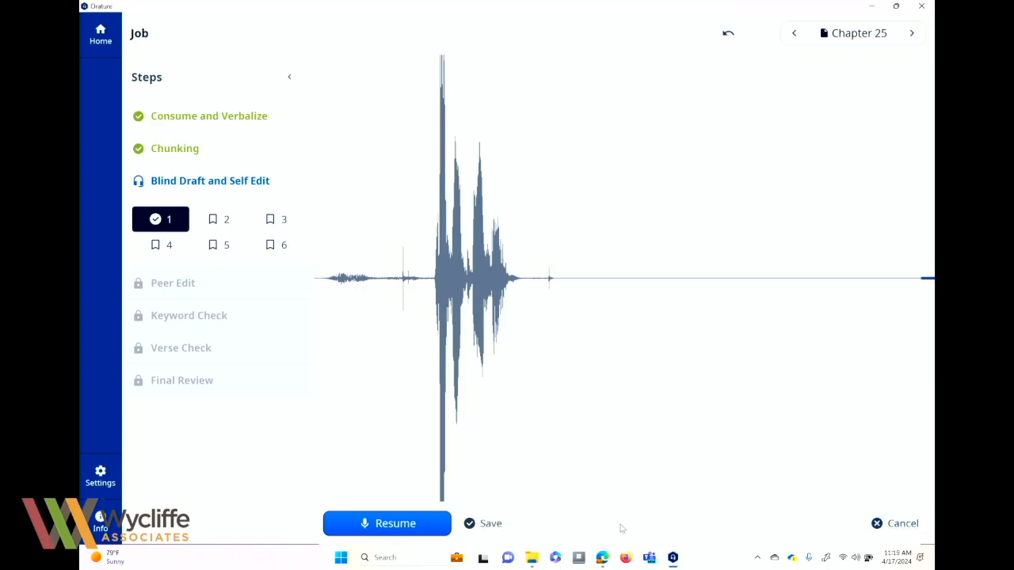
left_click(486, 528)
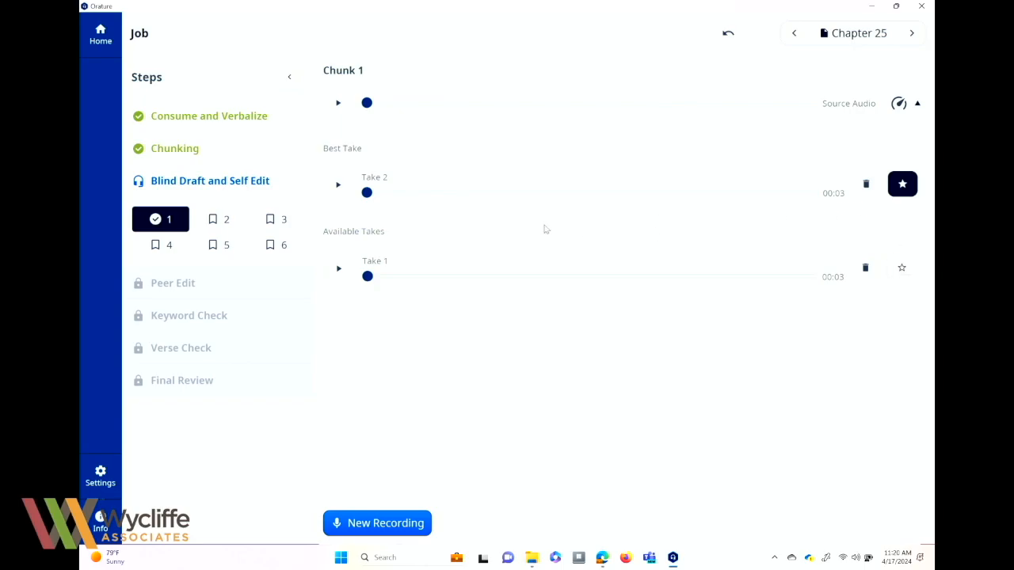
left_click(337, 187)
Step: Record and save a third take of chunk 1
left_click(371, 525)
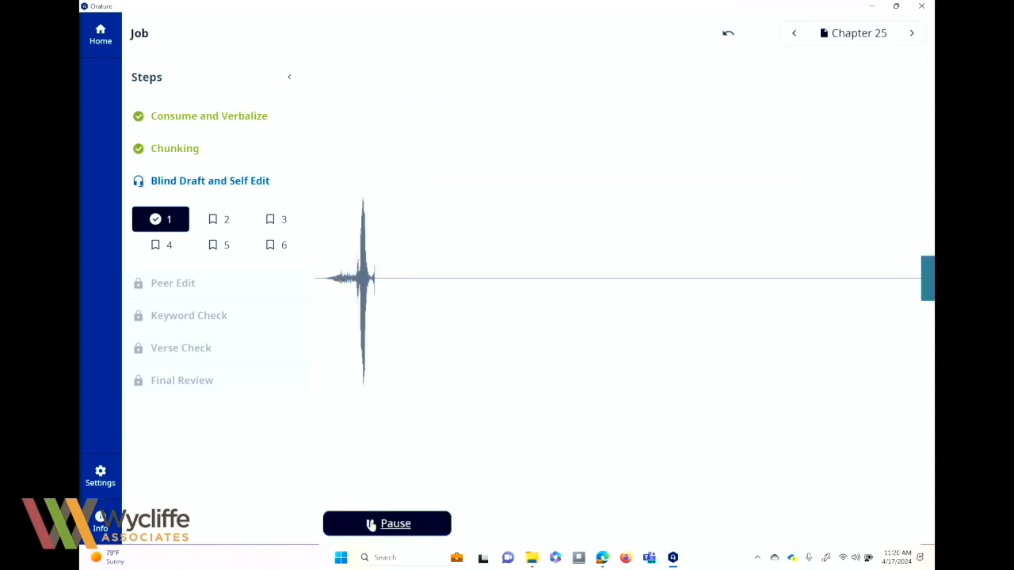
left_click(402, 525)
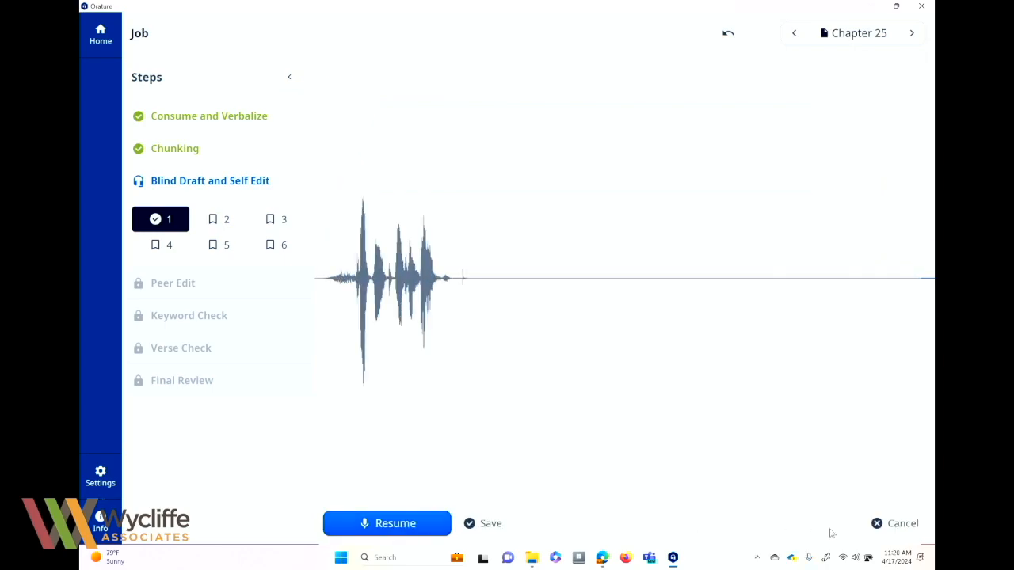
left_click(484, 523)
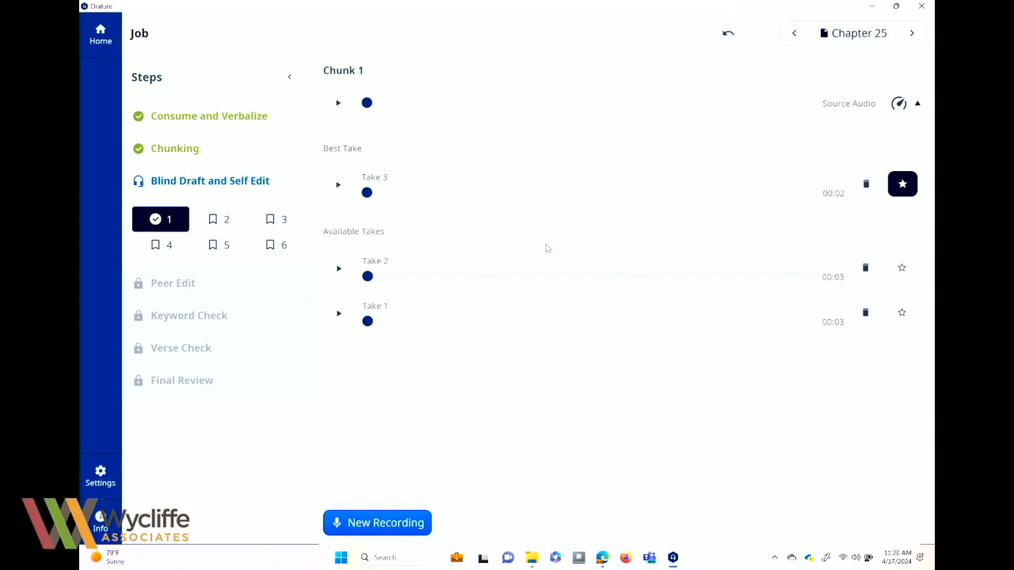
Step: Try Take 1 as chunk 1's best take before choosing Take 3 again, and delete Take 1
left_click(901, 314)
left_click(901, 270)
left_click(865, 270)
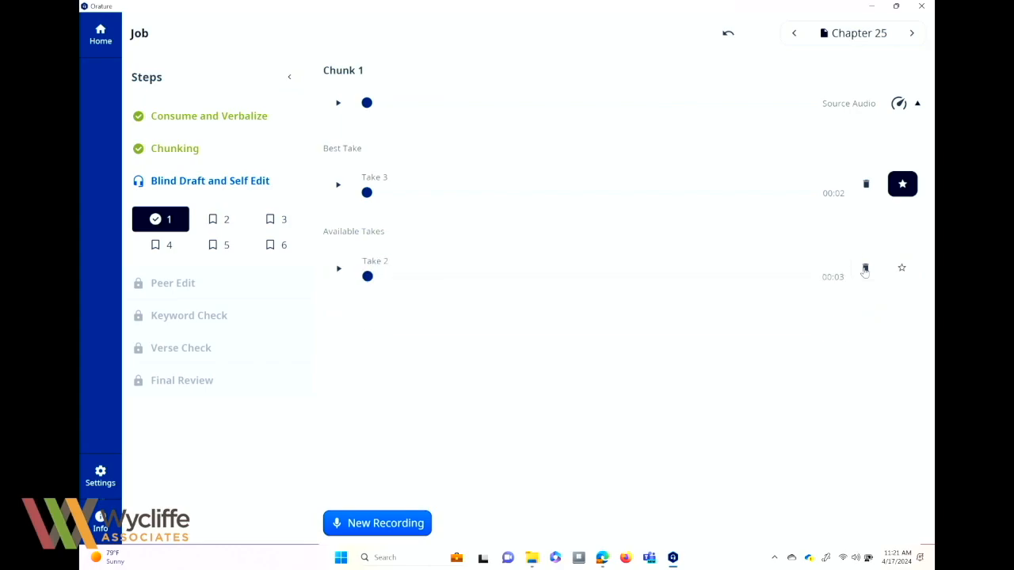
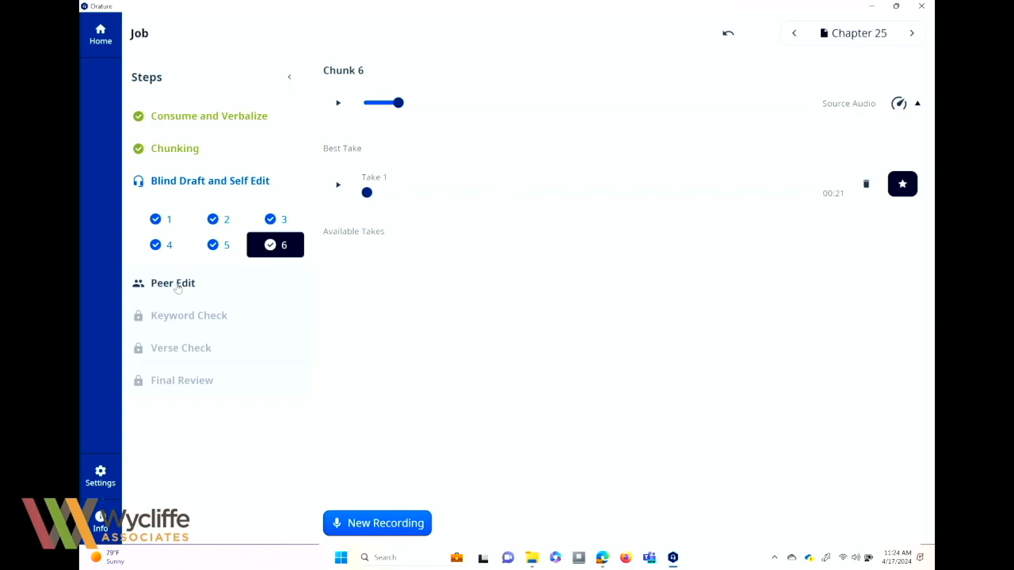
Step: Move on to the Peer Edit step, play chunk 1's source audio and draft recording, and confirm the chunk
left_click(175, 284)
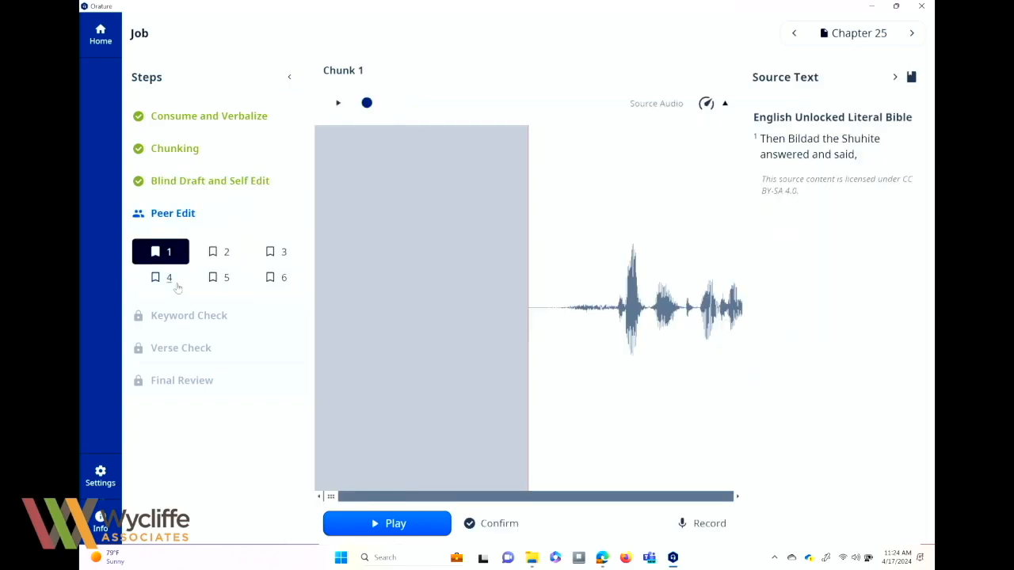
left_click(339, 104)
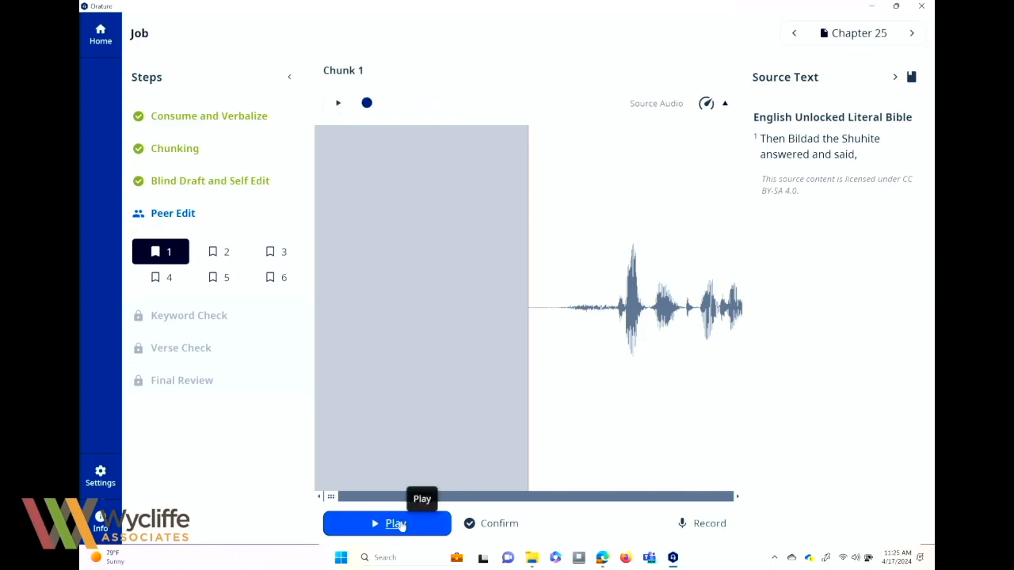
left_click(394, 523)
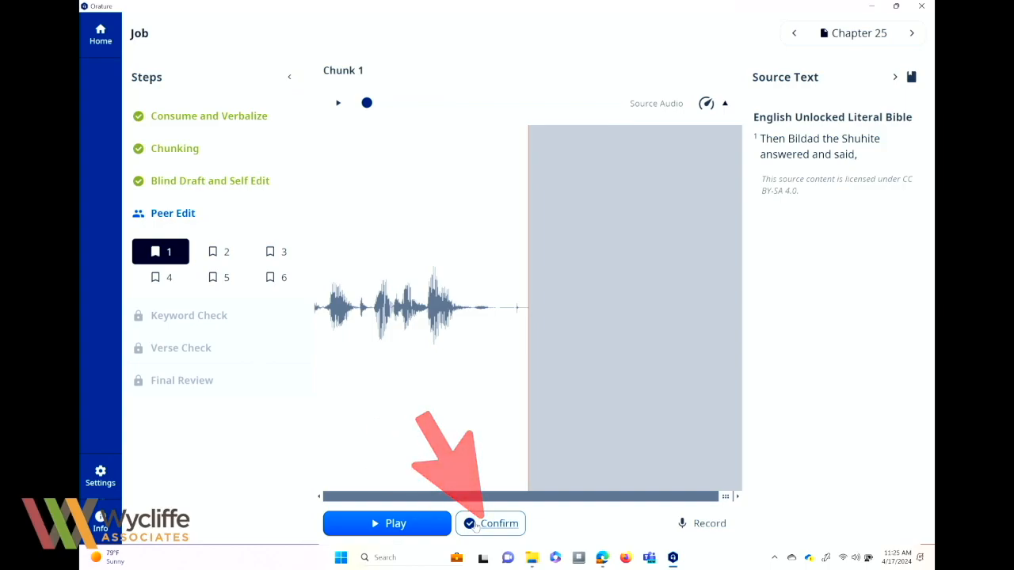
left_click(488, 524)
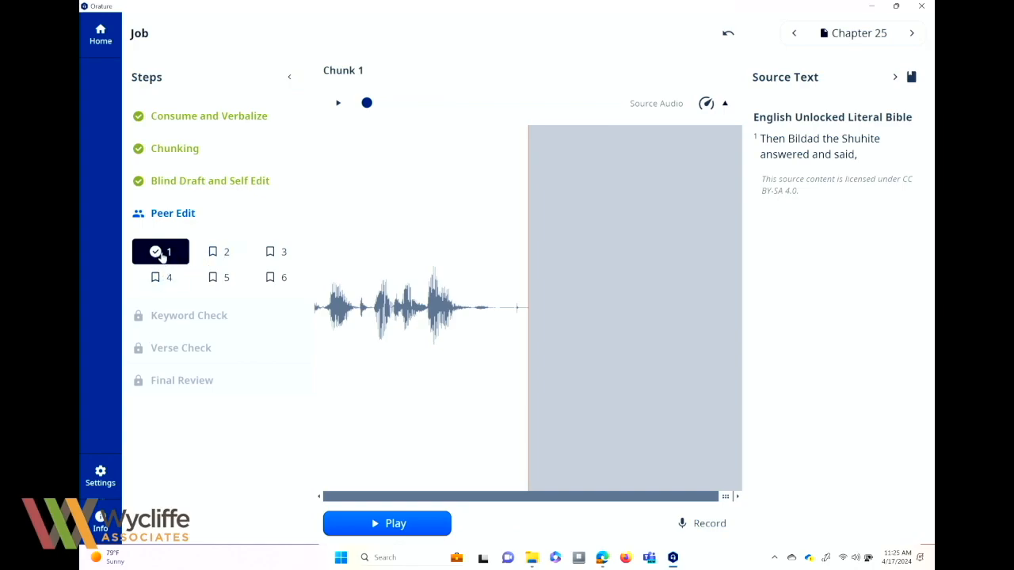
Step: Open chunk 2 in Peer Edit, hide the source text, and play the chunk's source audio and draft recording
left_click(215, 255)
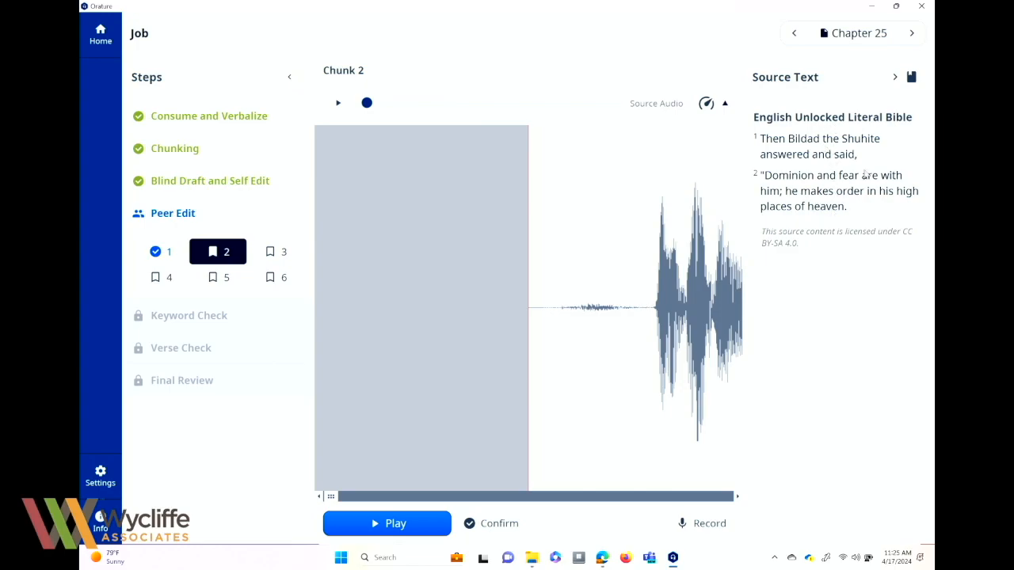
left_click(895, 77)
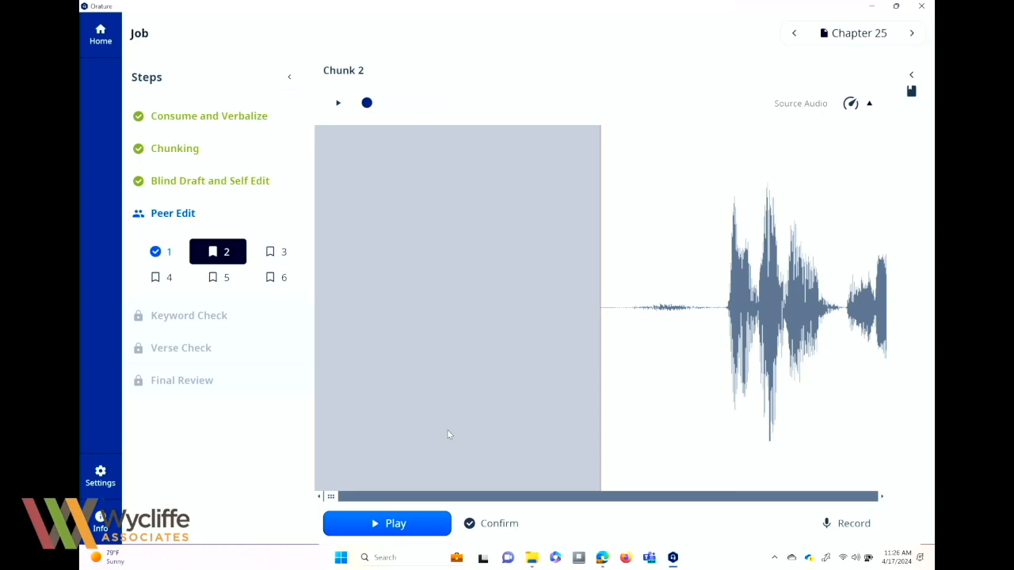
left_click(338, 103)
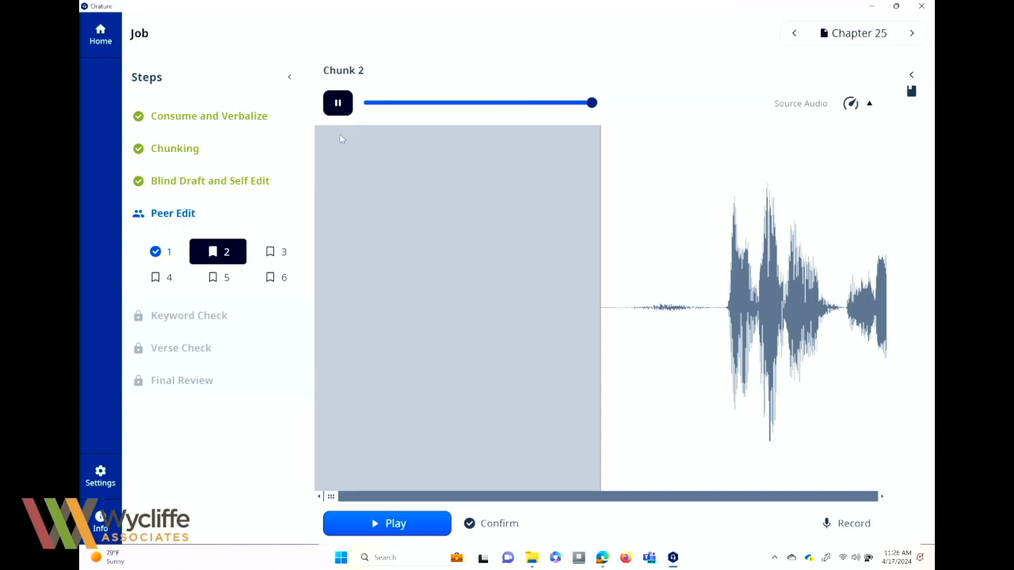
left_click(404, 529)
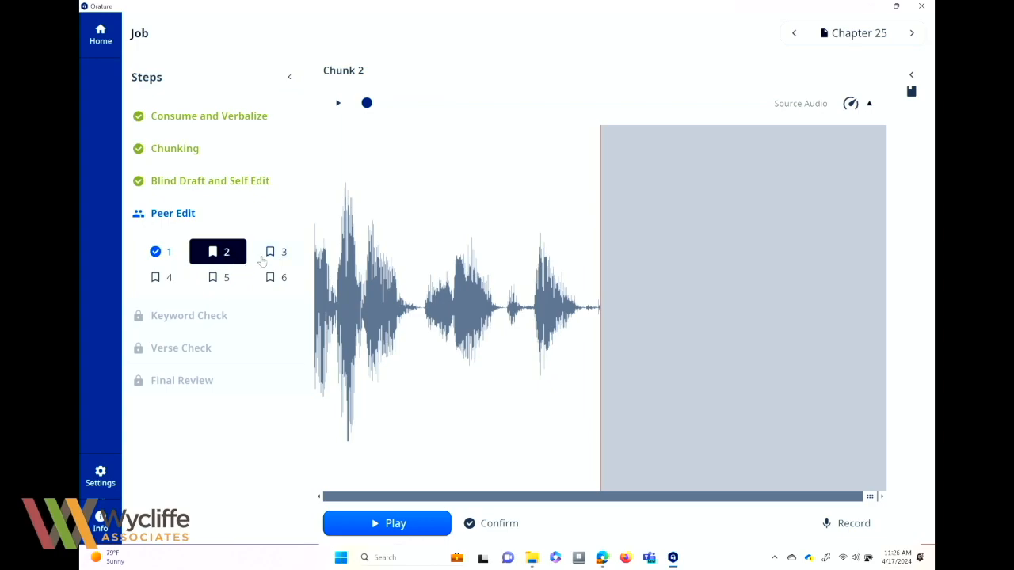
Step: Confirm chunks 2, 3, 4, 5 and 6 in turn in the Peer Edit step
left_click(498, 525)
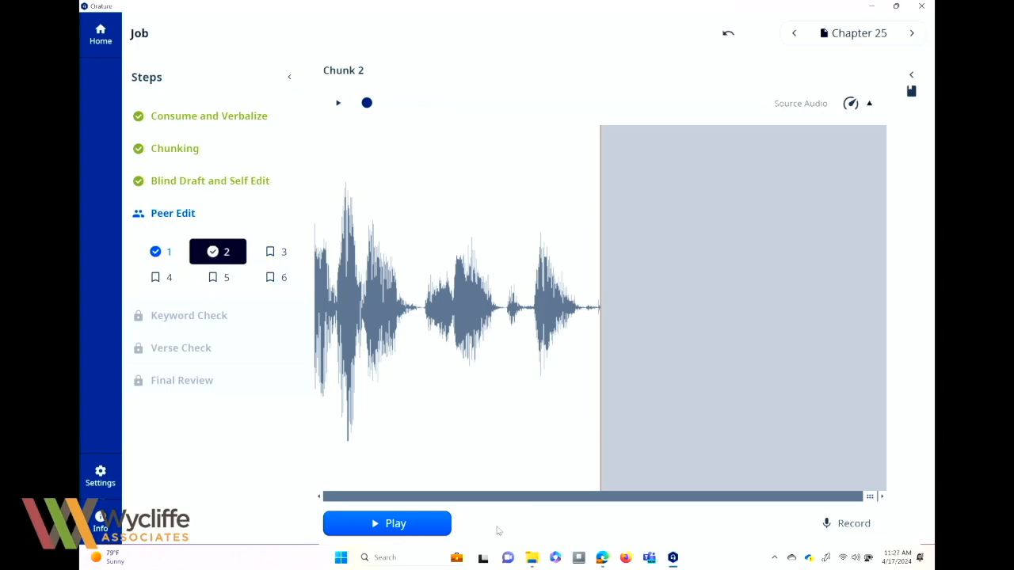
left_click(276, 252)
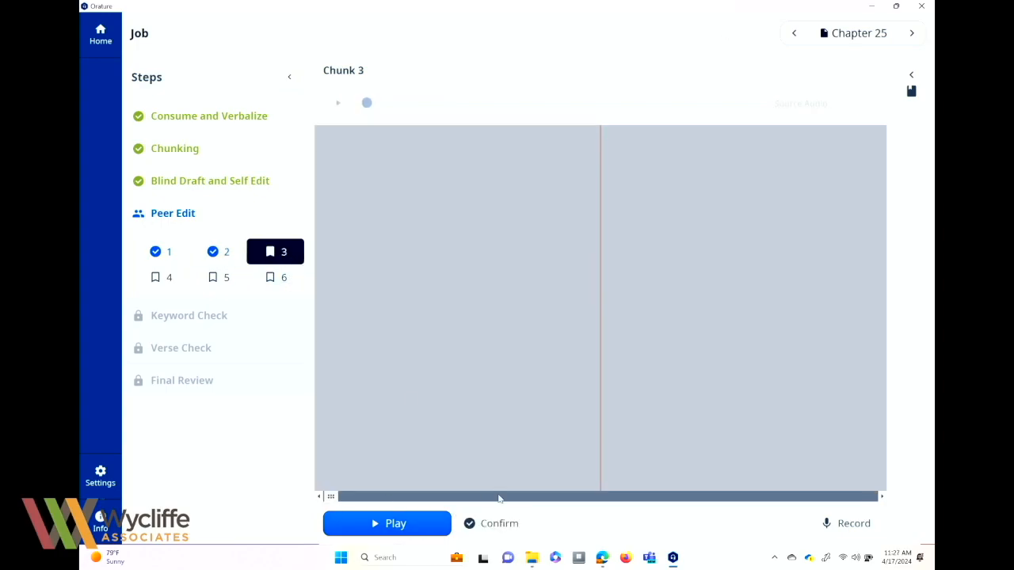
left_click(493, 524)
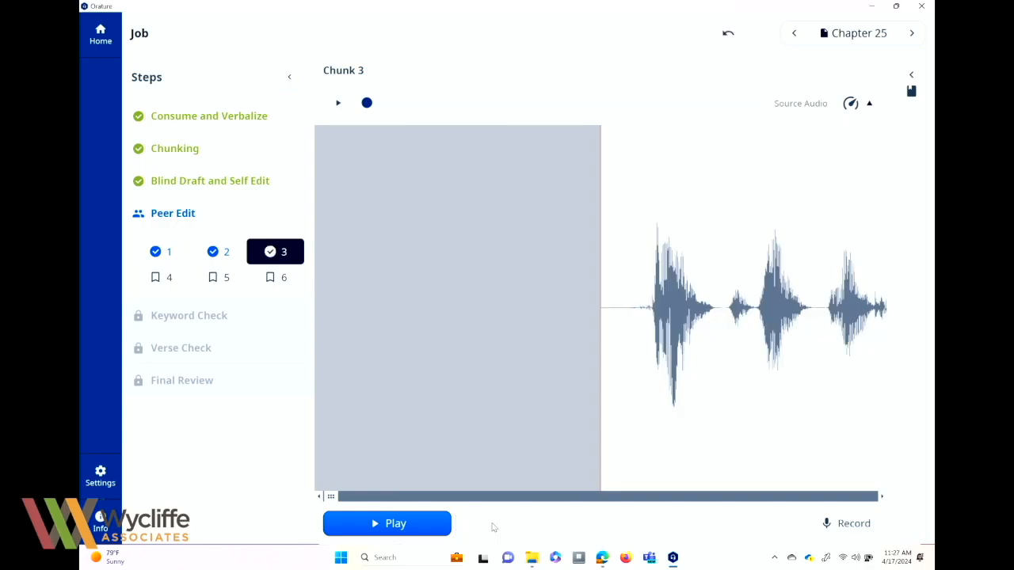
left_click(167, 279)
left_click(491, 525)
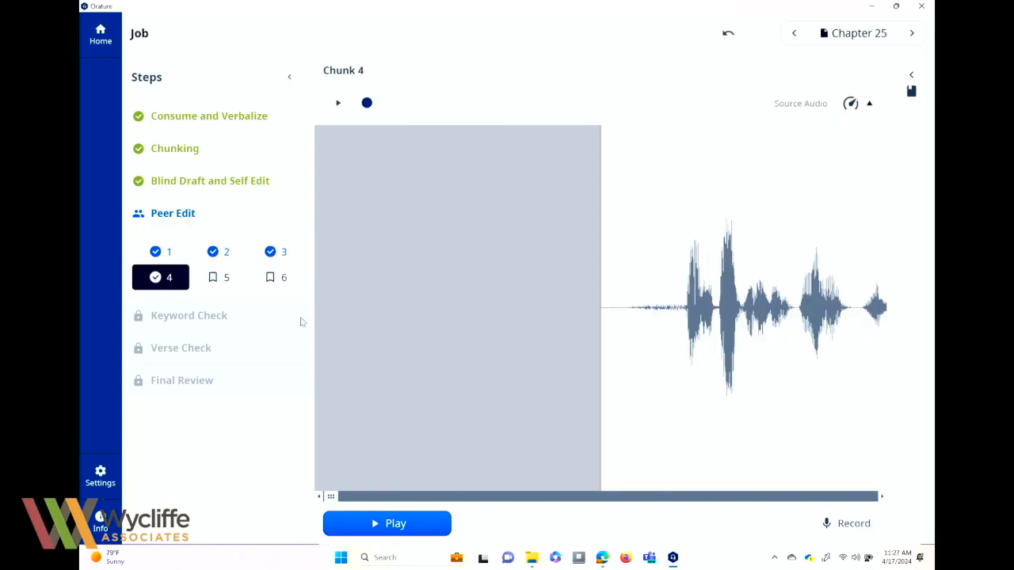
left_click(220, 279)
left_click(489, 533)
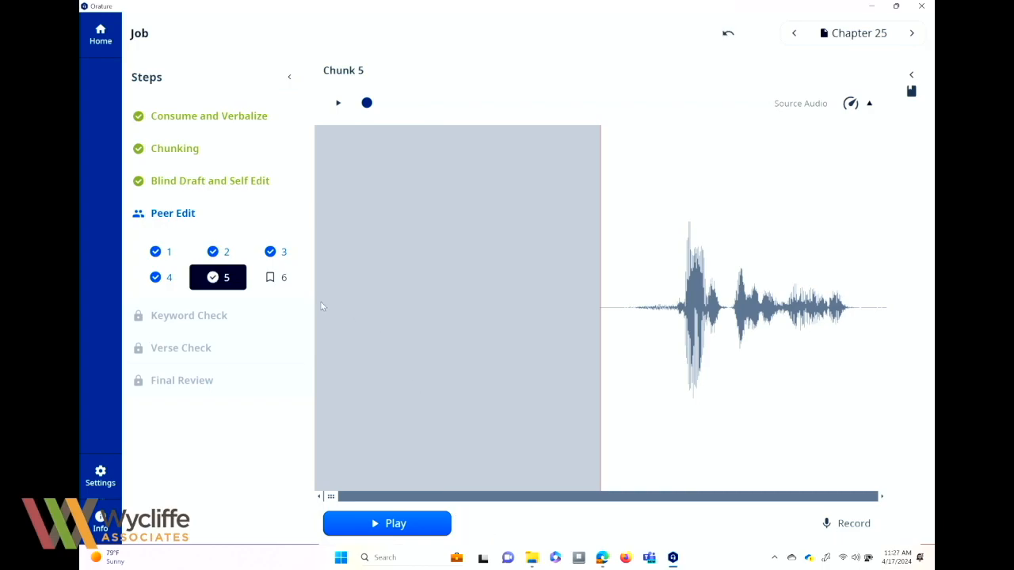
left_click(274, 277)
left_click(492, 523)
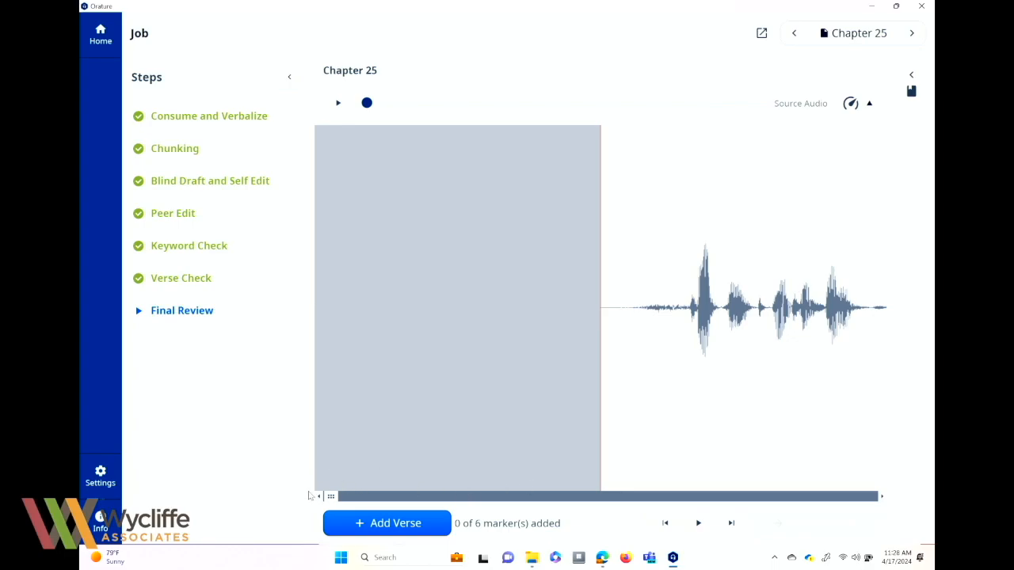
Step: Show the source text beside Chapter 25's recording in Final Review and move the playhead near the start of the waveform
left_click_drag(333, 496, 358, 497)
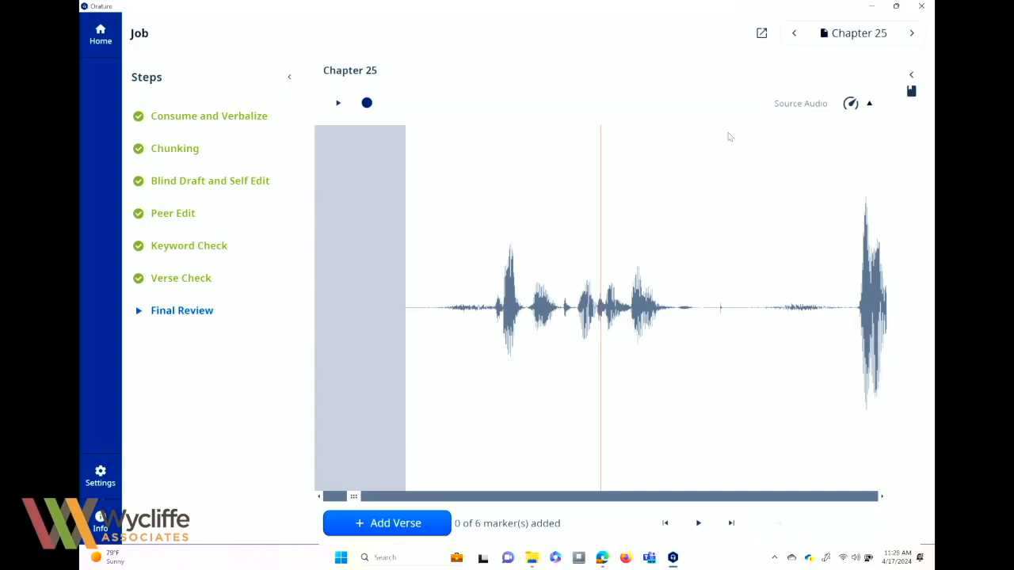
left_click(909, 82)
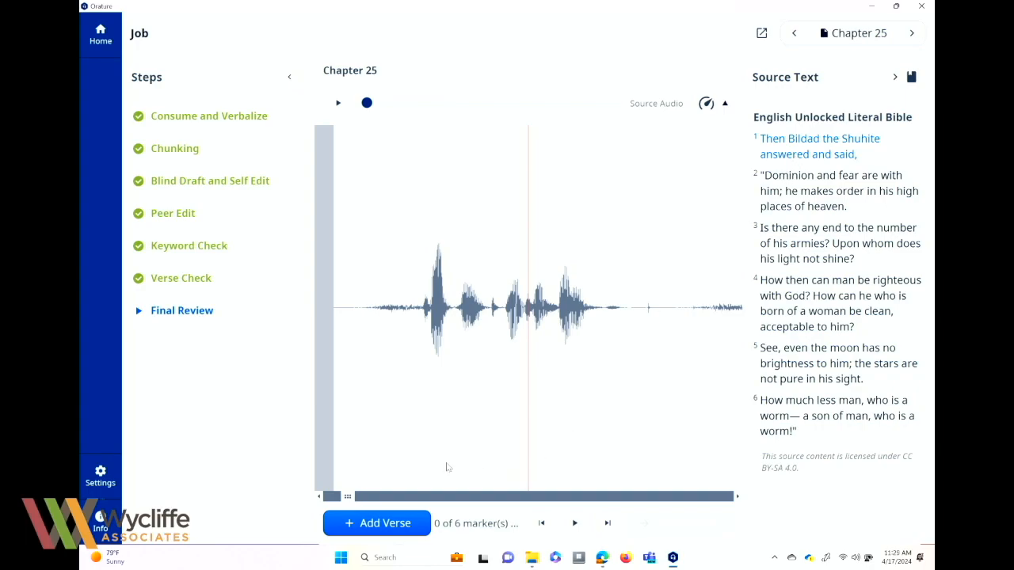
left_click_drag(348, 496, 329, 497)
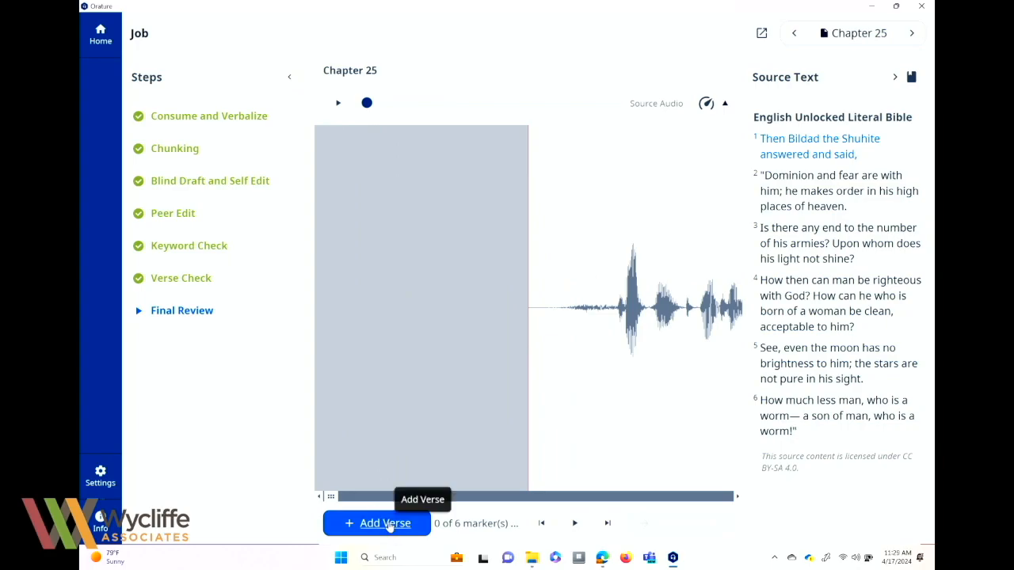
left_click_drag(627, 421, 306, 380)
left_click_drag(514, 407, 704, 401)
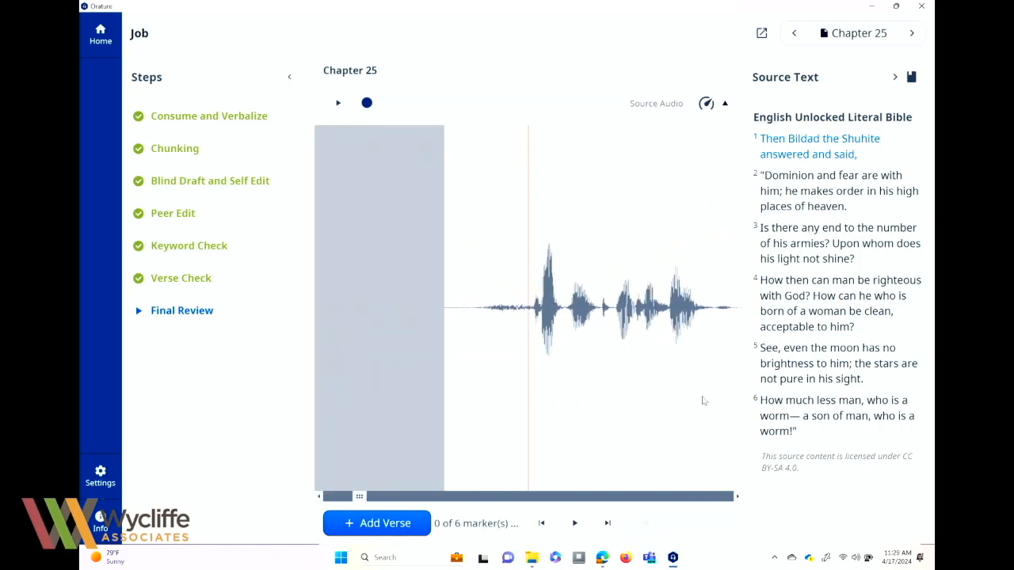
Step: Play the source audio and the recording, and add the verse 1 marker in the pause after the opening phrase
left_click(340, 109)
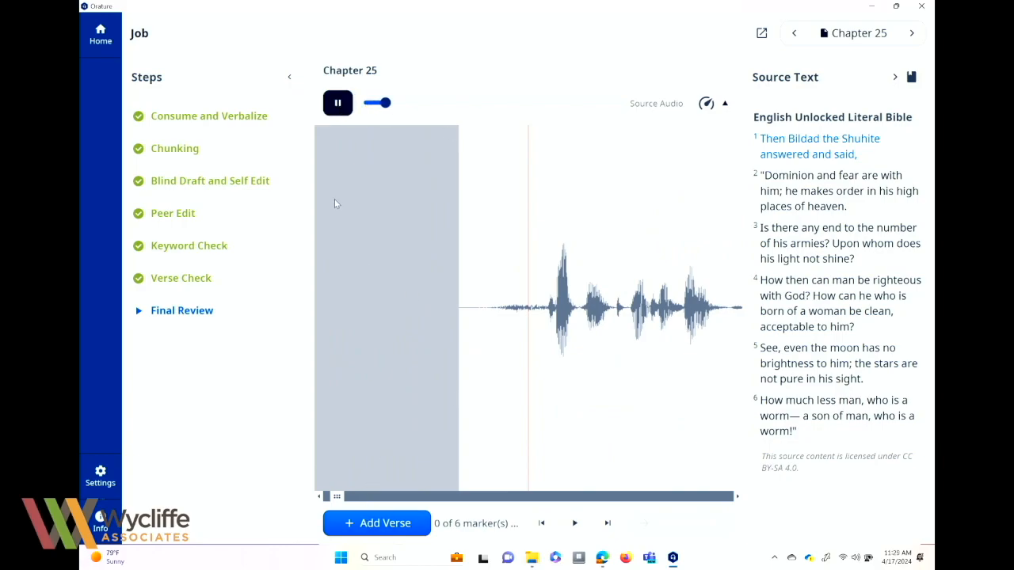
left_click(574, 523)
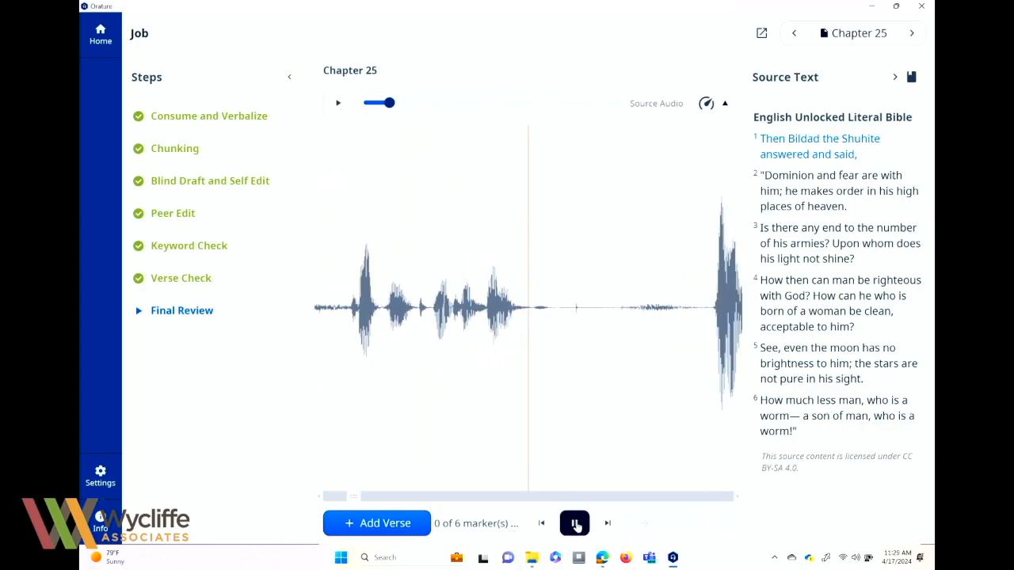
left_click(574, 524)
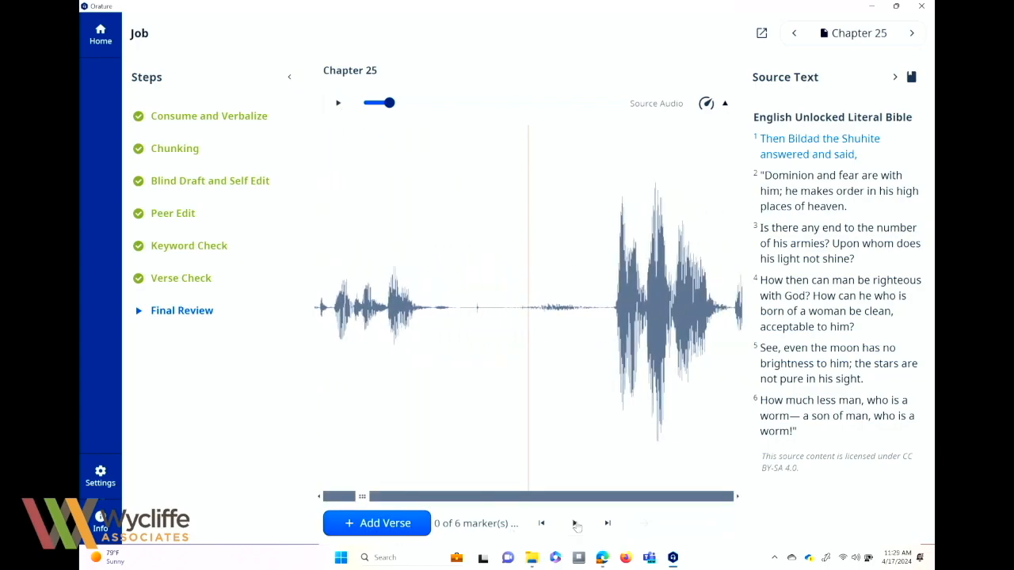
left_click(397, 526)
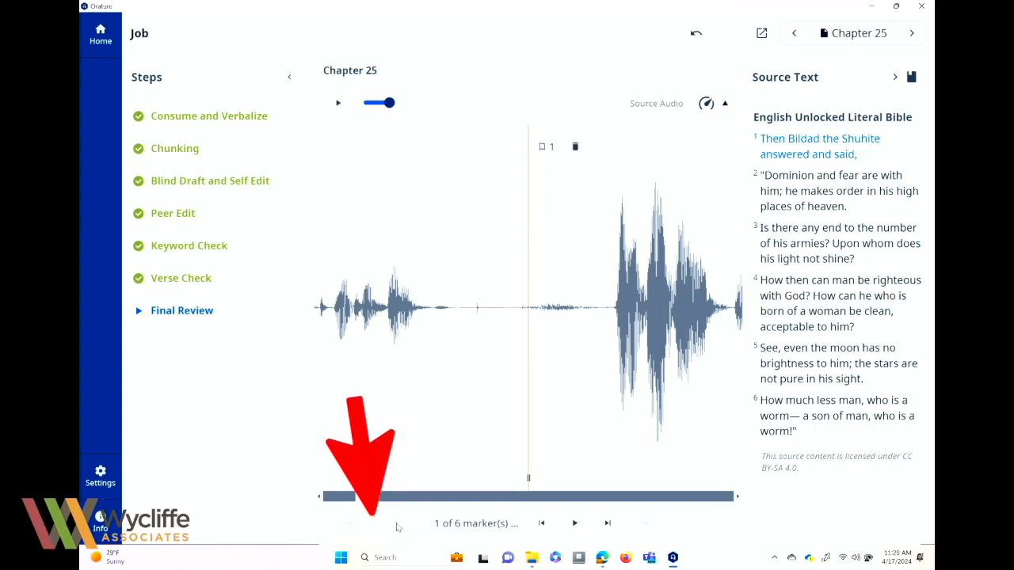
Step: Listen further through the recording and place the verse 2 marker in the silence just before the next chunk's speech
left_click(575, 522)
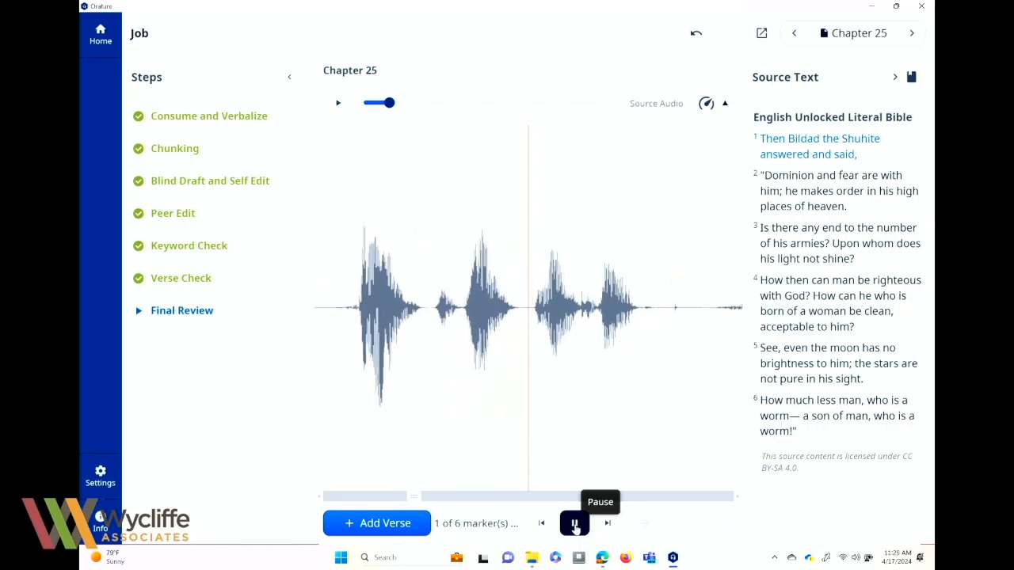
left_click(575, 525)
left_click_drag(516, 409, 733, 409)
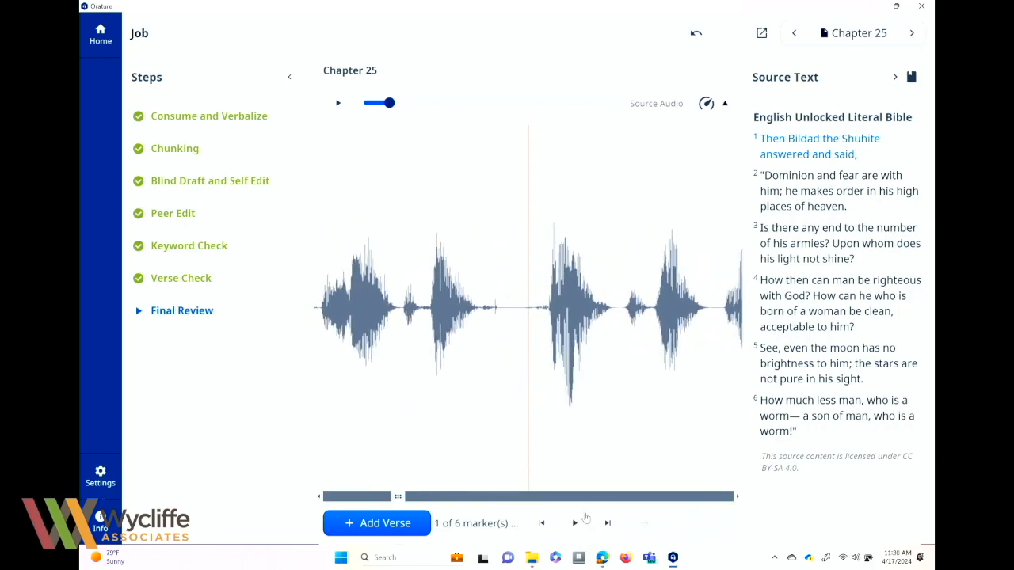
left_click(575, 524)
left_click(575, 524)
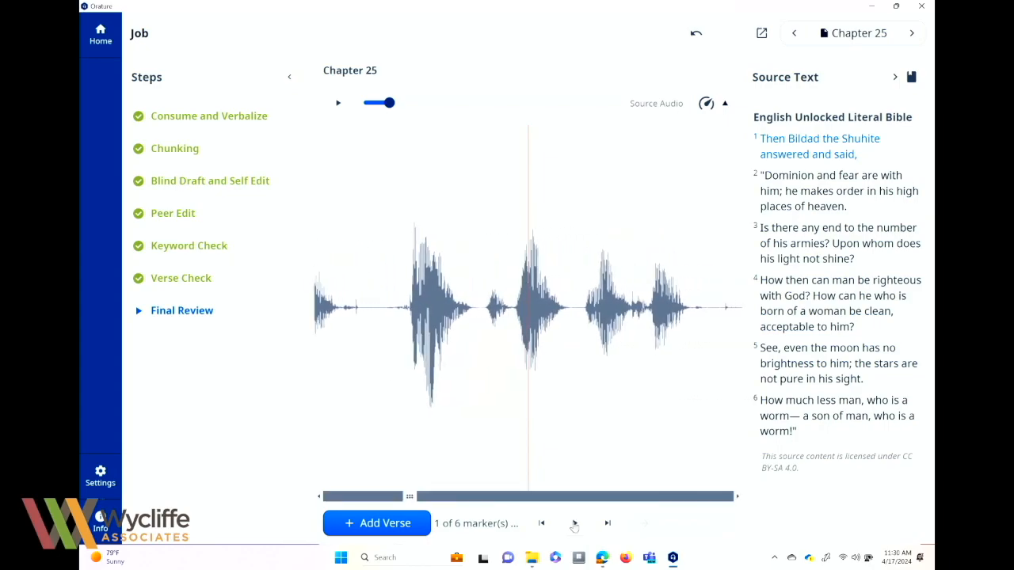
left_click_drag(542, 427, 679, 428)
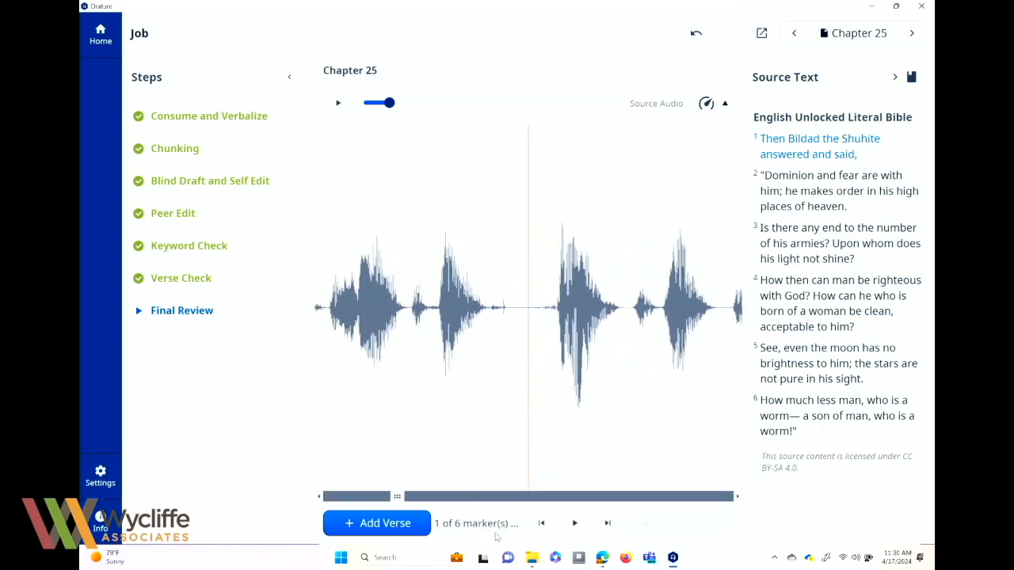
left_click(384, 524)
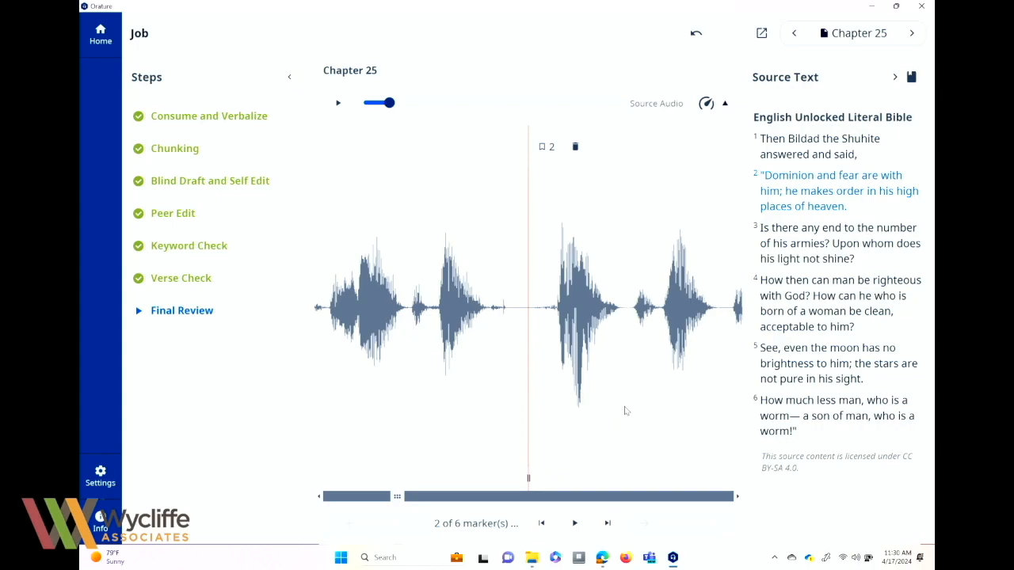
Step: Play on past verse 2, add the verse 3 marker in the pause before the next chunk, and skip ahead in the recording
left_click(574, 524)
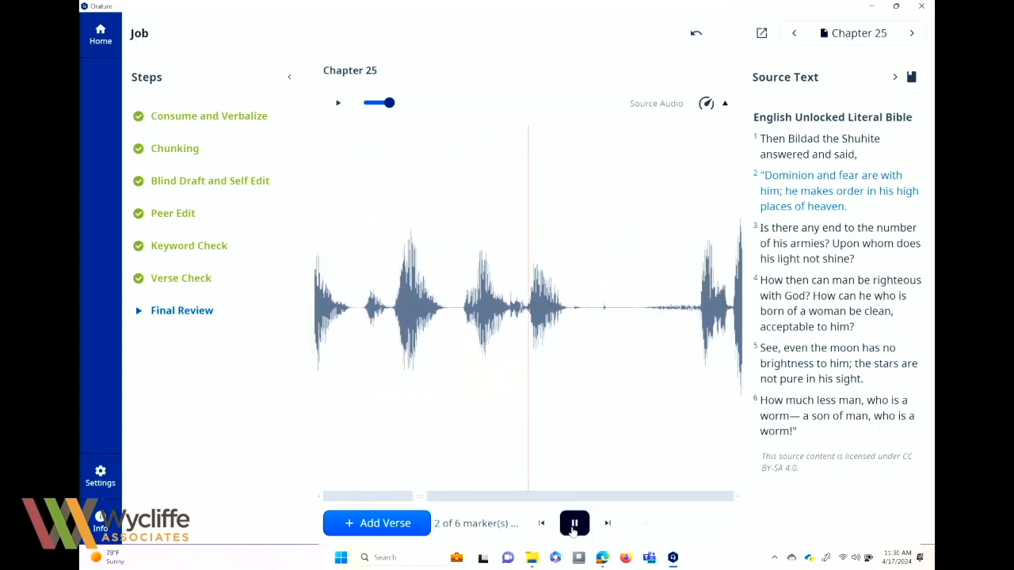
left_click(573, 529)
left_click(573, 529)
left_click(574, 529)
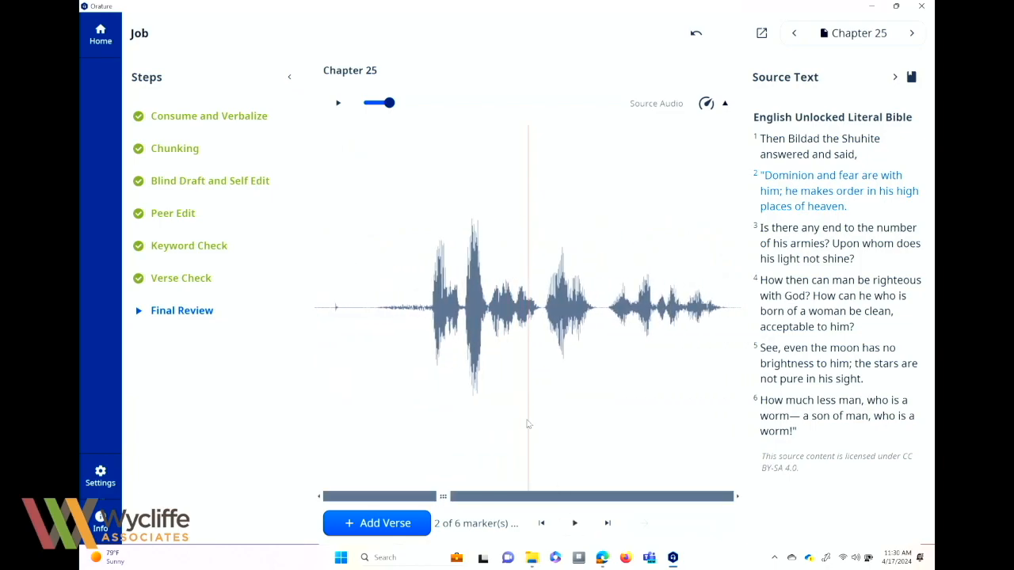
left_click_drag(528, 424, 641, 427)
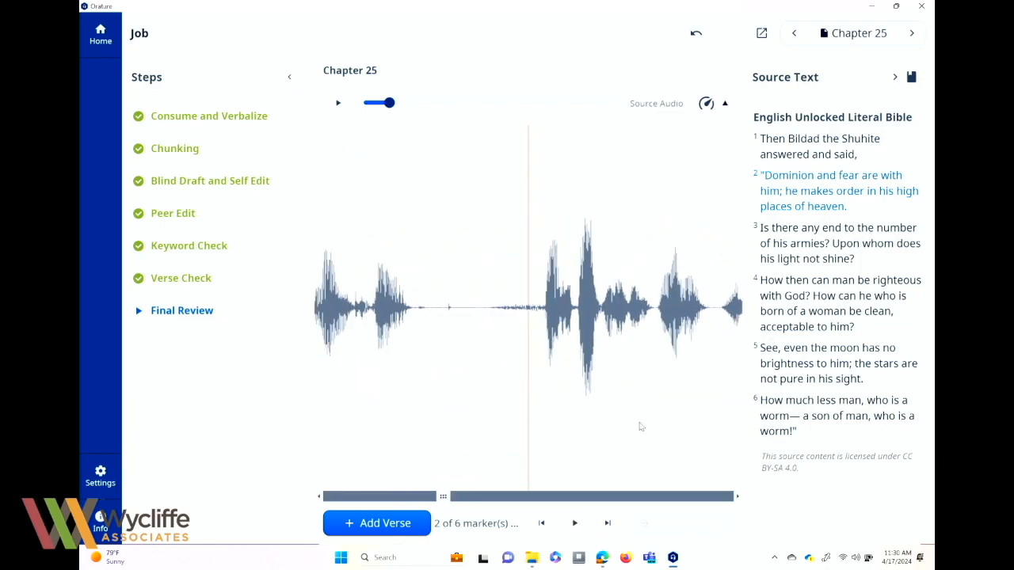
left_click(574, 524)
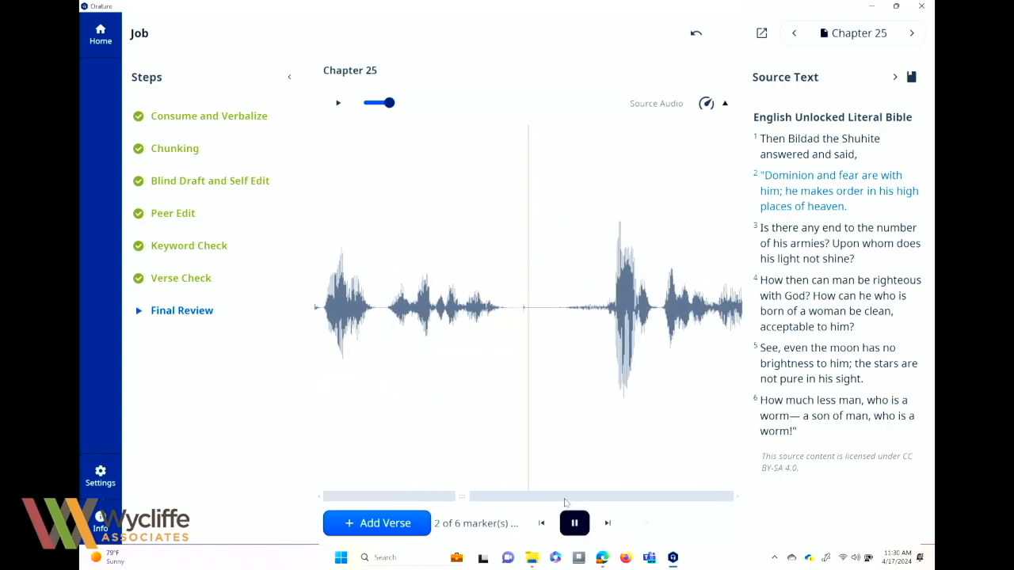
left_click(573, 528)
left_click_drag(519, 414, 702, 406)
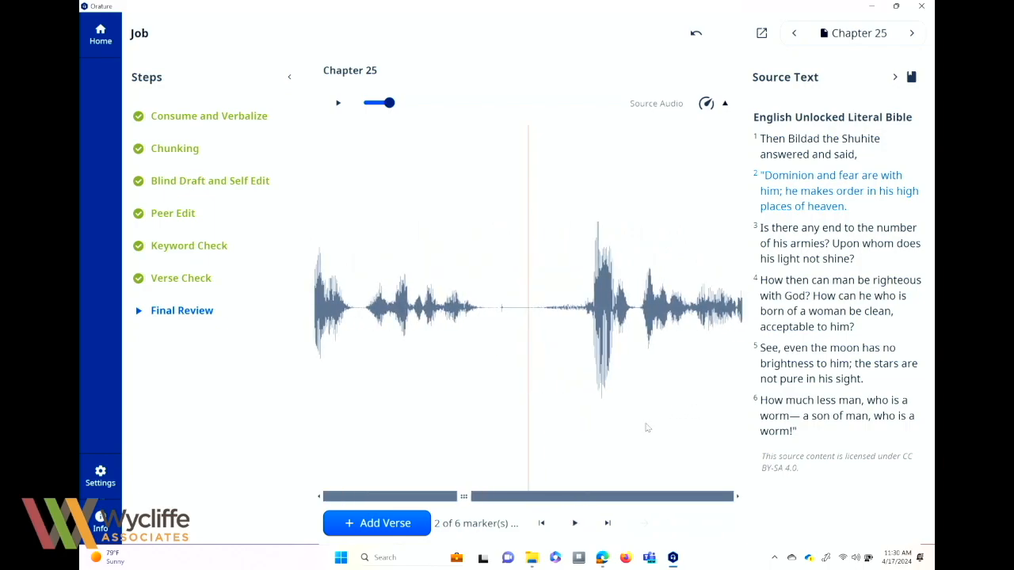
left_click(401, 524)
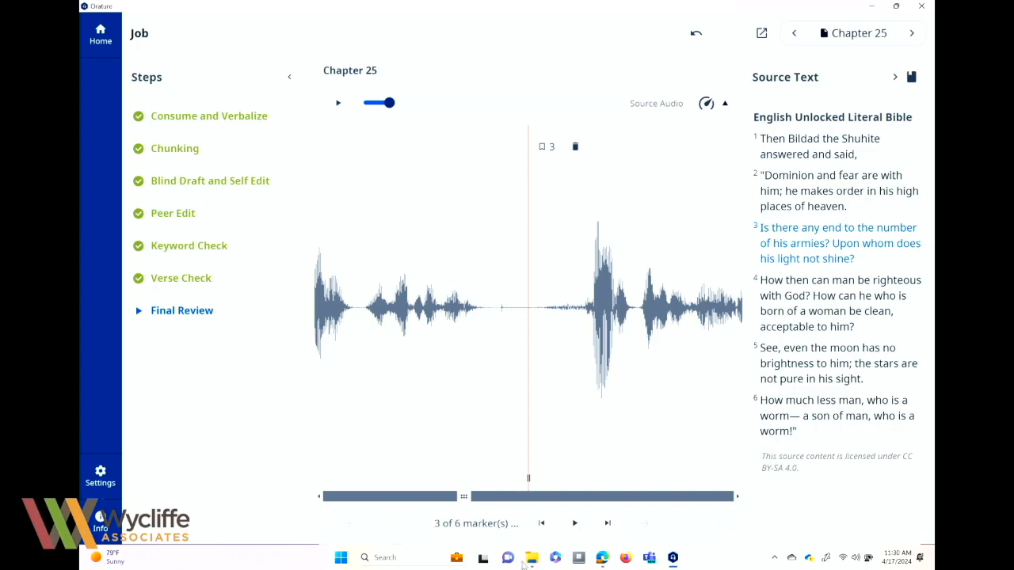
mouse_move(527, 564)
left_click(607, 523)
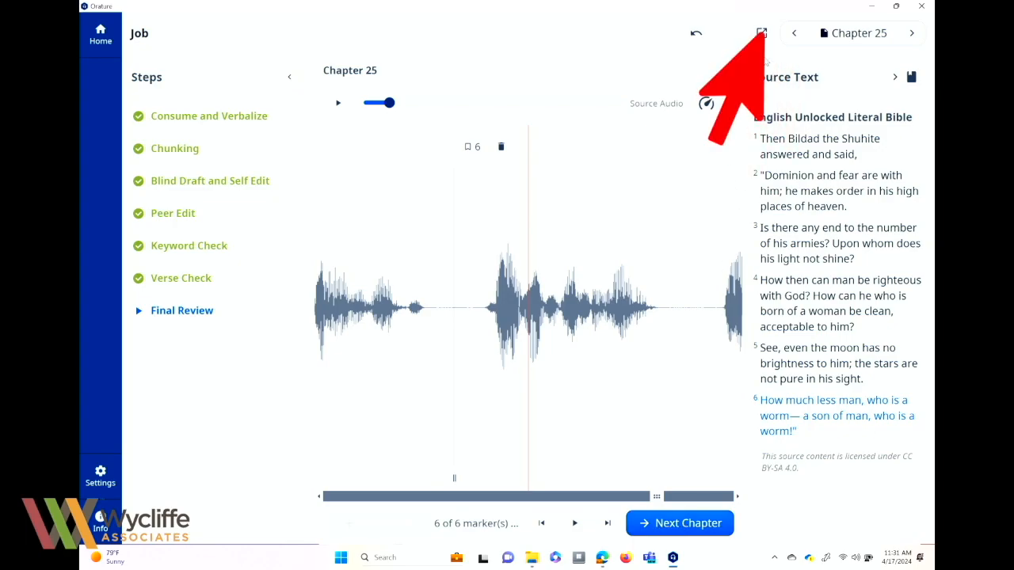
Step: Sort the Bambam Translation Project's books by Progress and open the export options for Job
left_click(761, 33)
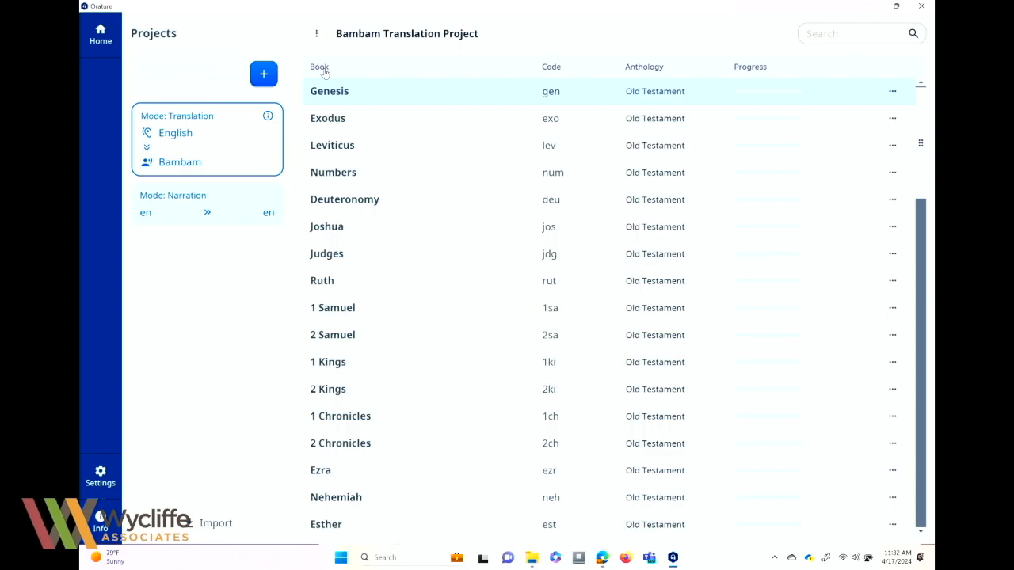
left_click(754, 70)
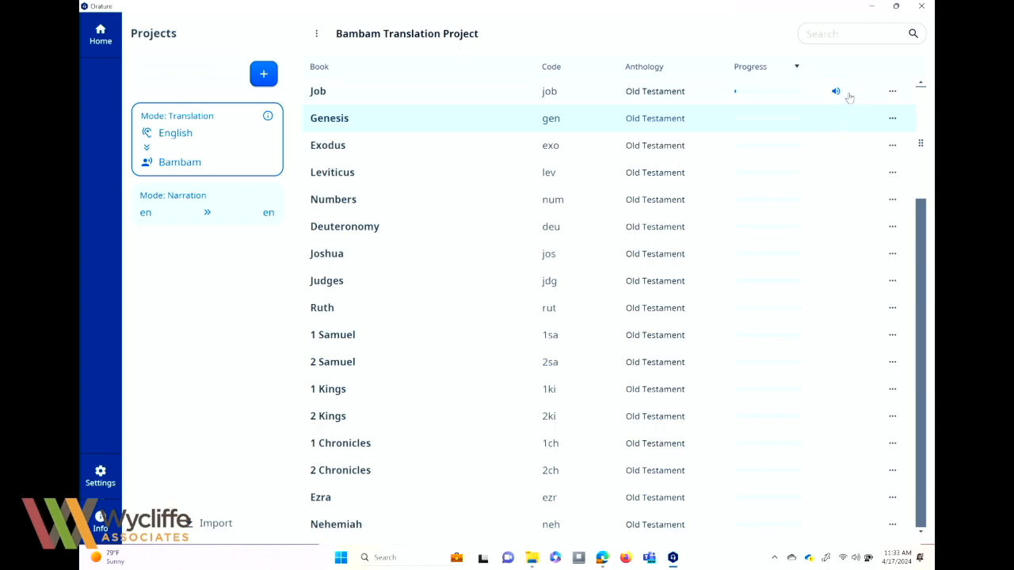
left_click(891, 92)
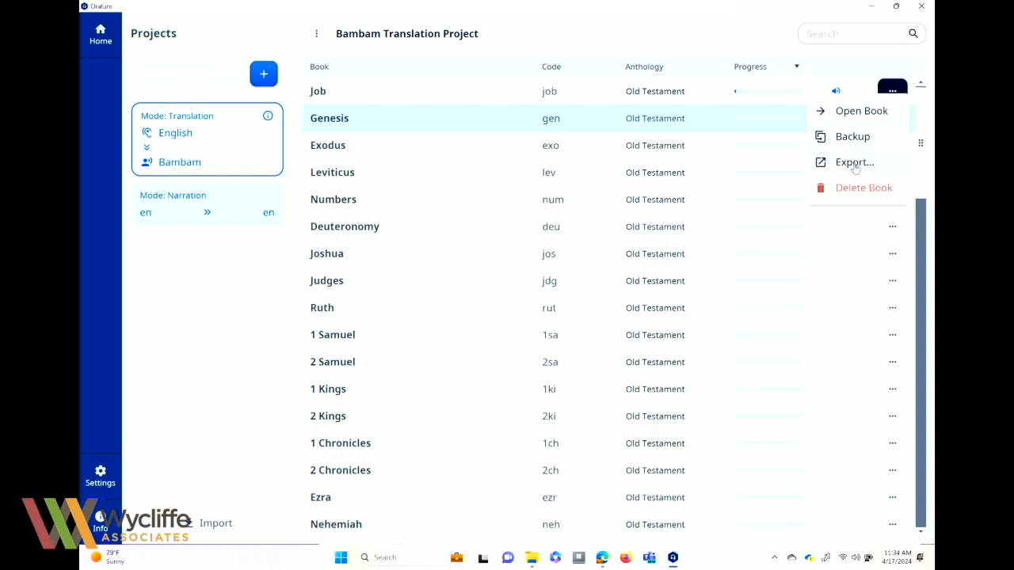
left_click(855, 163)
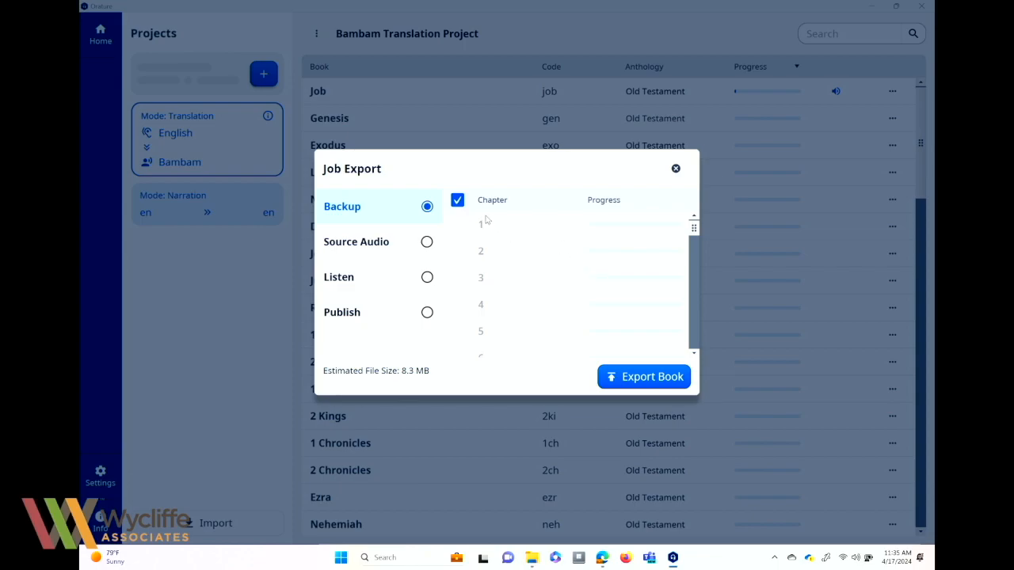
Step: Look through the chapters in Job's Backup export, deselect chapter 25, and toggle the selection of all chapters on and off
left_click_drag(694, 236, 693, 301)
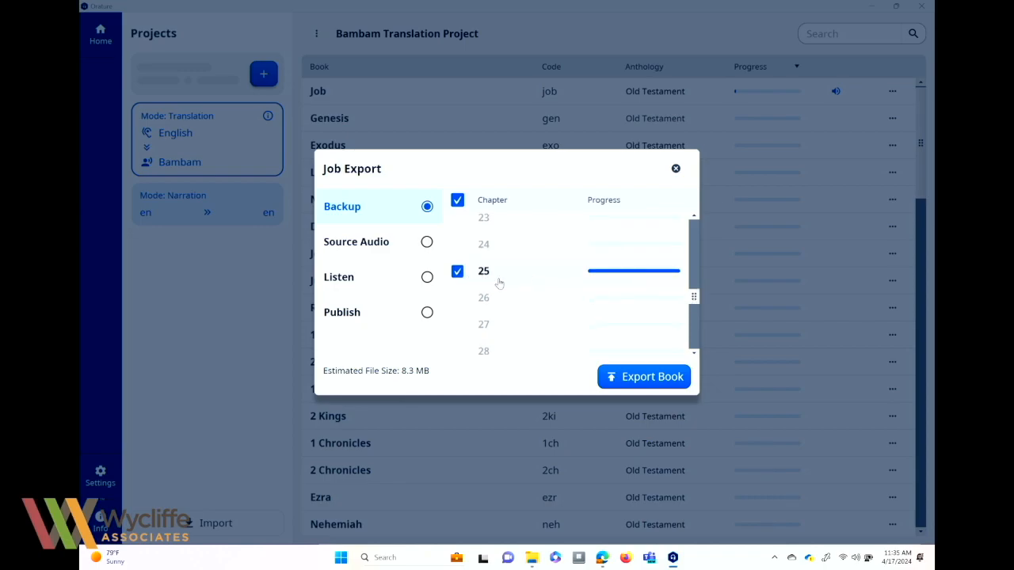
scroll(529, 298, "down", 5)
scroll(529, 299, "down", 2)
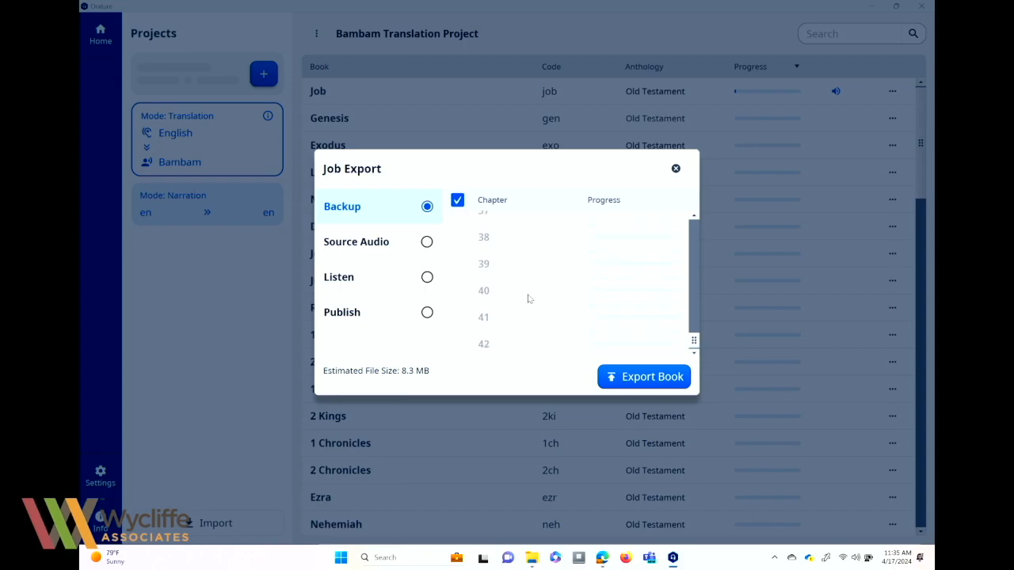
left_click_drag(694, 340, 693, 296)
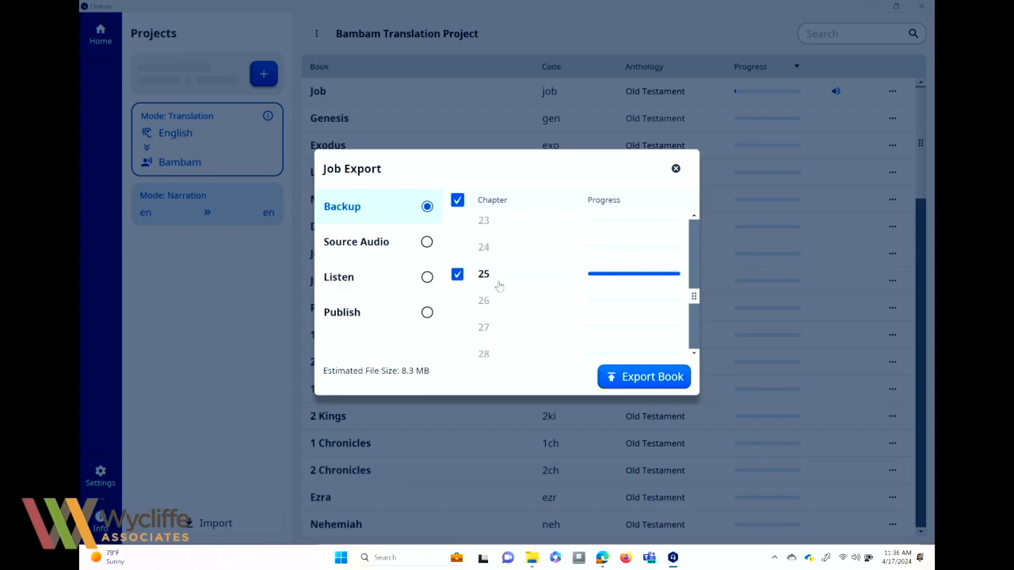
left_click(457, 274)
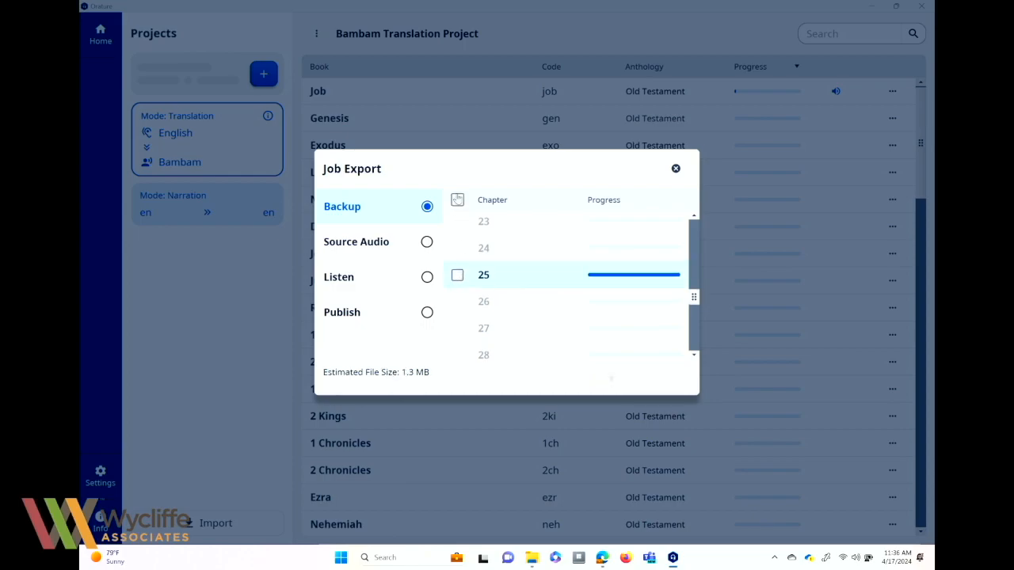
left_click(458, 200)
left_click(458, 203)
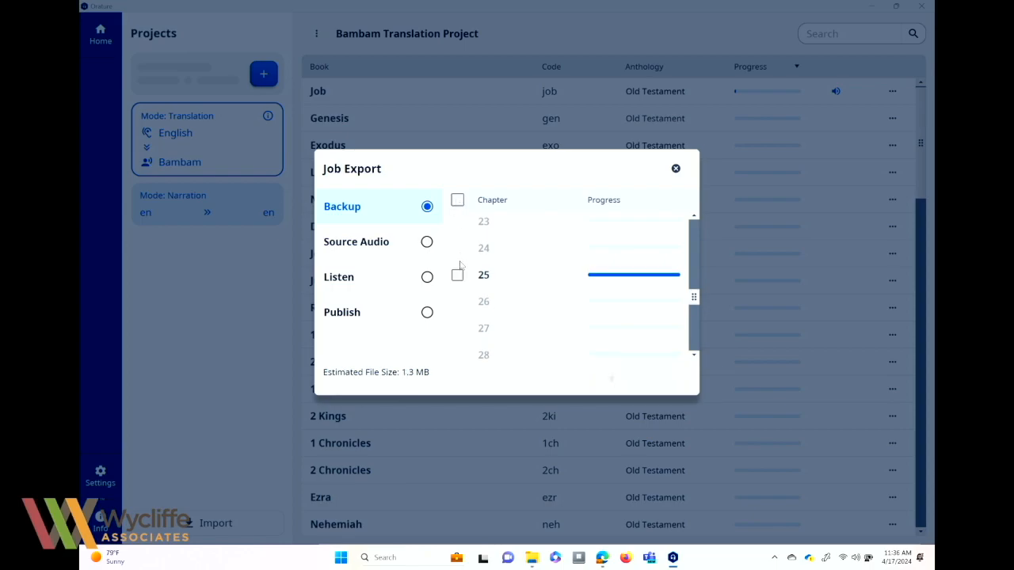
Step: Reselect chapter 25 in Job's Backup export and start exporting the book
left_click(457, 274)
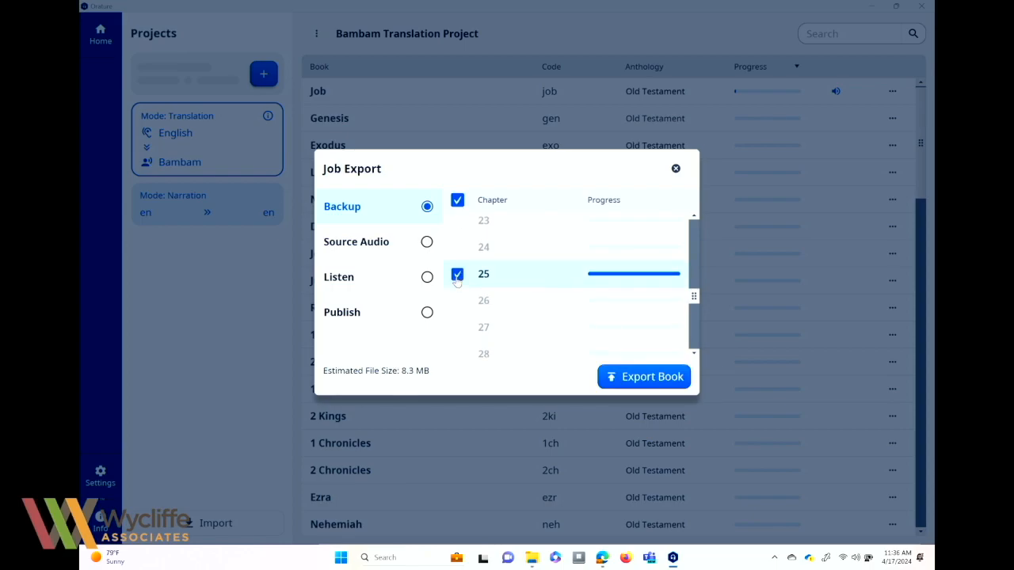
left_click(650, 381)
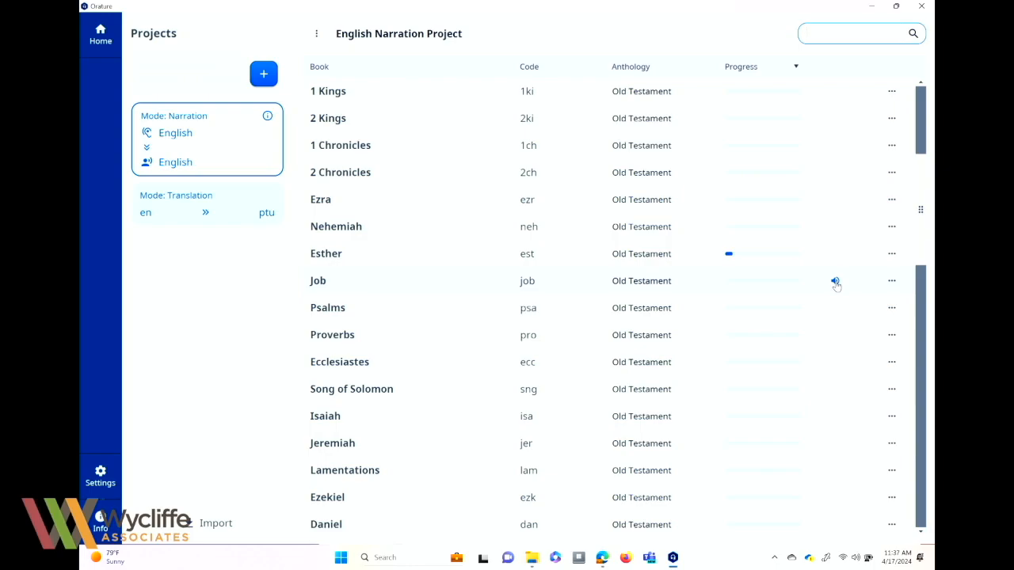
Step: Open the export options for Esther in the English Narration Project and go through the Source Audio, Listen and Publish types
left_click(891, 253)
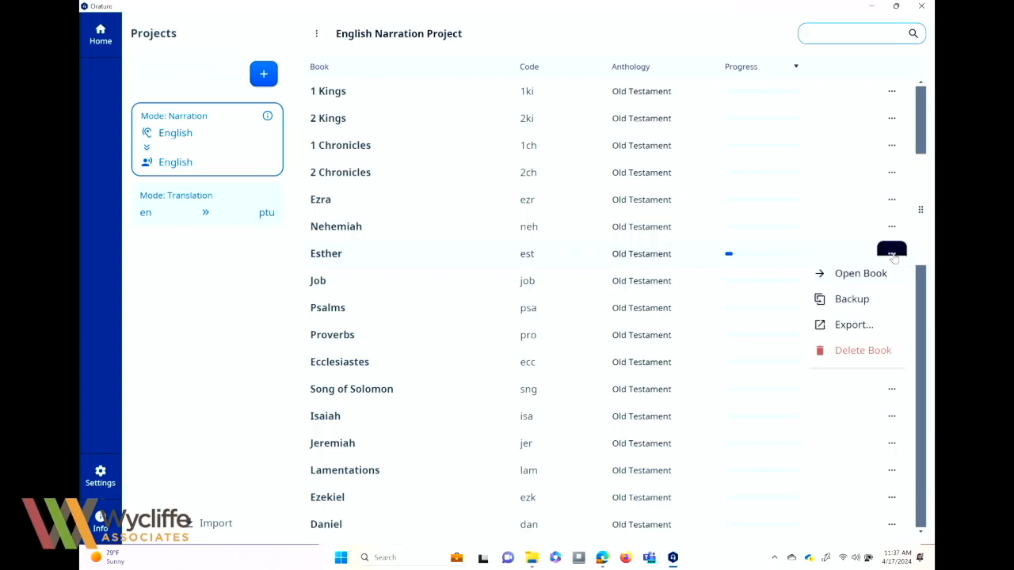
left_click(865, 331)
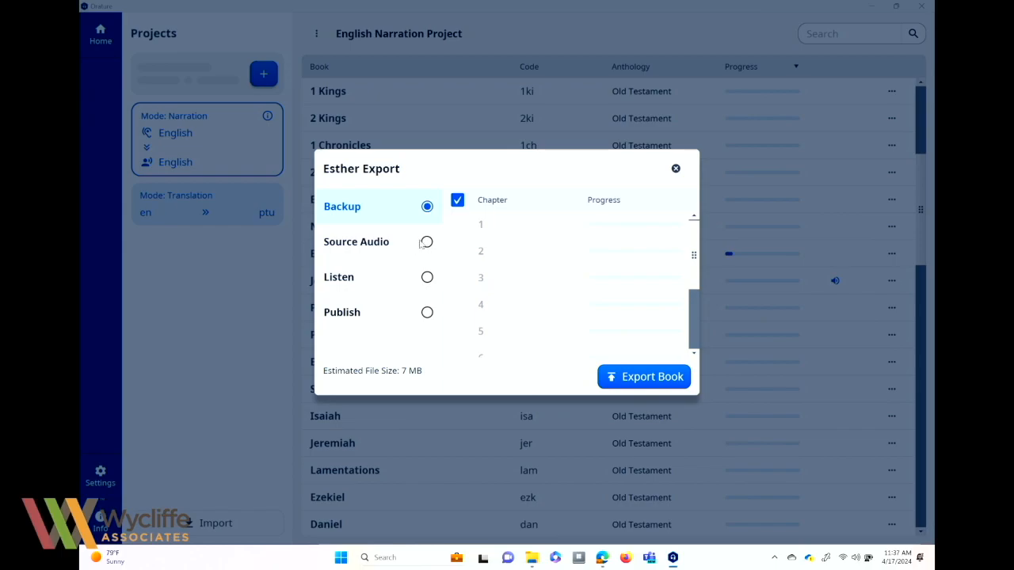
left_click(398, 246)
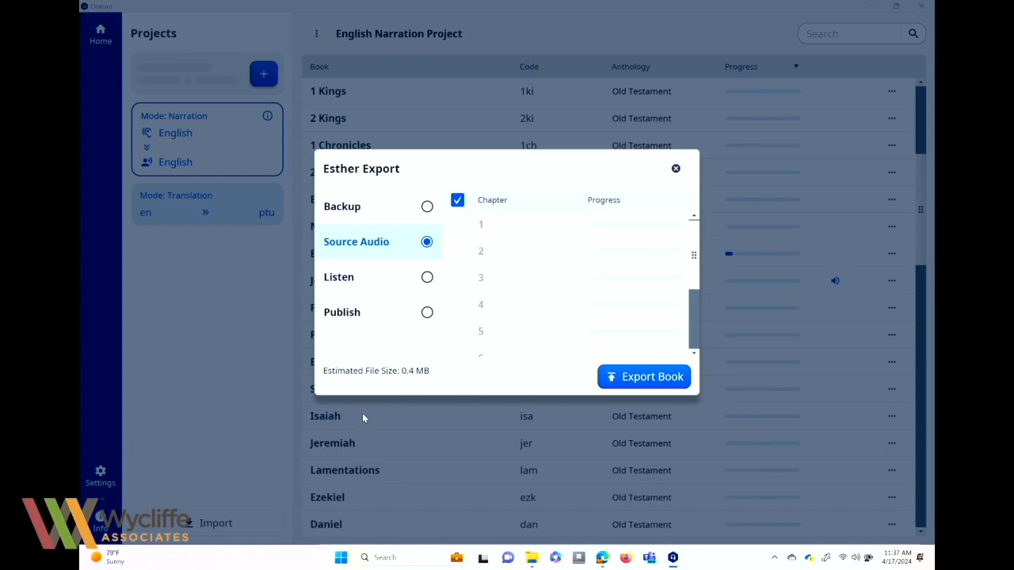
left_click(357, 287)
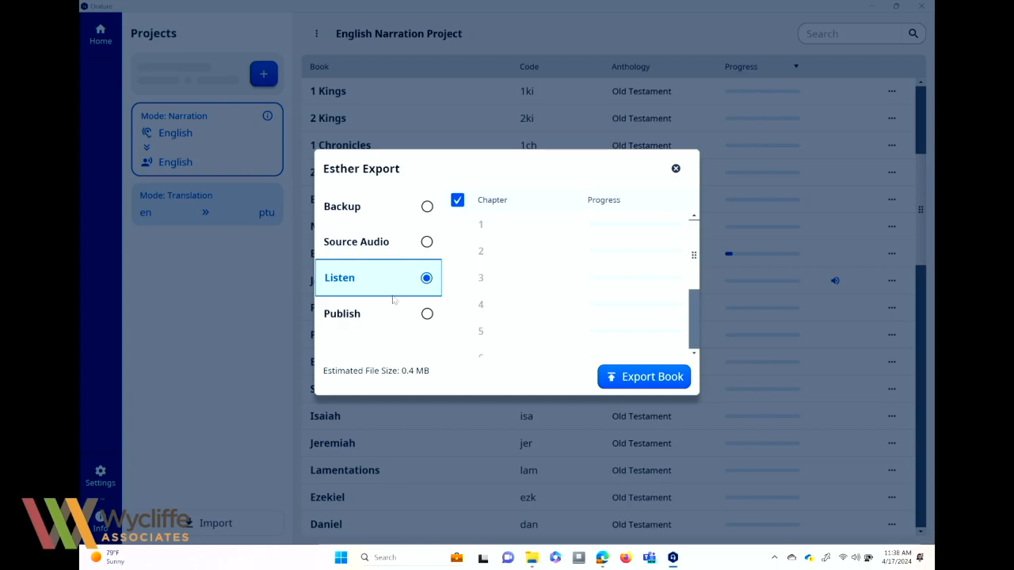
left_click(388, 315)
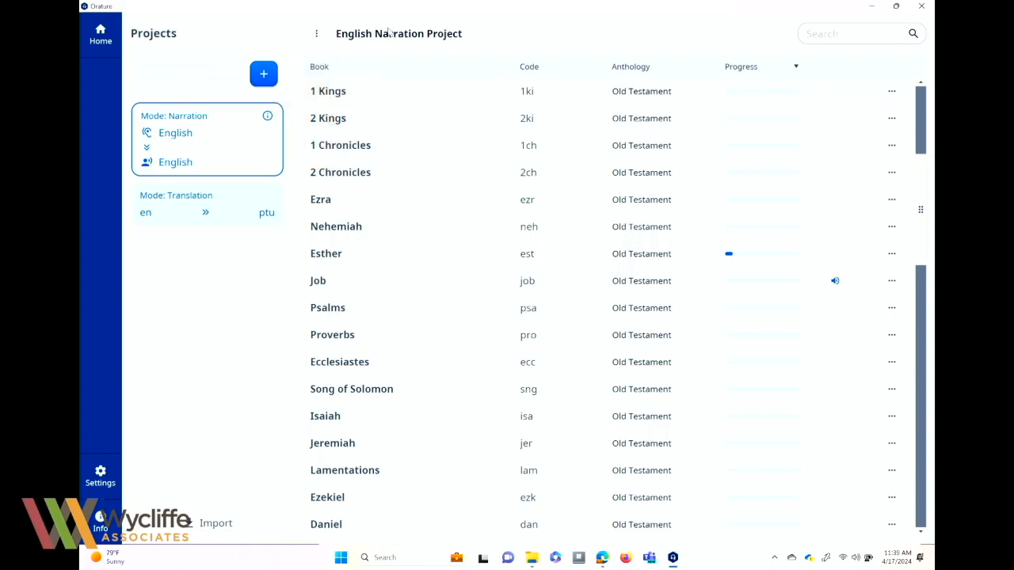
Step: Look at the English Narration Project's options and delete the book of Esther from the project
left_click(316, 36)
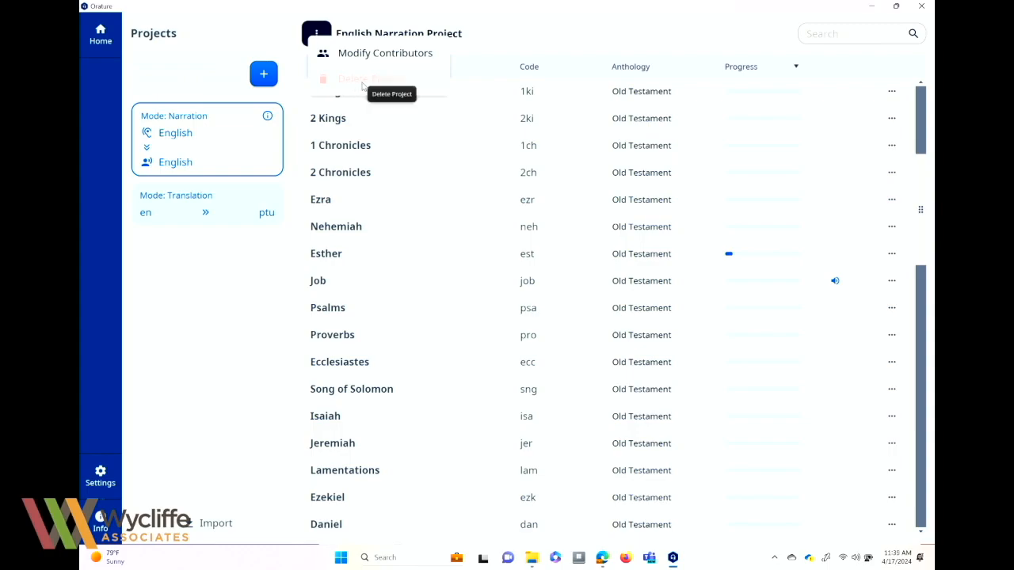
left_click(501, 39)
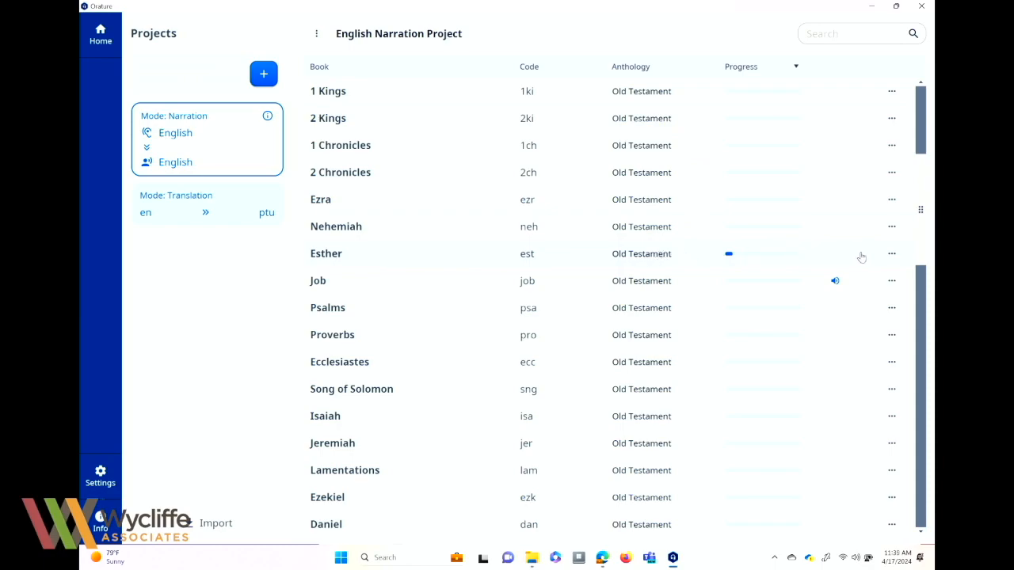
left_click(891, 254)
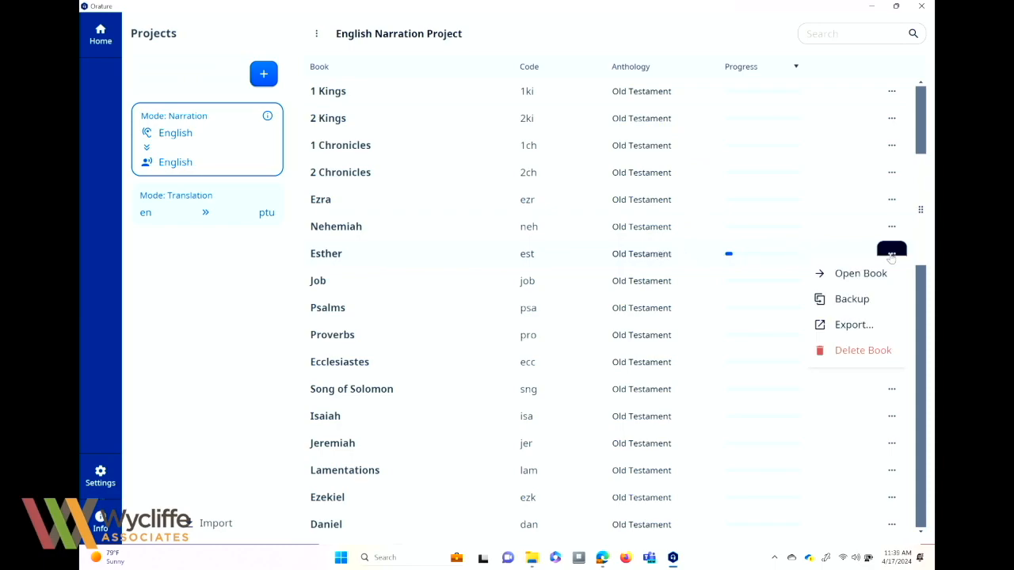
left_click(863, 350)
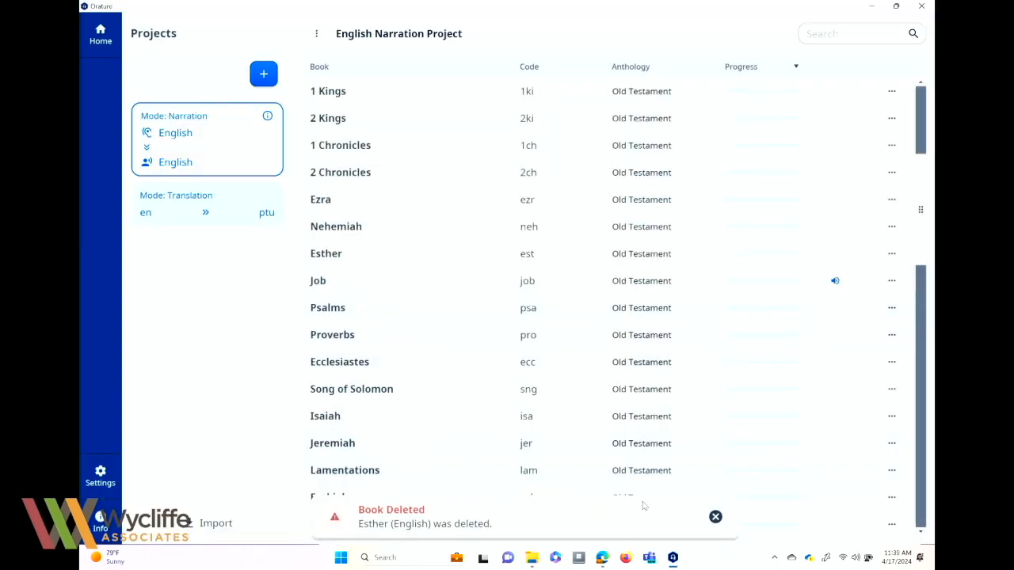
Step: Open the English Narration Project's contributor form to examine it and close it without adding anyone
left_click(317, 37)
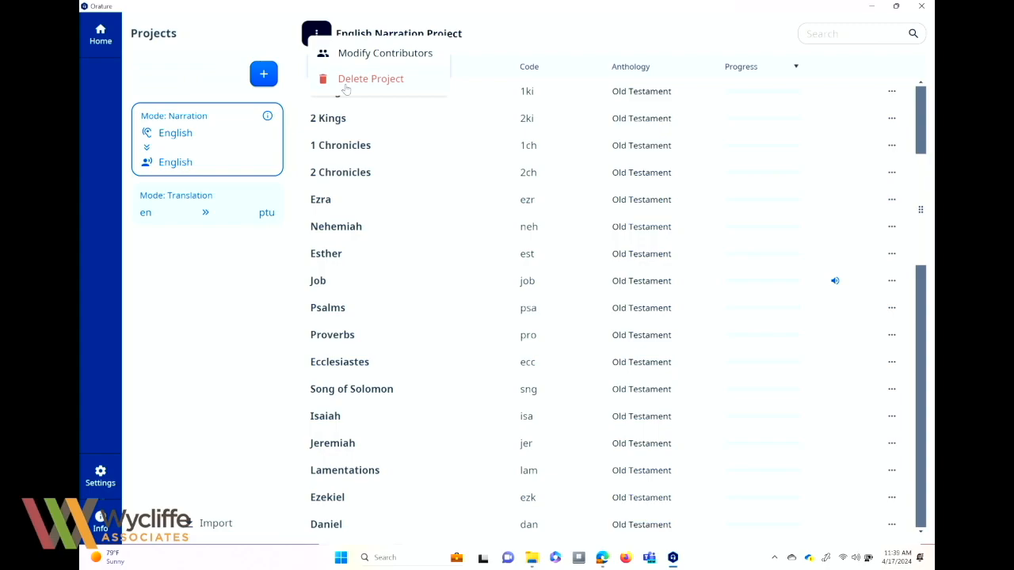
left_click(395, 55)
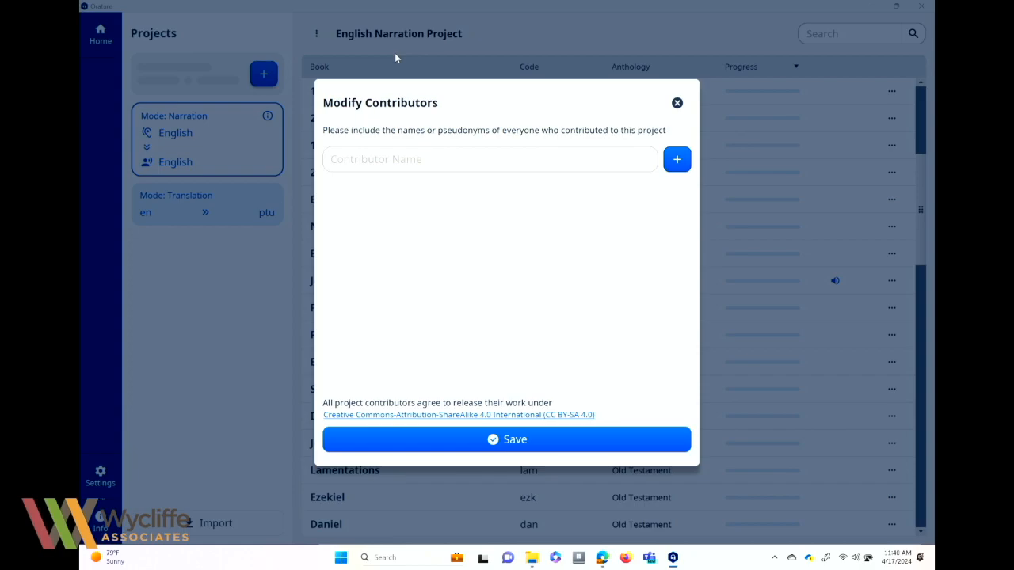
left_click(677, 103)
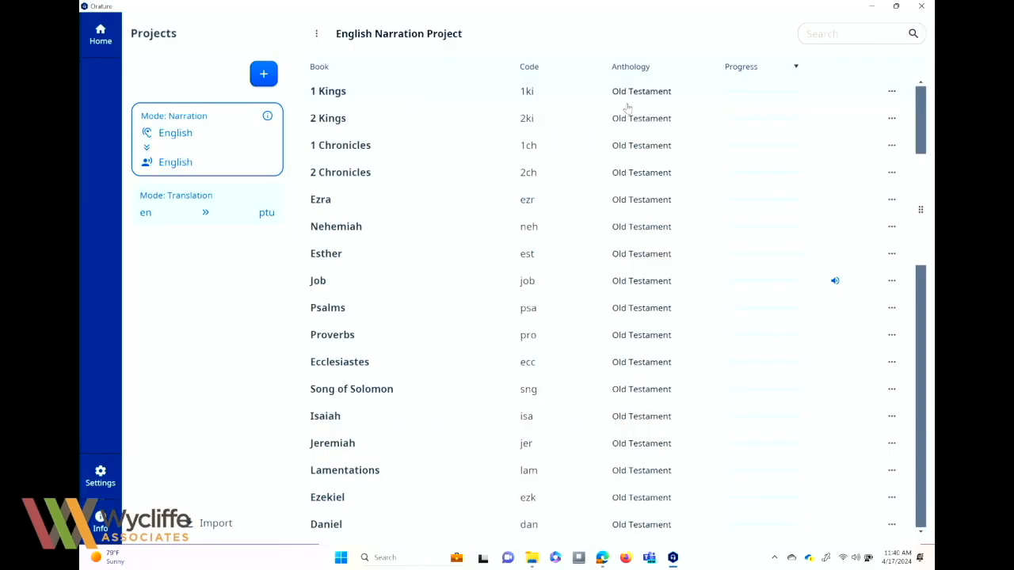
Step: Look through the available interface languages, set the language to Tiếng Việt (Vietnamese) and close Orature for the restart
left_click(100, 479)
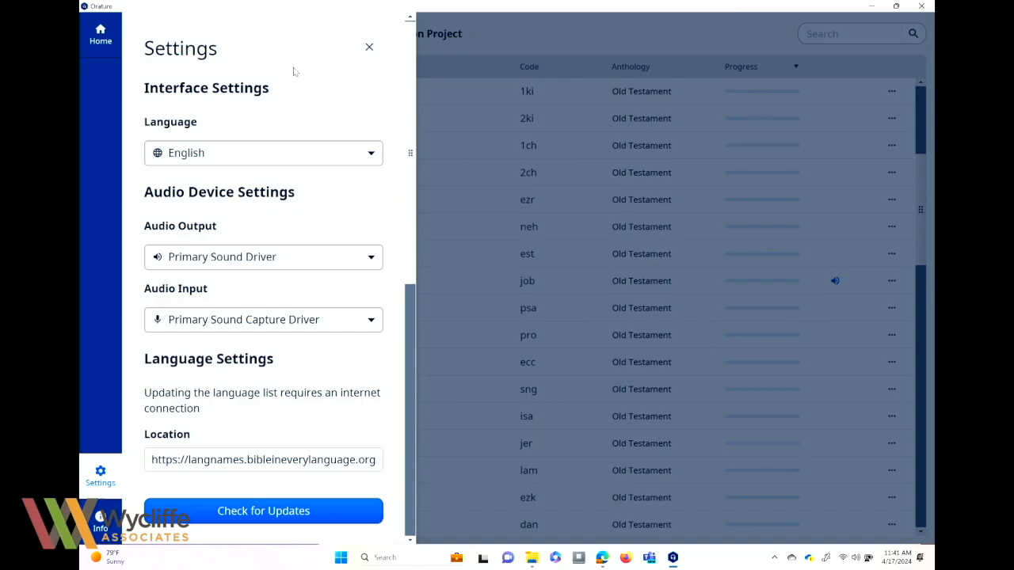
left_click(261, 154)
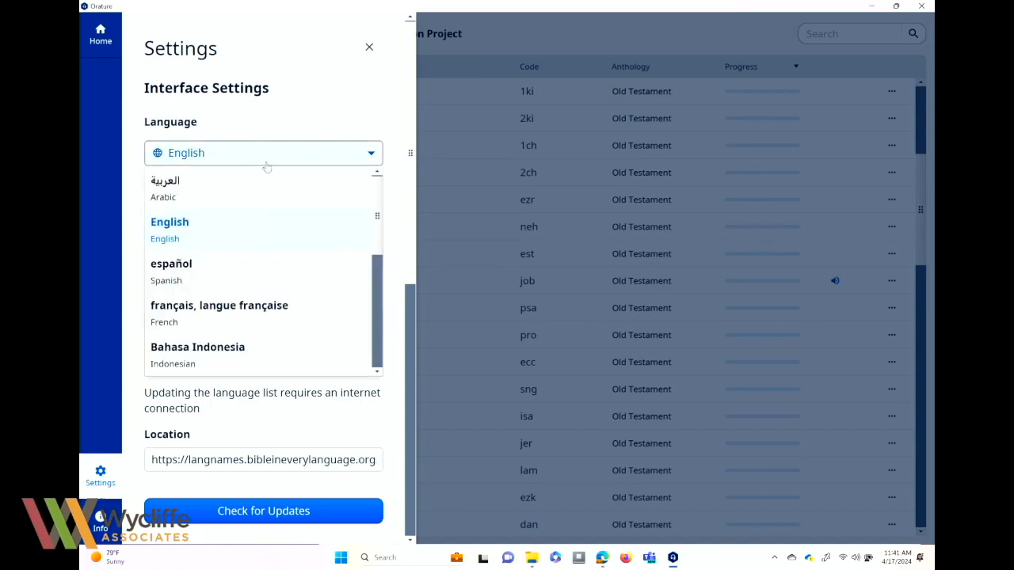
scroll(377, 224, "down", 1)
scroll(377, 224, "down", 5)
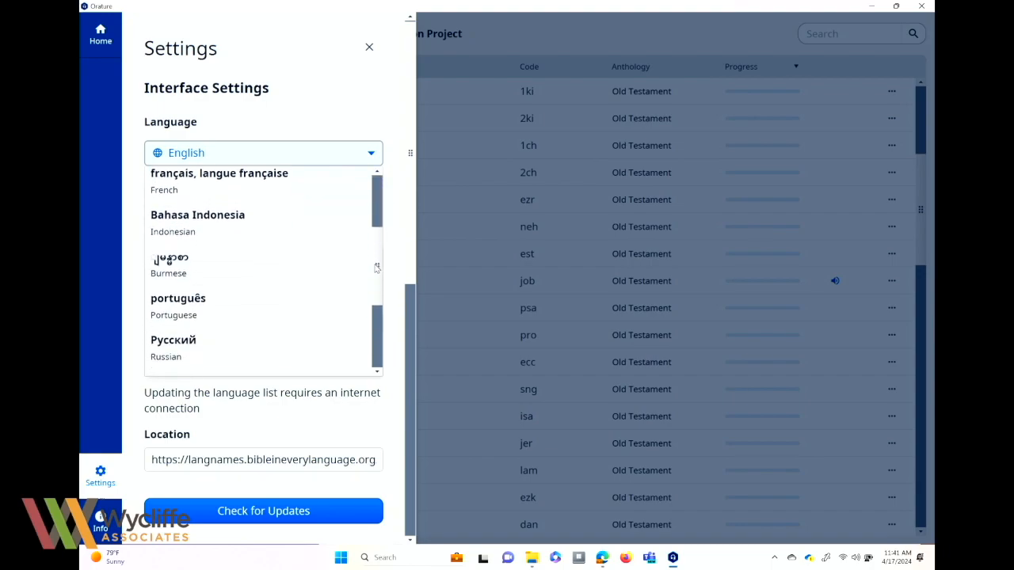
scroll(369, 315, "up", 6)
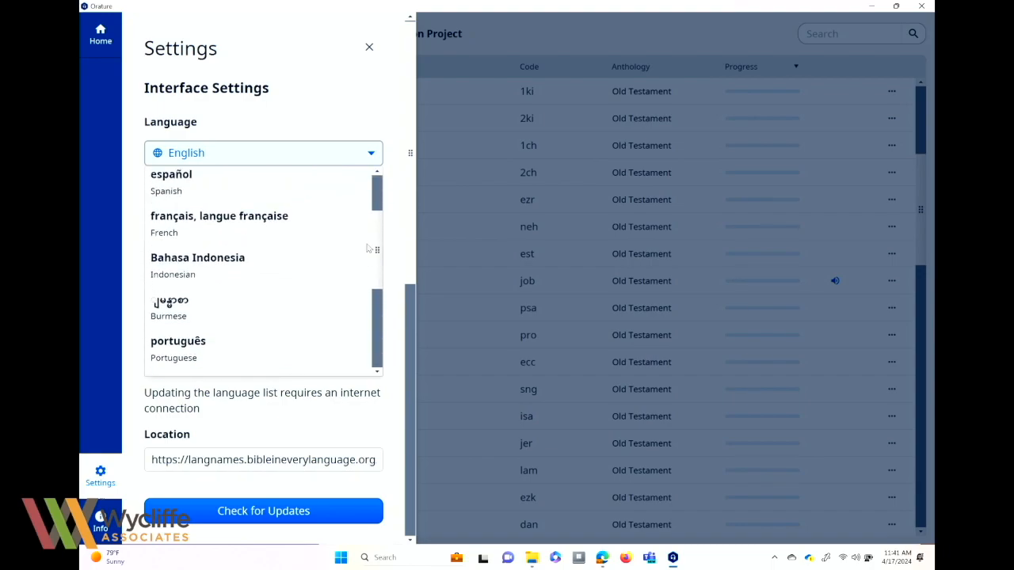
scroll(362, 262, "down", 2)
scroll(362, 285, "down", 4)
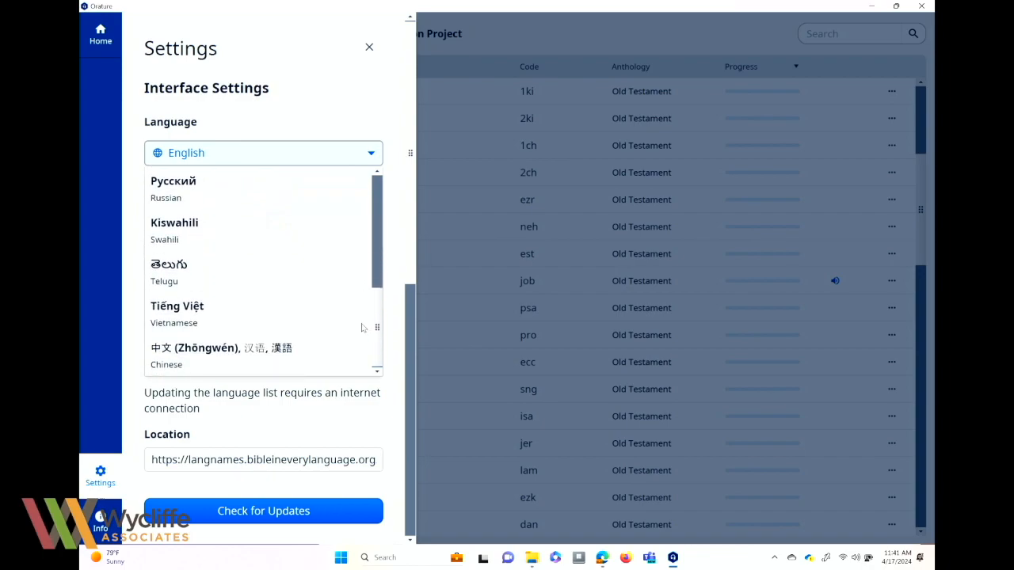
key("Escape")
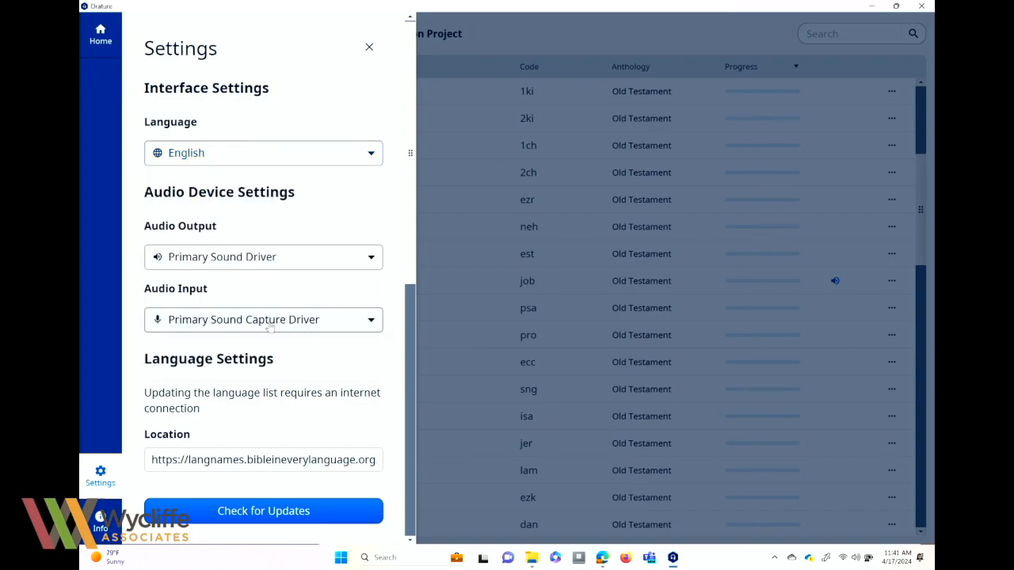
left_click(309, 156)
scroll(375, 233, "up", 4)
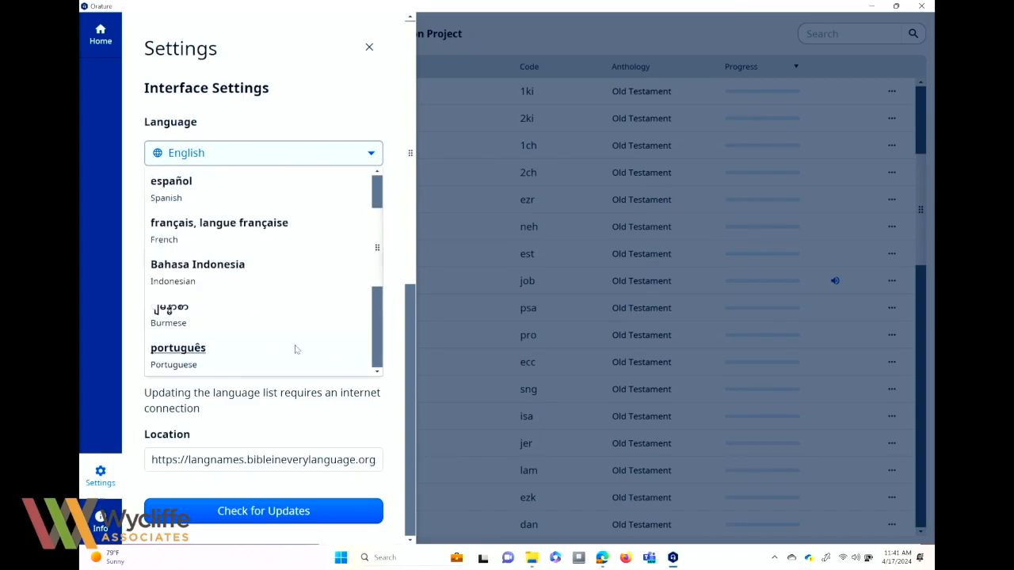
scroll(375, 294, "down", 4)
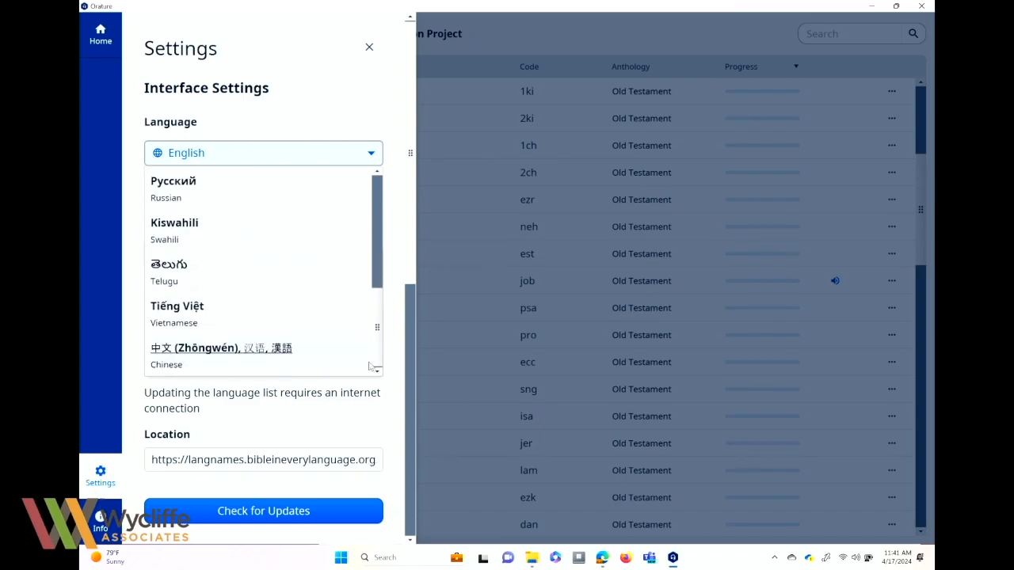
left_click(176, 315)
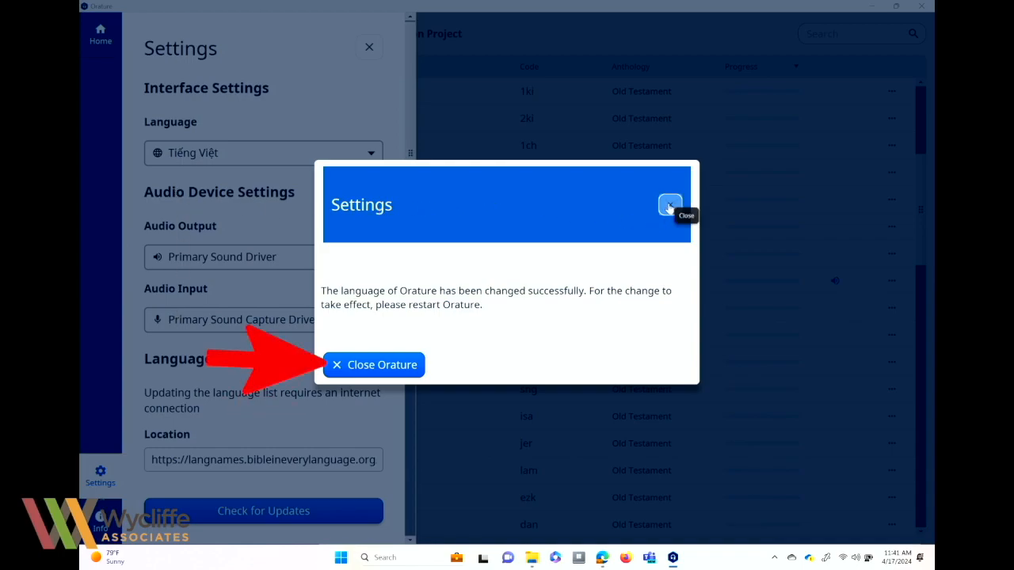
left_click(388, 366)
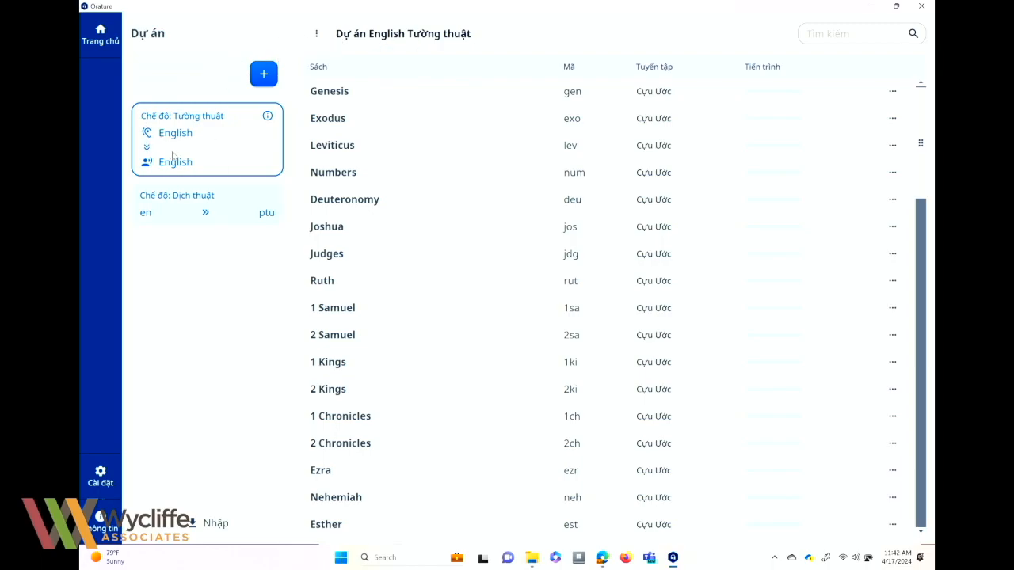
Step: Examine the Vietnamese interface in the English to Bambam project and in the project type choices for a new project
left_click(189, 208)
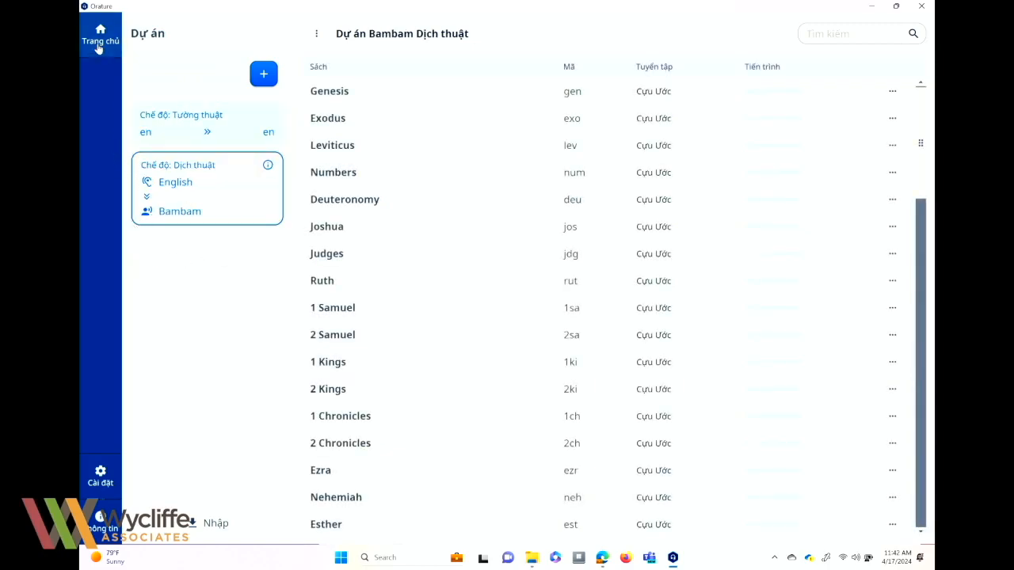
left_click(263, 76)
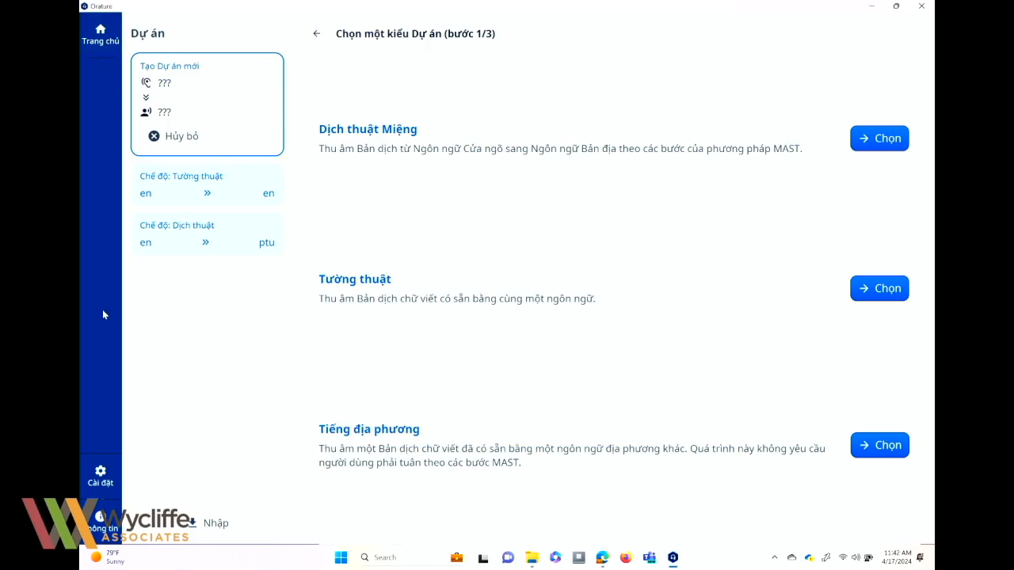
Step: Set the interface language back to English in the settings
left_click(101, 475)
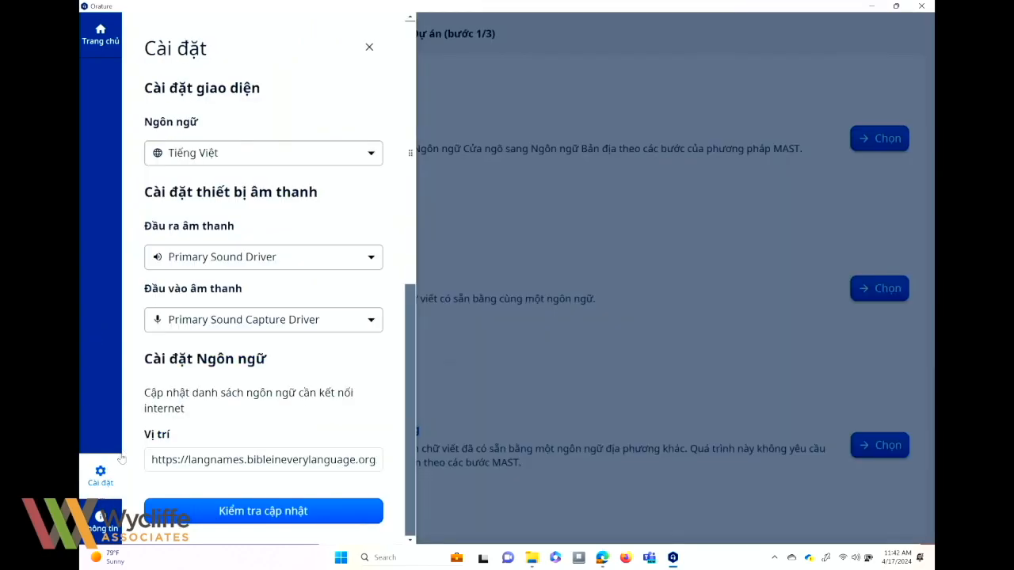
left_click(235, 161)
left_click(183, 225)
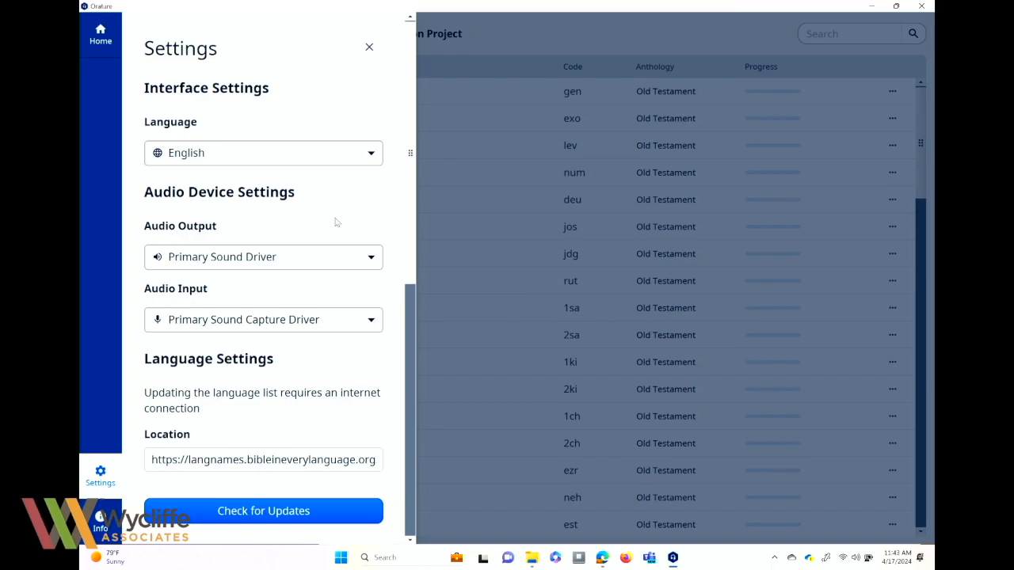
Step: Look at the available audio output and audio input devices in the settings without changing them
left_click(361, 263)
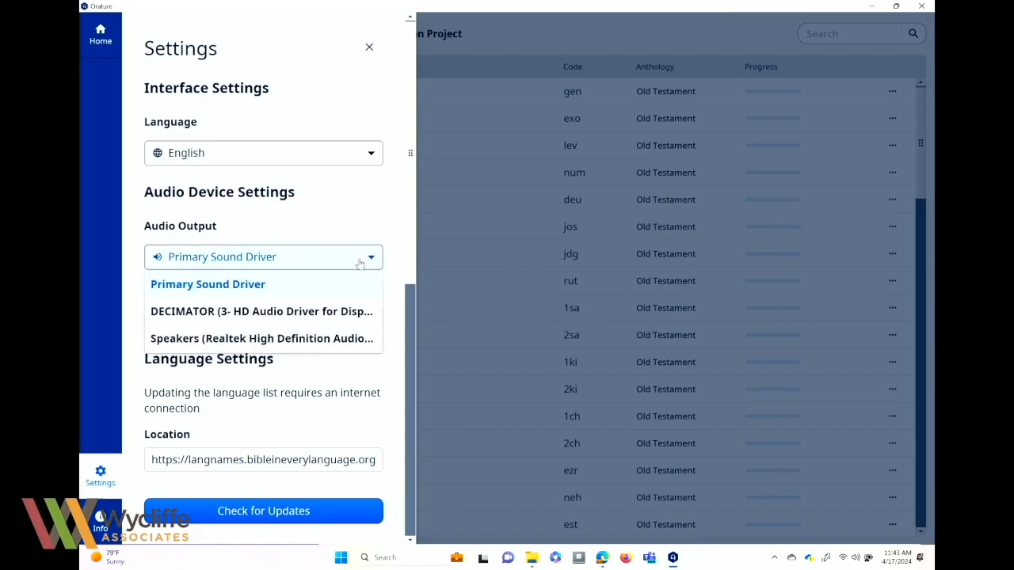
left_click(343, 212)
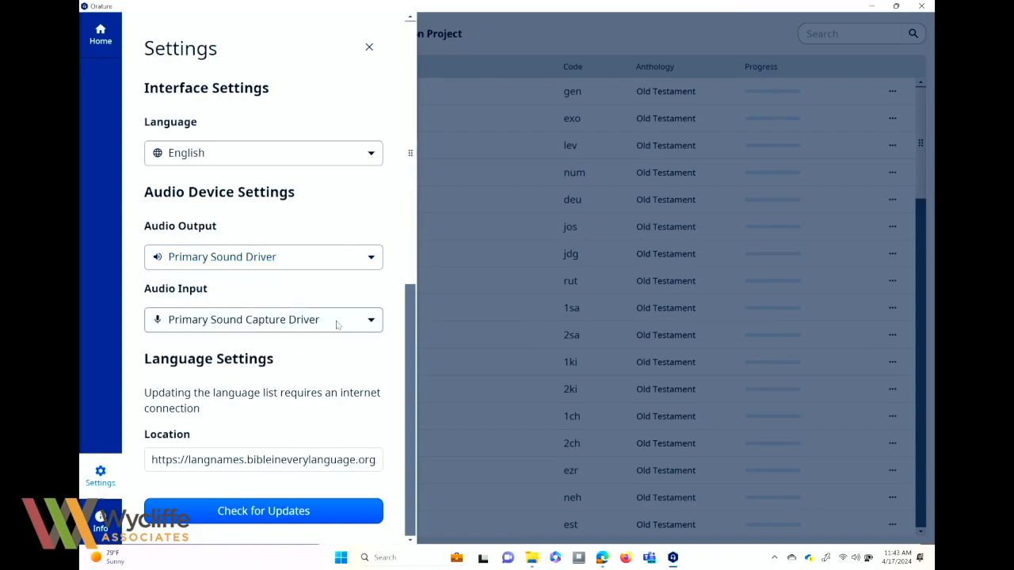
left_click(335, 325)
left_click(359, 214)
Step: Review the Language Settings, Application Settings and Keyboard Shortcuts sections of the settings
scroll(374, 289, "down", 2)
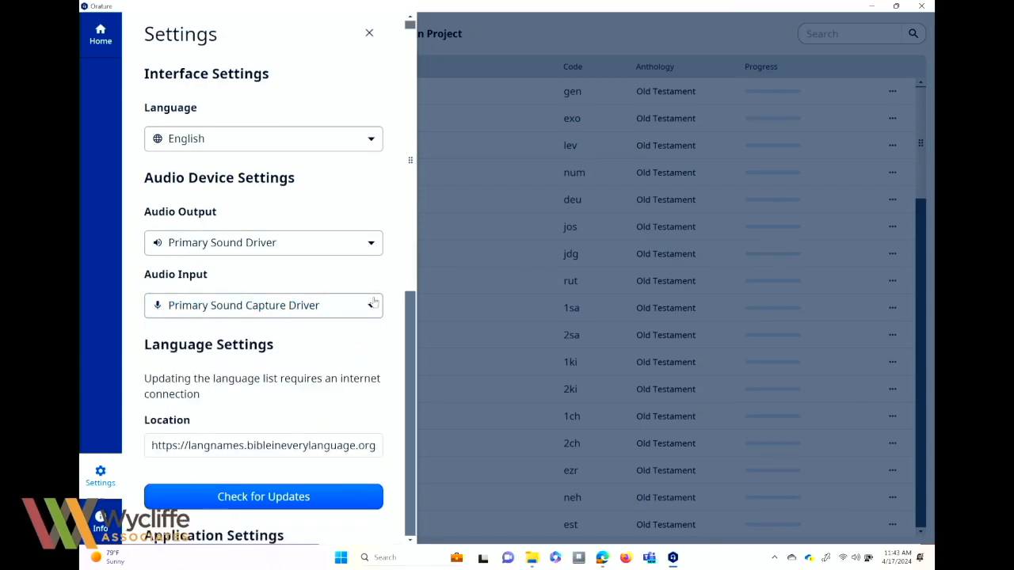
scroll(374, 299, "down", 3)
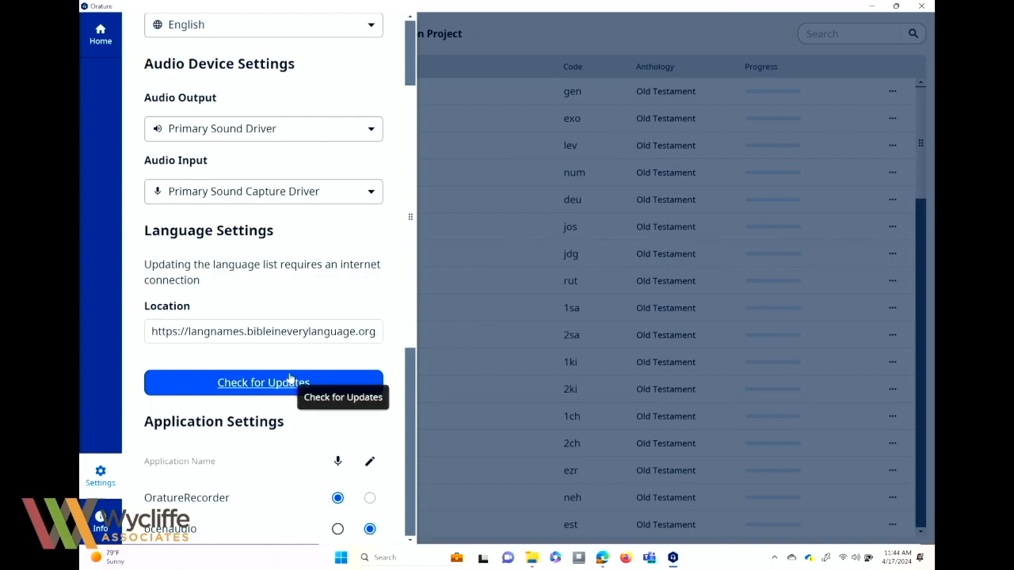
scroll(287, 366, "down", 3)
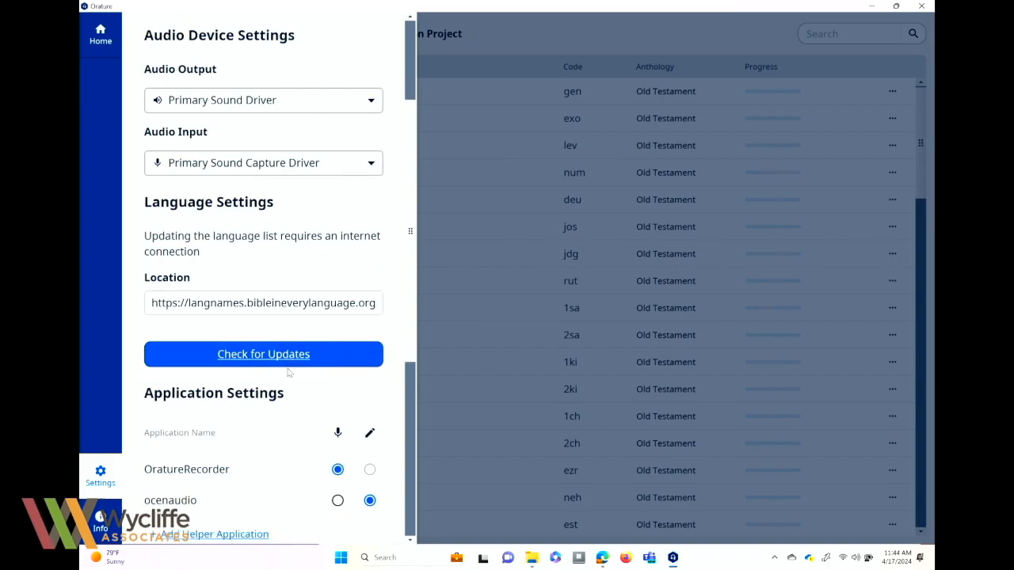
scroll(288, 370, "down", 3)
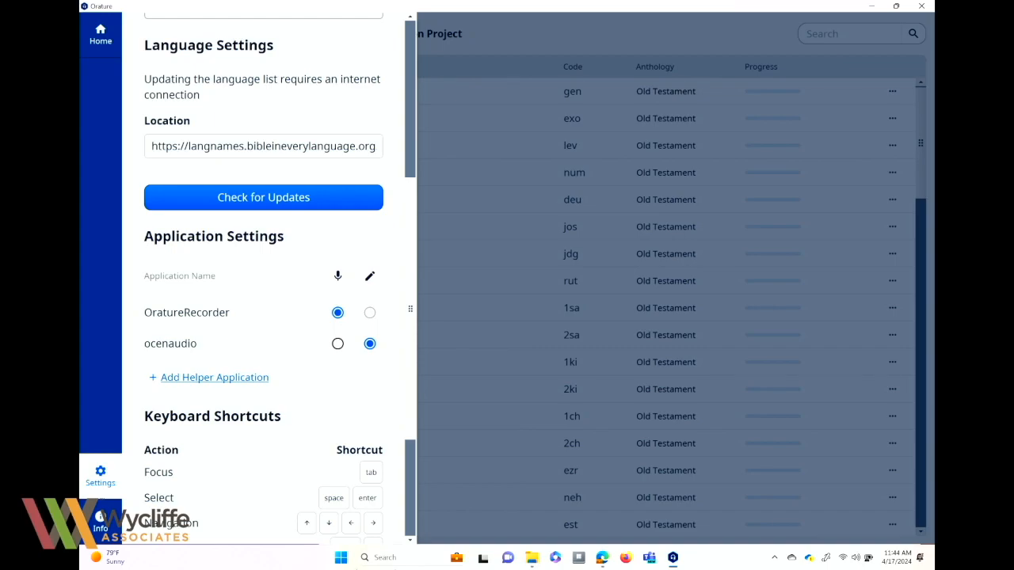
Step: Switch to the browser and review the Orature web page's section on third-party edit and record plugins such as OcenAudio
left_click(602, 558)
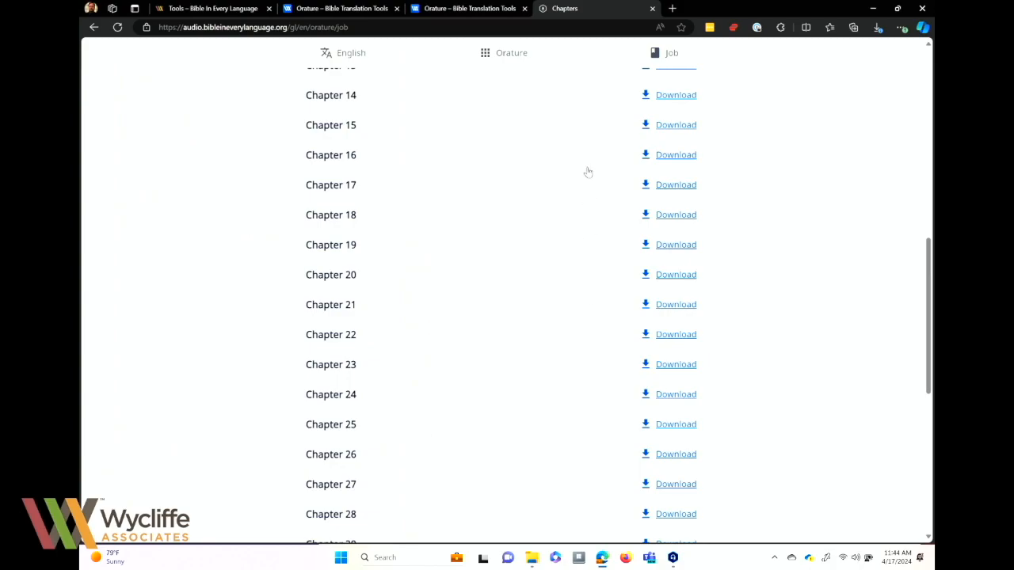
left_click(380, 10)
left_click(467, 8)
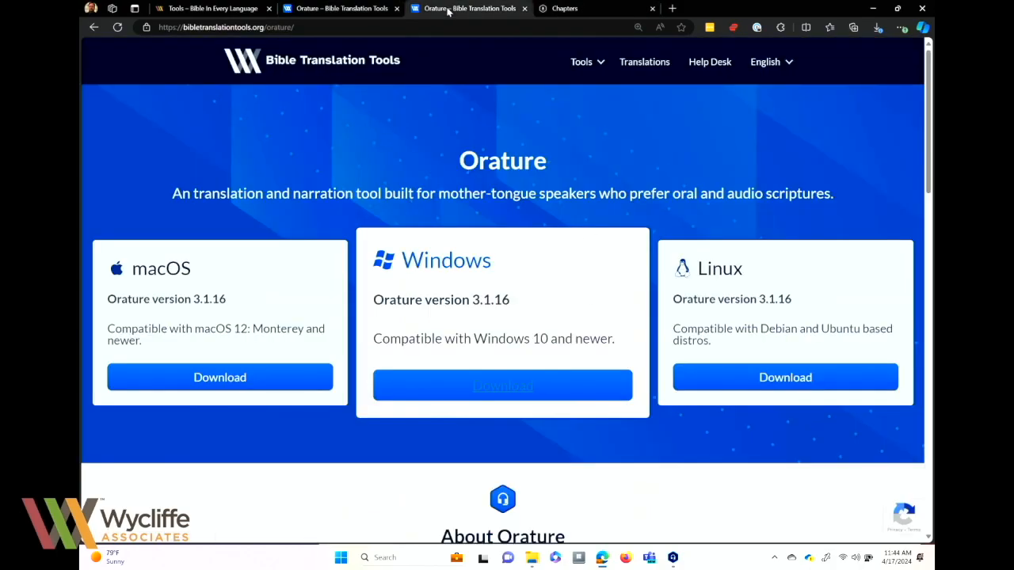
scroll(578, 279, "down", 4)
scroll(578, 276, "down", 10)
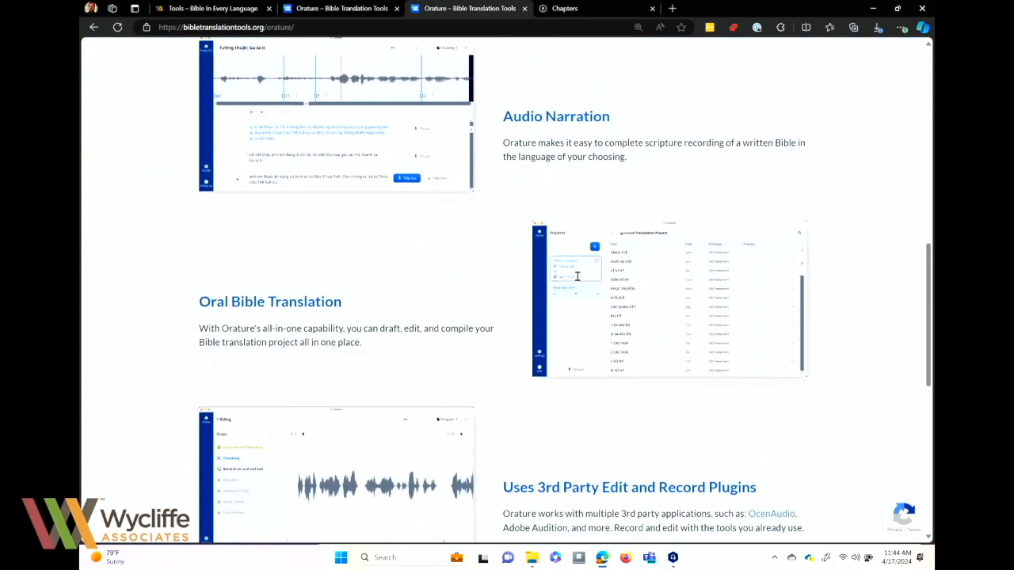
scroll(578, 276, "up", 2)
scroll(578, 277, "up", 2)
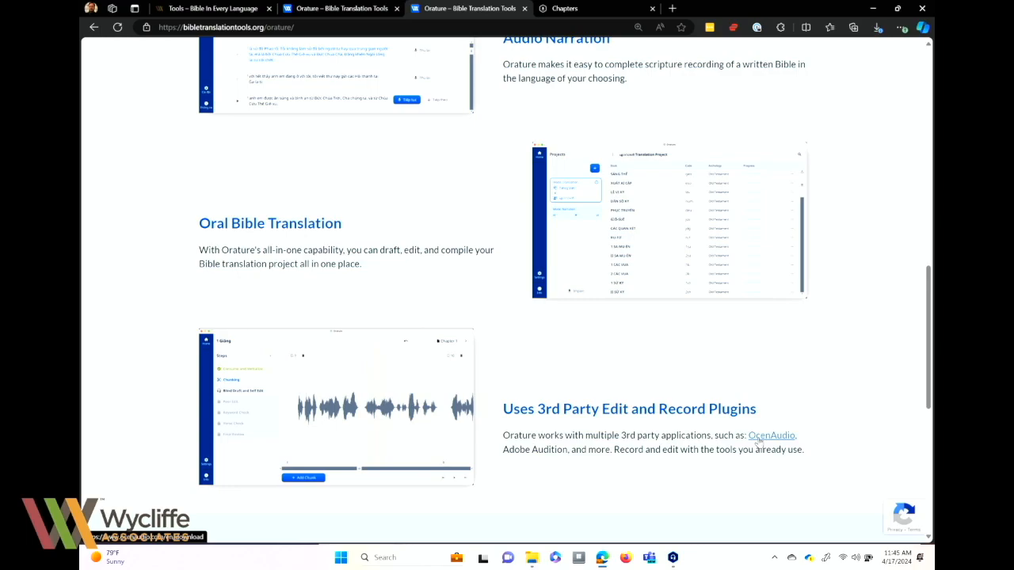
Step: Return to Orature and view the Add Helper Application form without adding an application
left_click(673, 557)
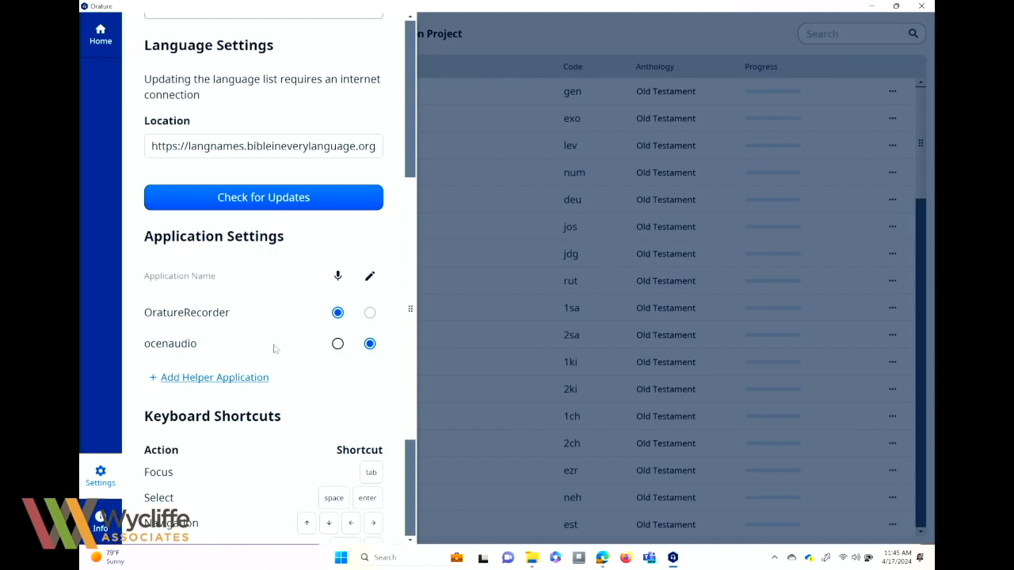
left_click(246, 379)
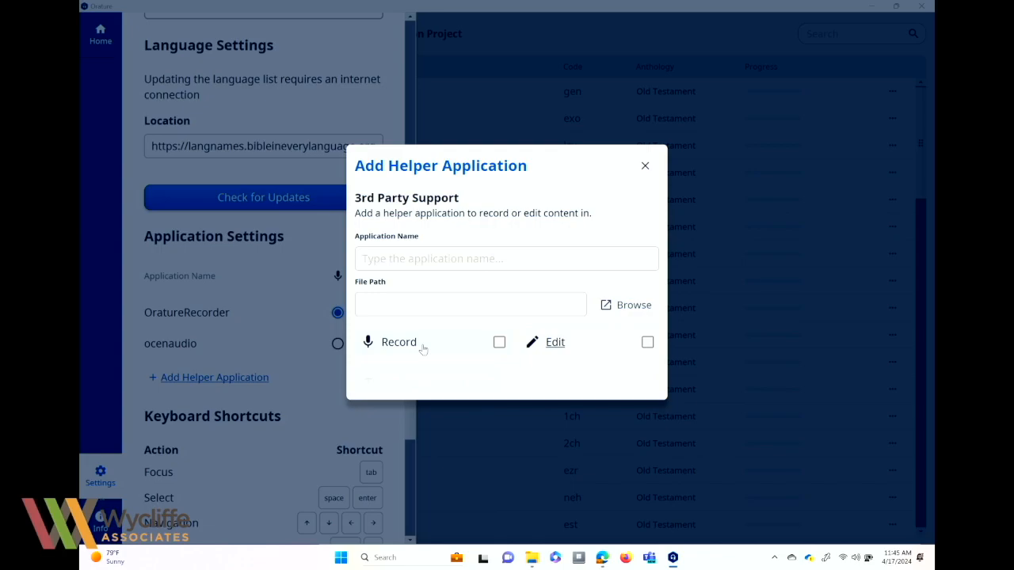
left_click(645, 166)
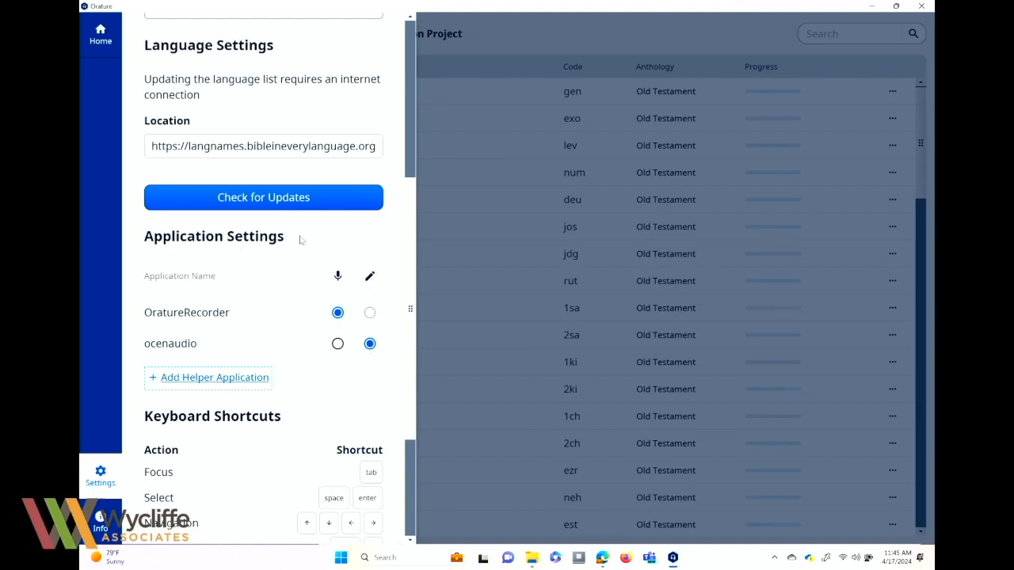
Step: Look through the list of keyboard shortcuts in the settings and close the settings
scroll(320, 244, "down", 5)
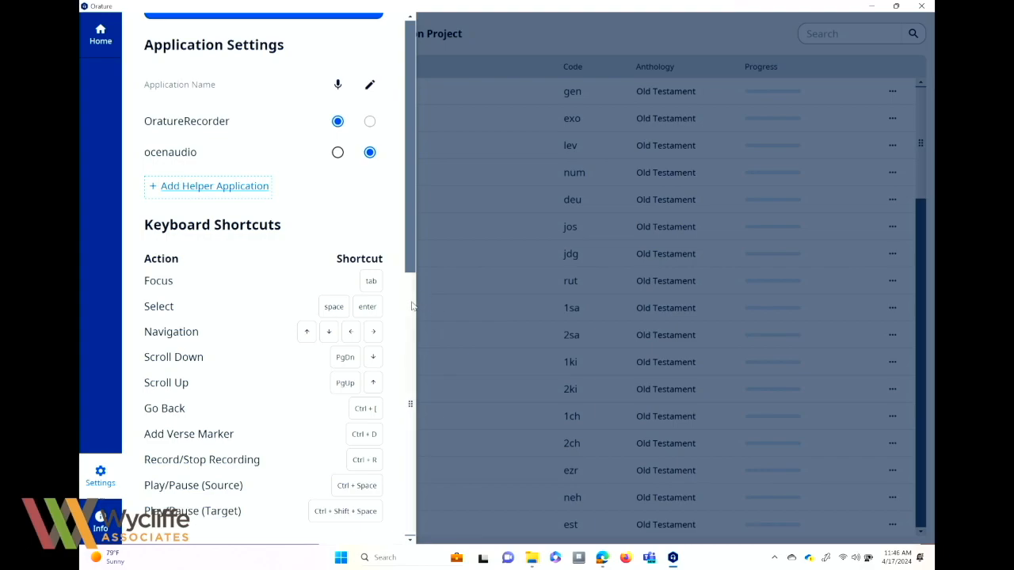
left_click_drag(412, 302, 398, 48)
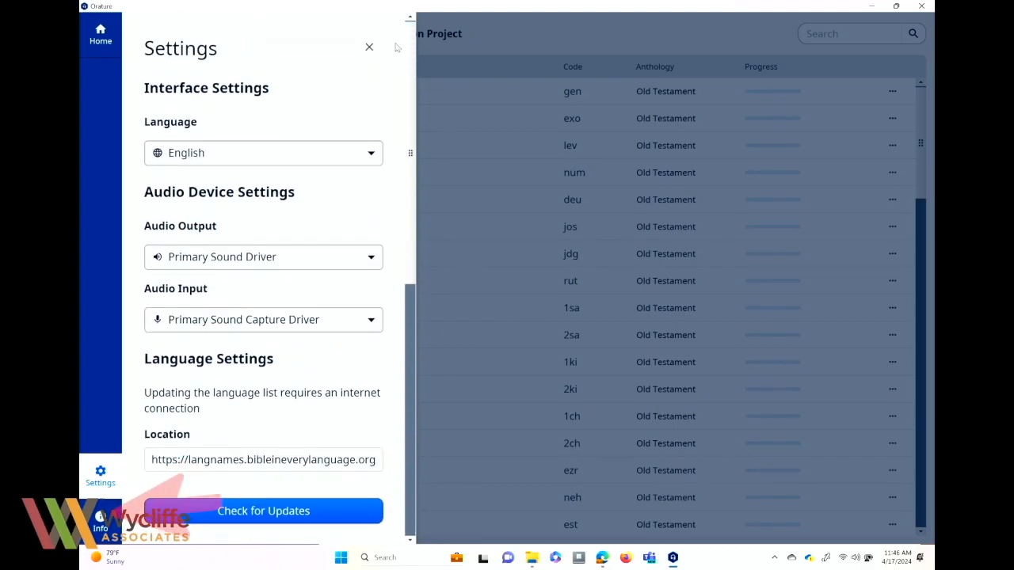
left_click(369, 47)
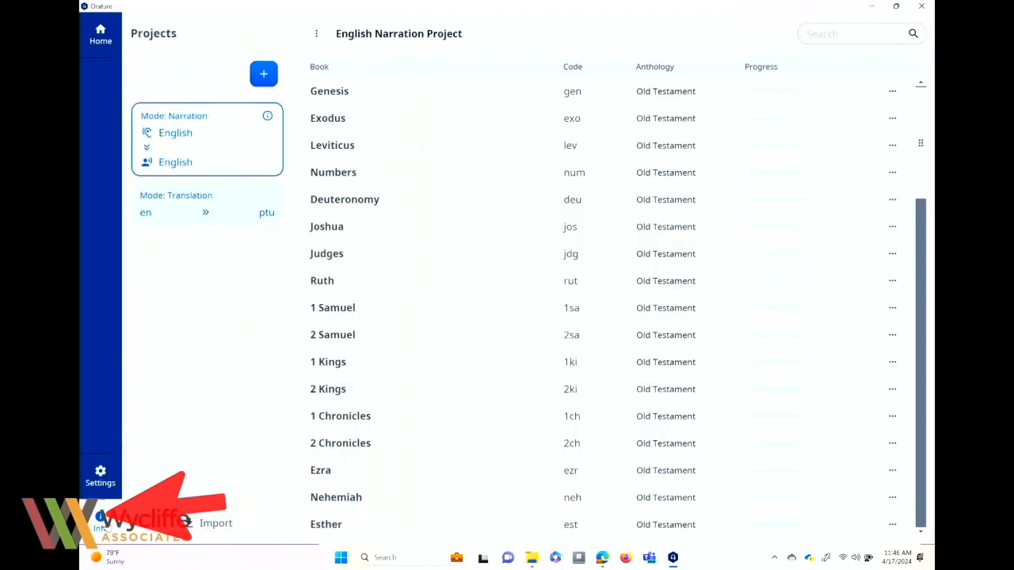
Step: Open the application information and look at the version, update check and application log options
left_click(101, 519)
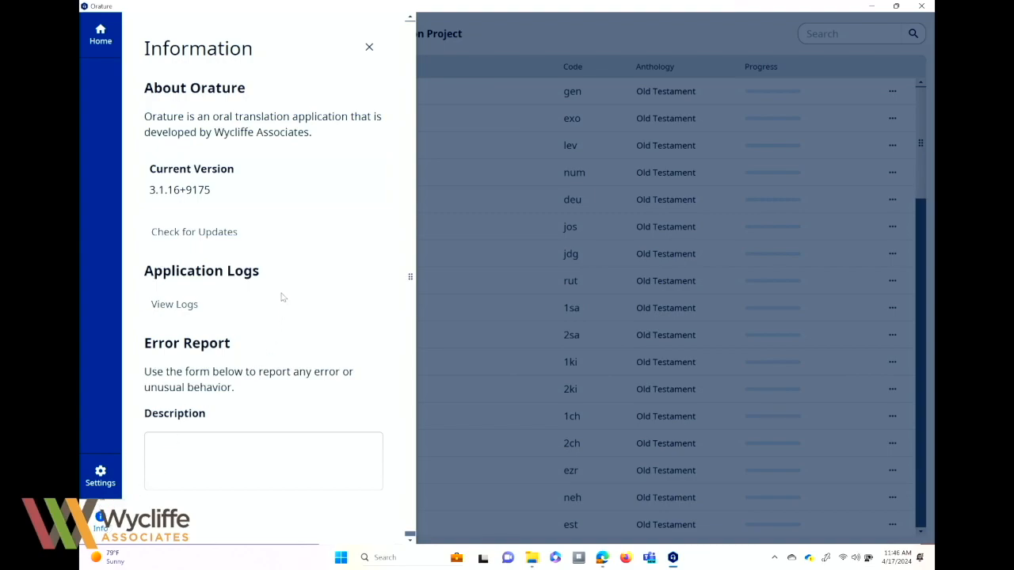
left_click(221, 237)
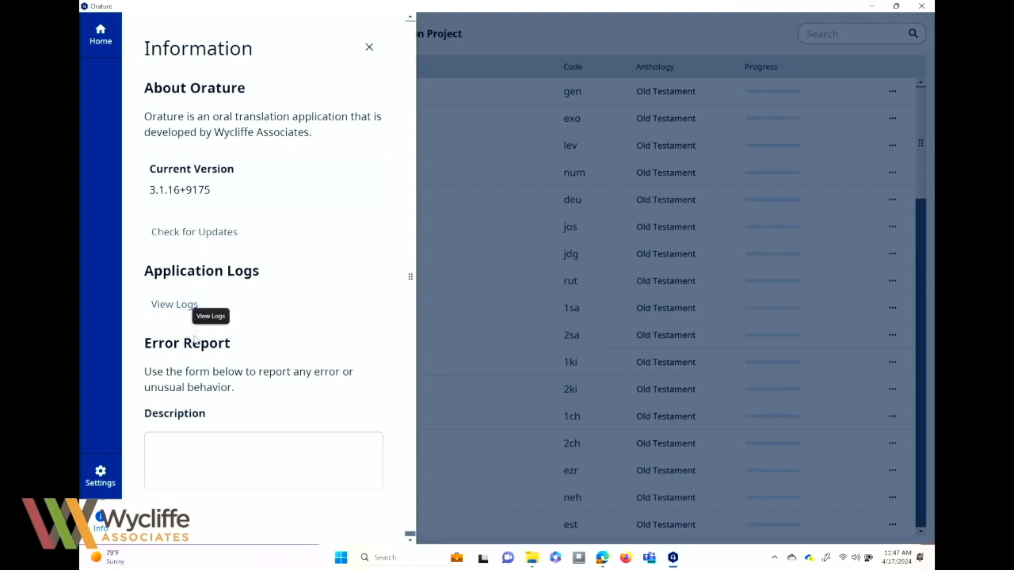
Step: Draft the error report description "Crashed when doing something really weird", clear it unsent and close the application information
left_click(204, 443)
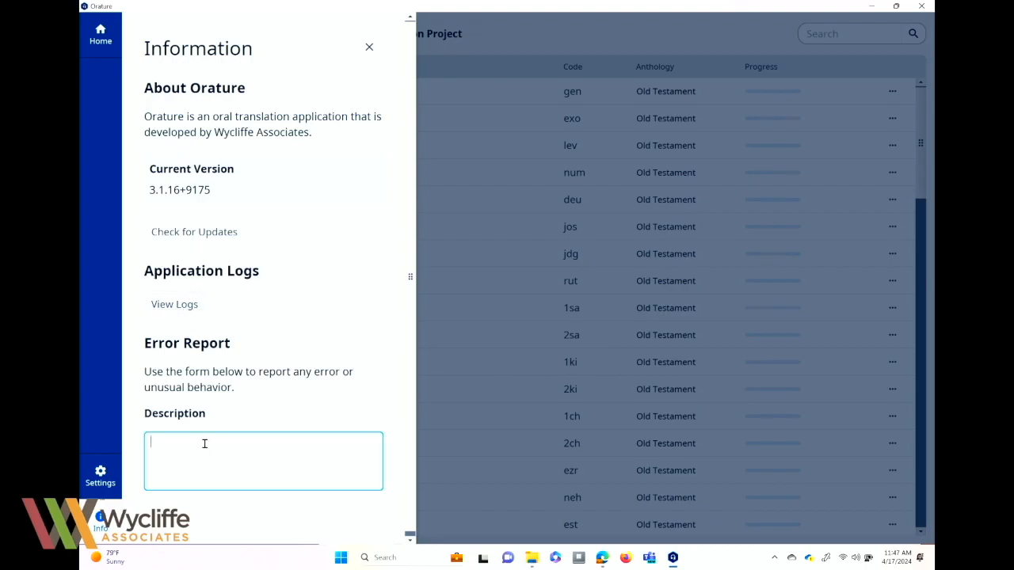
type("Crashed when doing something really weird")
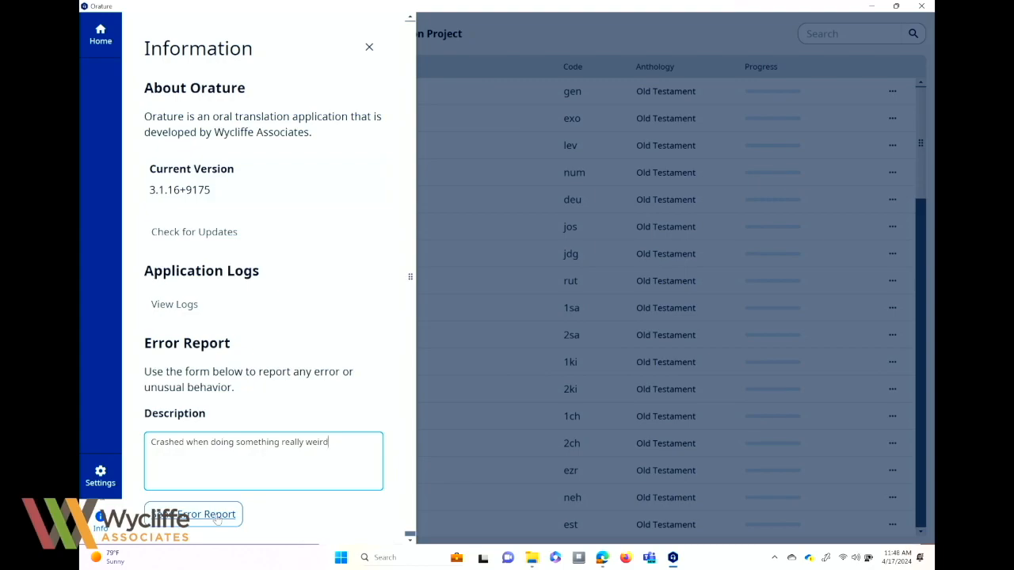
left_click_drag(344, 443, 149, 443)
key("BackSpace")
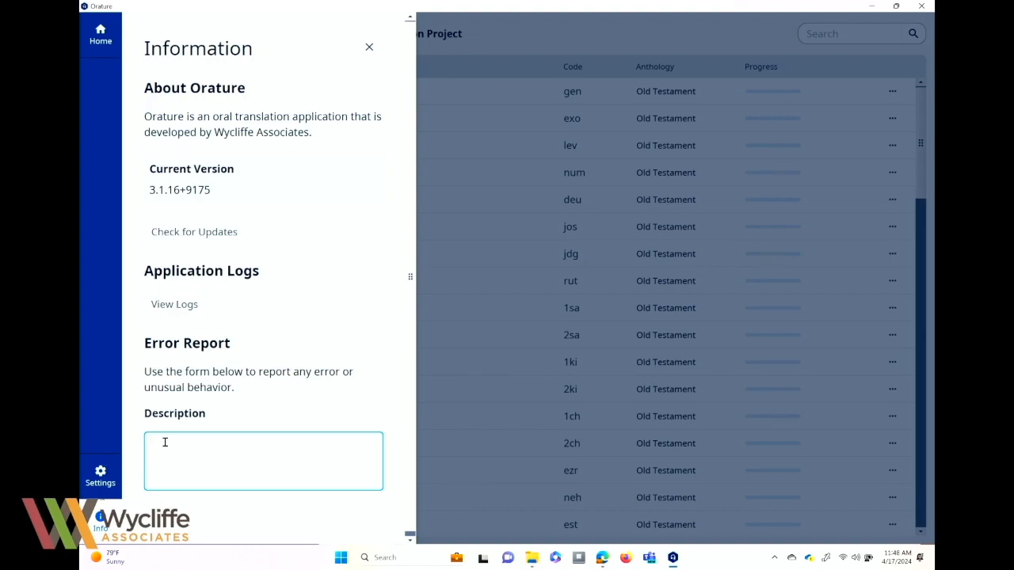
key("Escape")
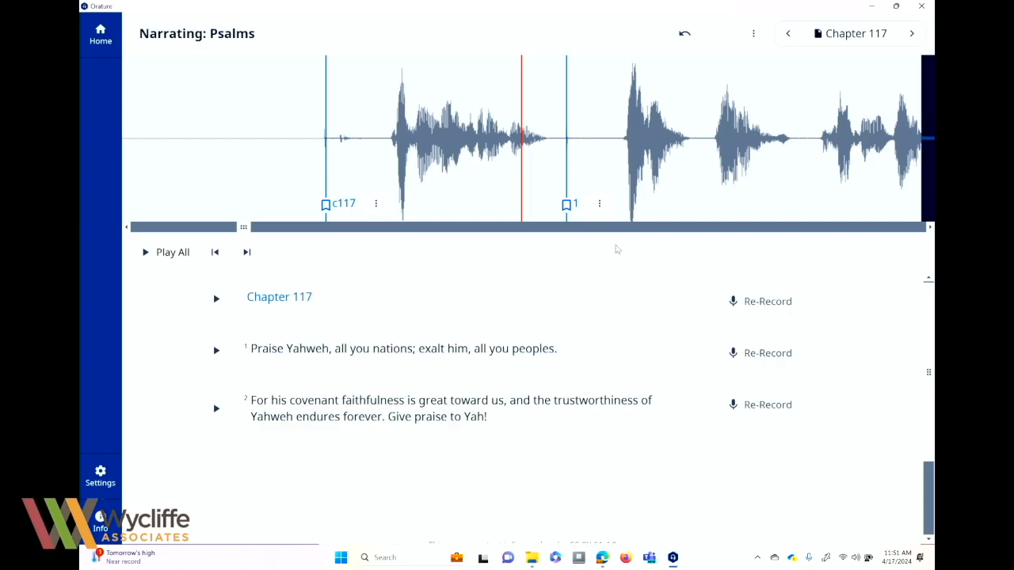
Step: View the options of the c117 marker in the Psalms narration and open chapter 117 in the external editor ocenaudio
left_click(376, 205)
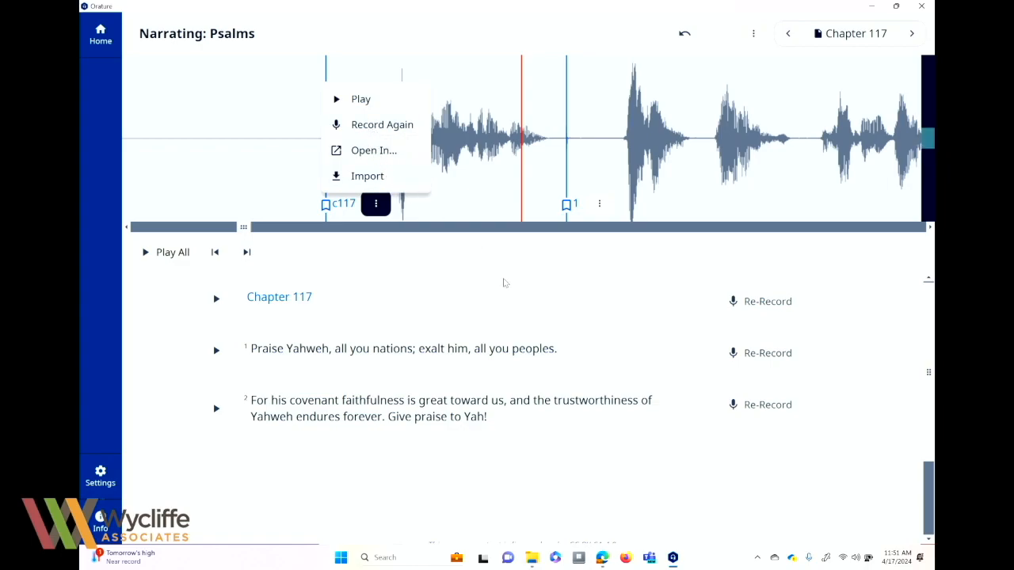
left_click(494, 300)
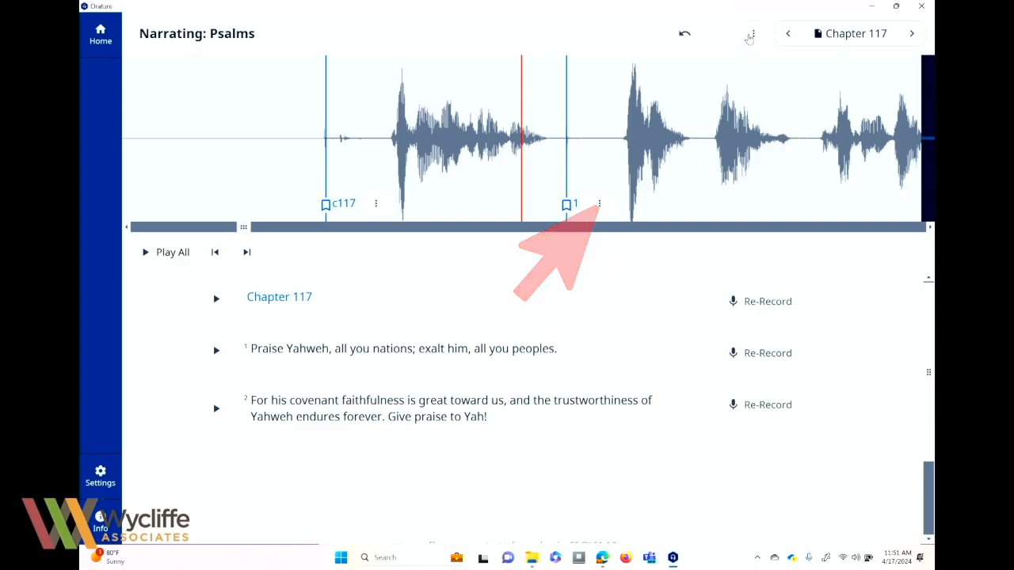
left_click(750, 35)
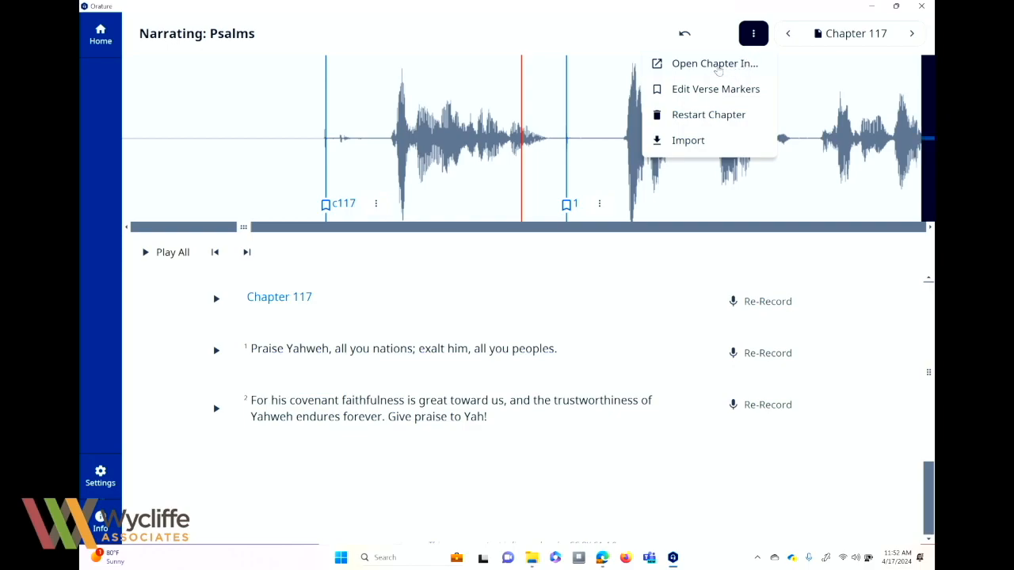
left_click(715, 64)
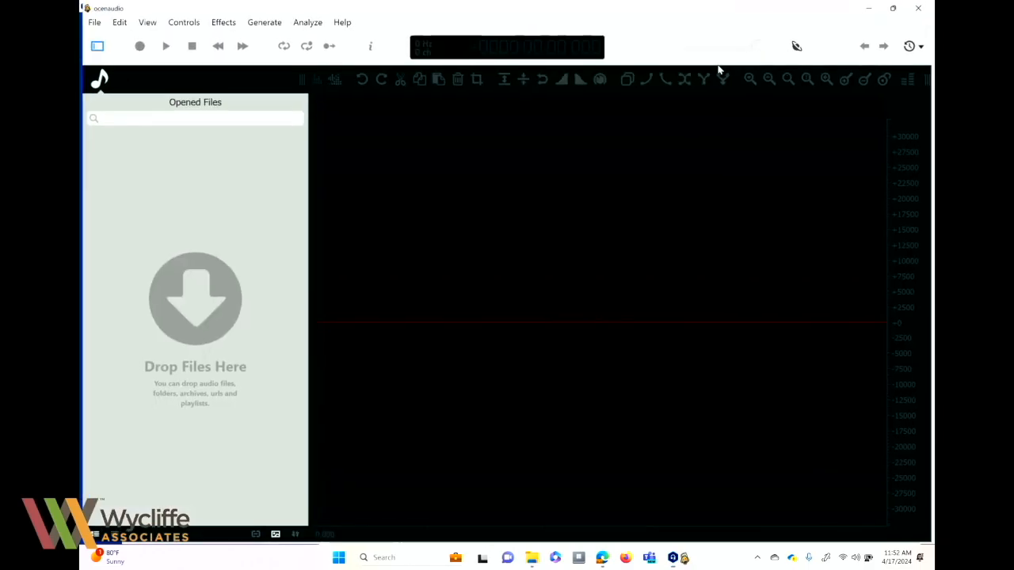
Step: Move the ocenaudio window aside to reveal the Psalms 117 source text behind it, and maximize the window
left_click_drag(653, 7, 566, 162)
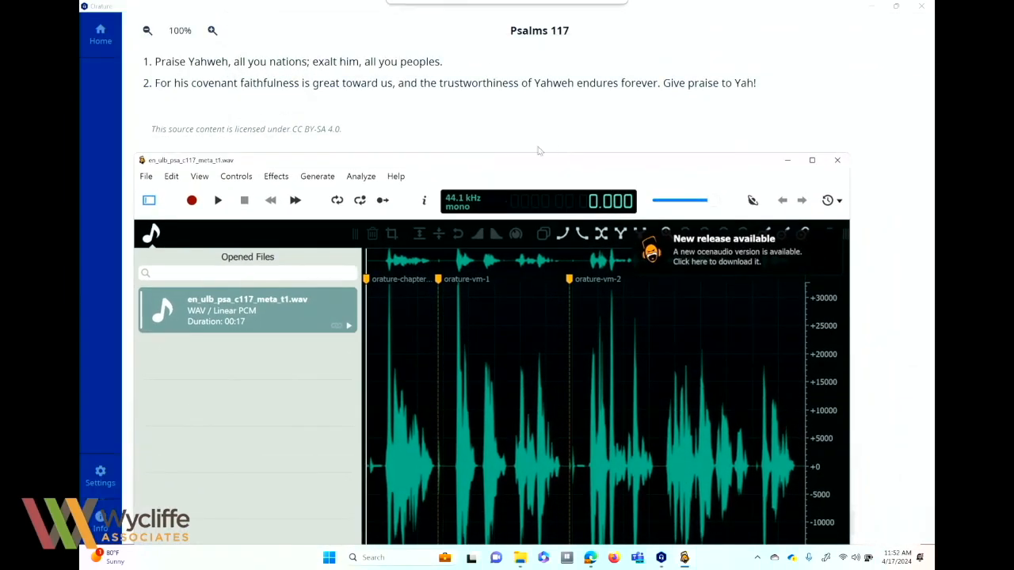
left_click_drag(474, 162, 707, 215)
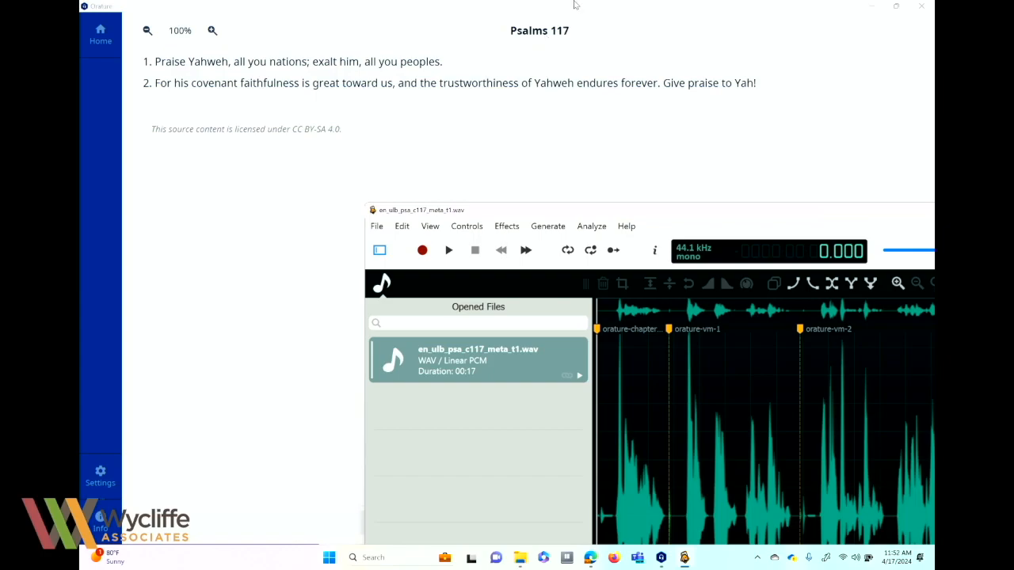
left_click_drag(583, 215, 336, 26)
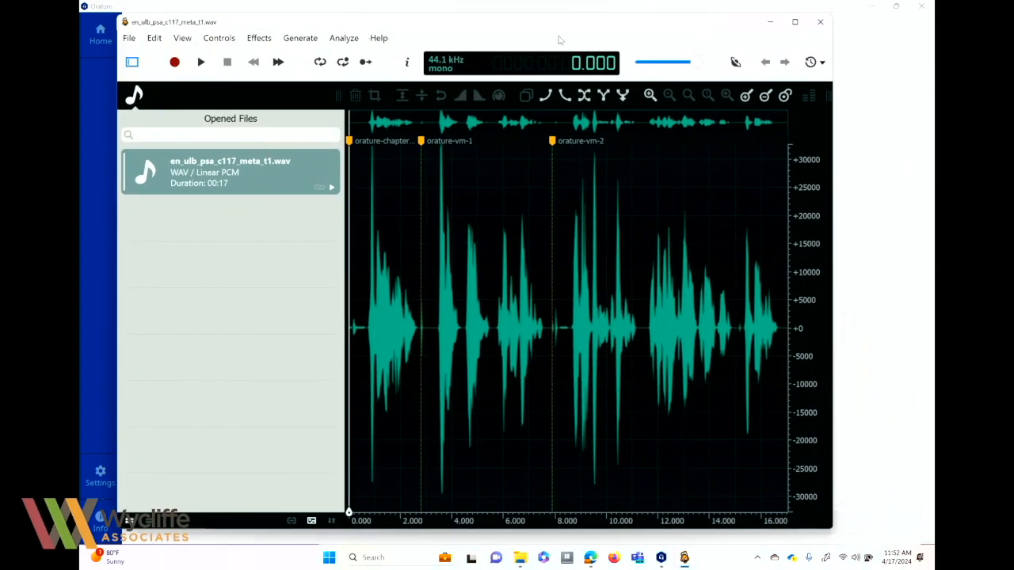
left_click(793, 26)
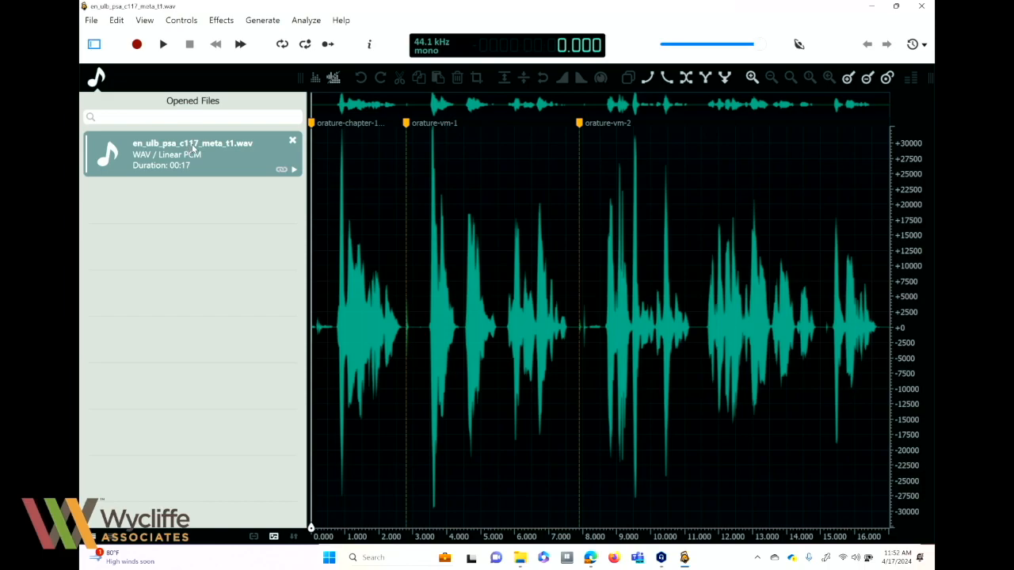
Step: Examine the Psalms 117 waveform and its verse markers at different zoom levels and positions along the recording
mouse_move(195, 148)
scroll(660, 292, "up", 1)
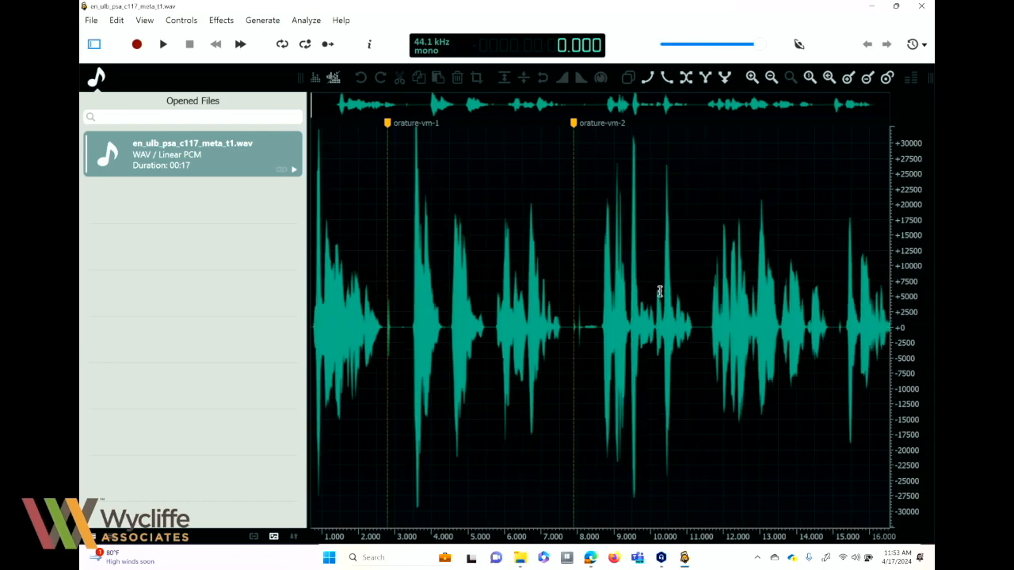
scroll(659, 291, "up", 2)
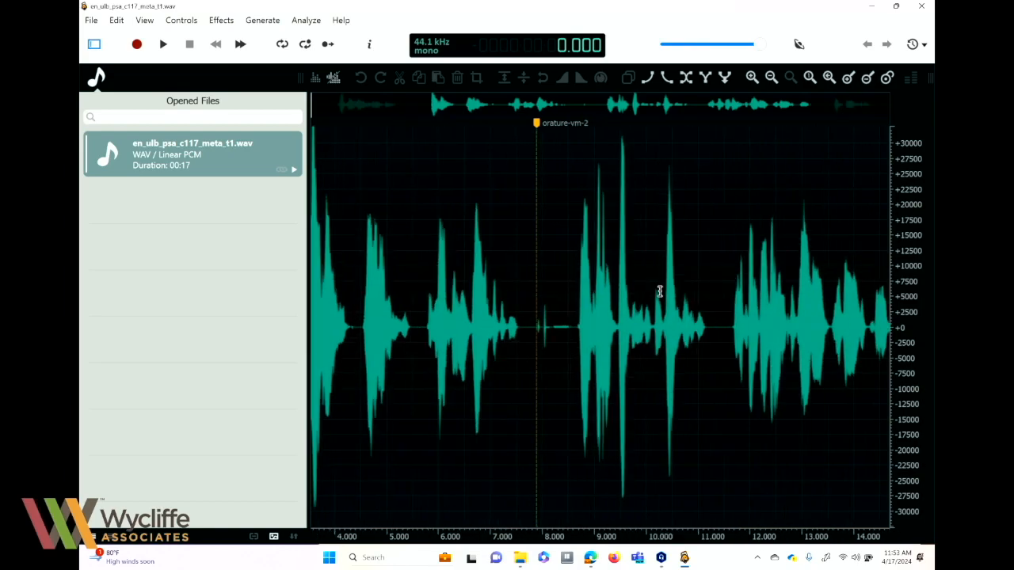
scroll(659, 292, "up", 3)
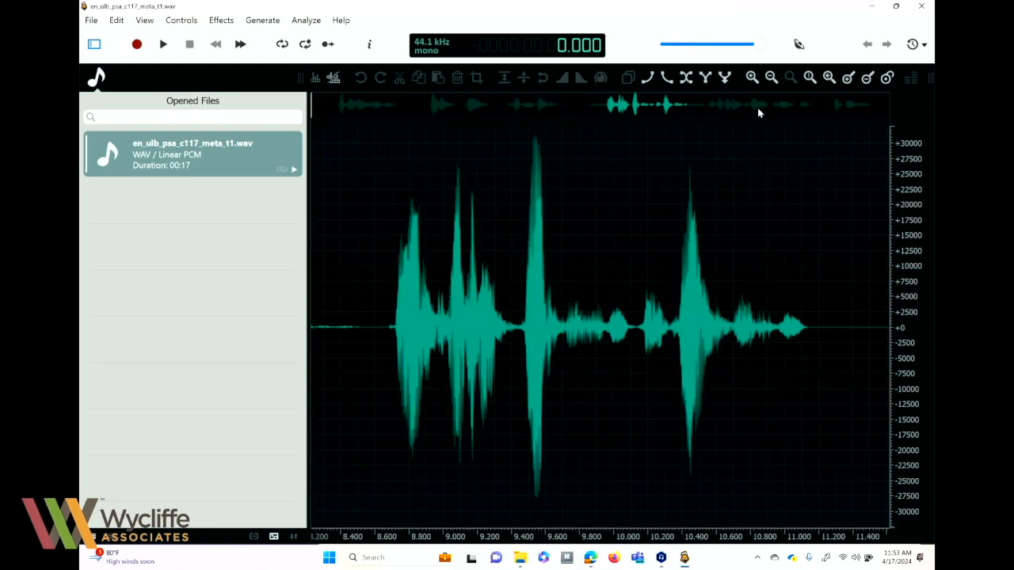
left_click(770, 77)
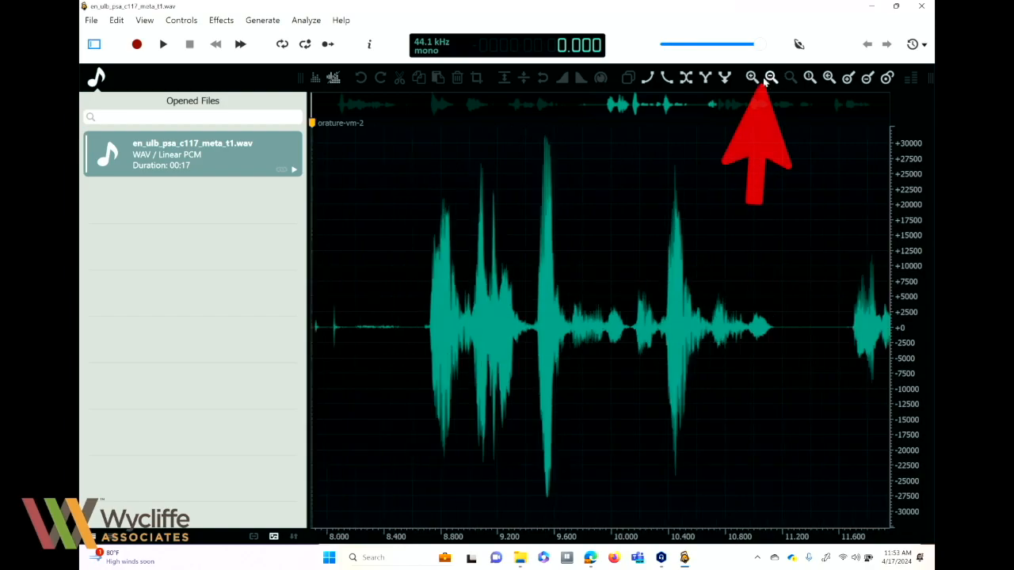
left_click(752, 79)
left_click(770, 77)
left_click(752, 77)
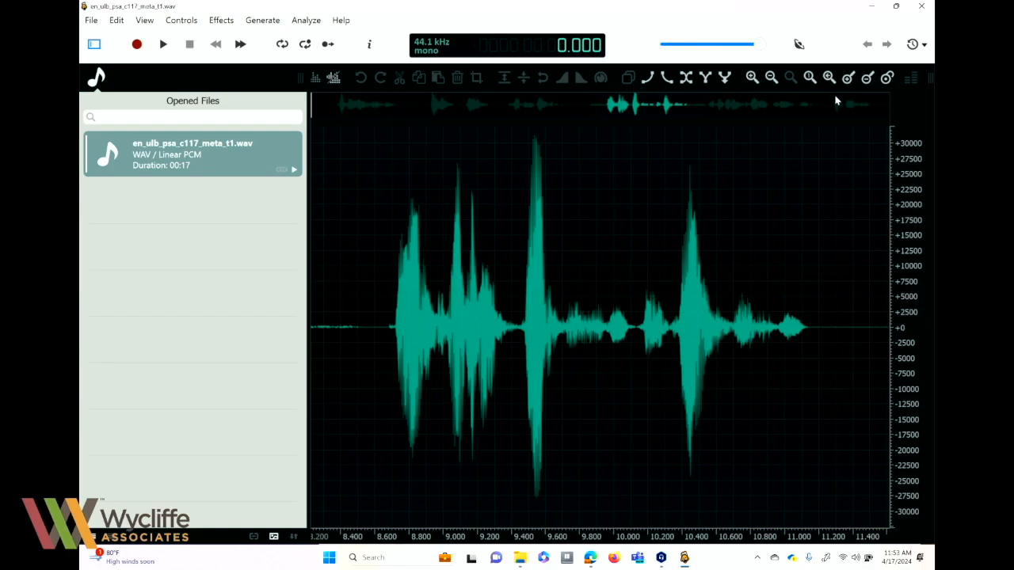
left_click(742, 106)
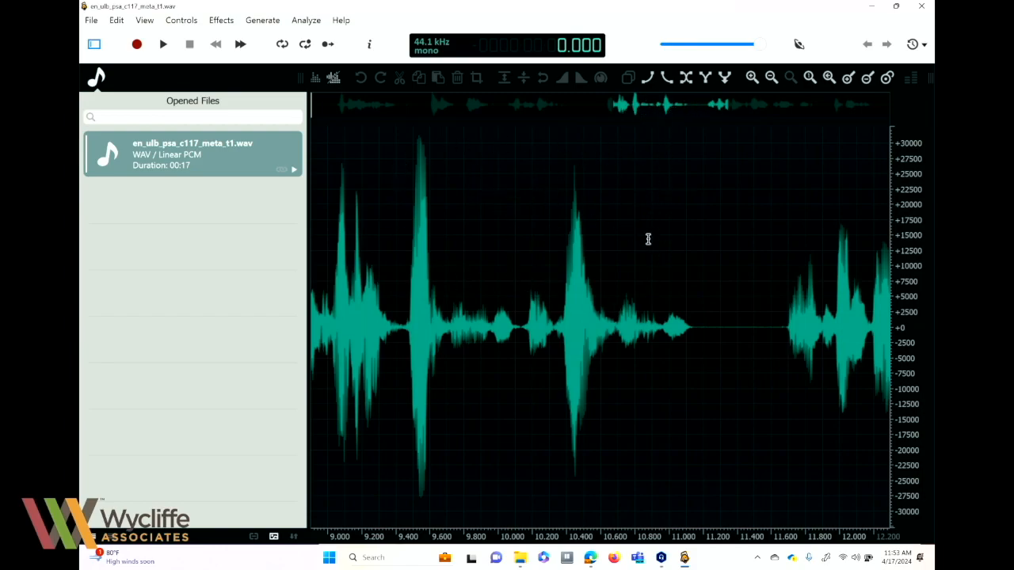
scroll(652, 245, "up", 3)
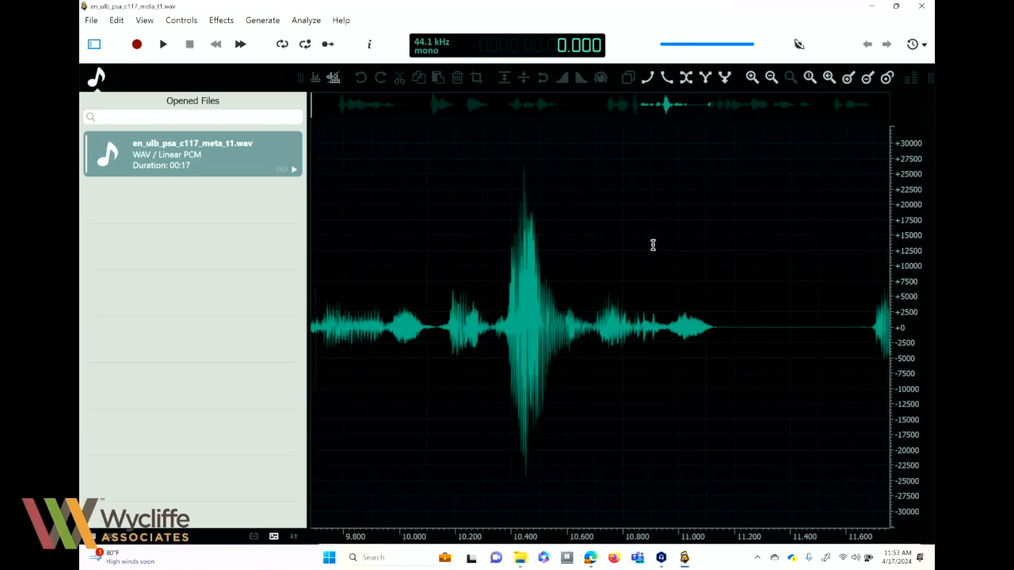
scroll(652, 244, "down", 3)
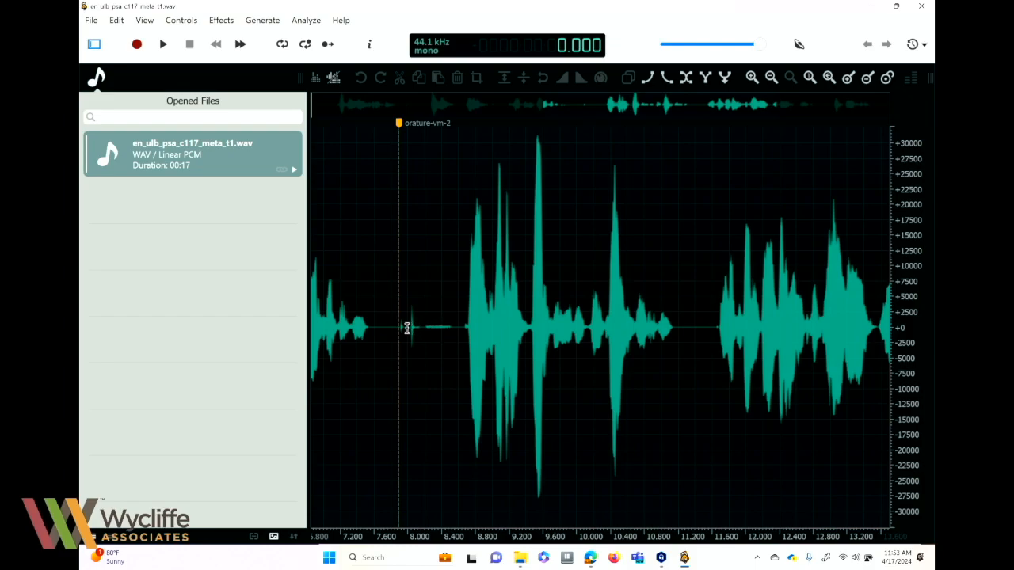
Step: Select the small noise just after the orature-vm-2 marker, from about 7.94 to 8.31 seconds, and play the selection
mouse_move(442, 305)
left_mouse_down()
mouse_move(459, 308)
mouse_move(401, 312)
mouse_move(435, 315)
left_mouse_up()
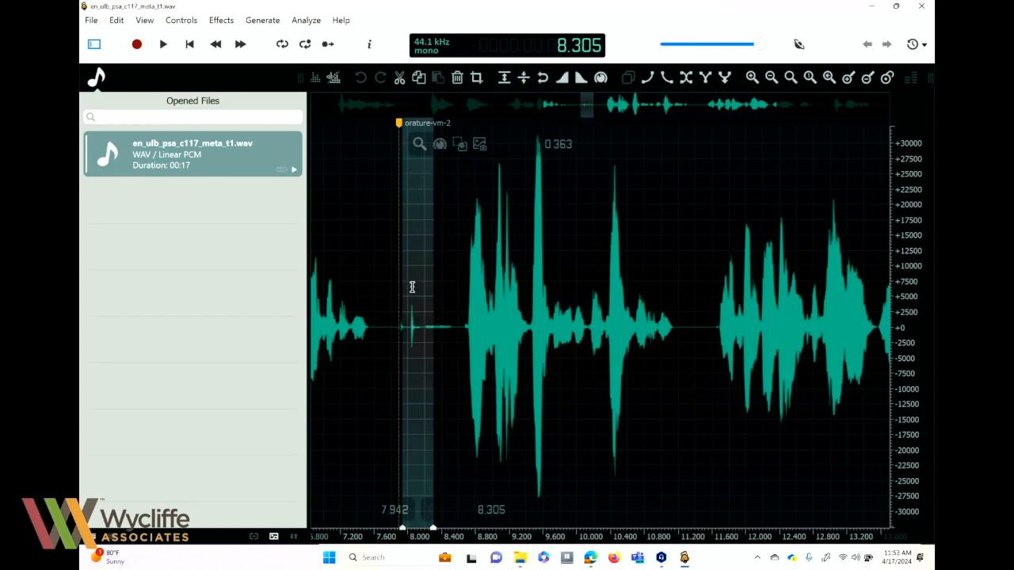
left_click(164, 45)
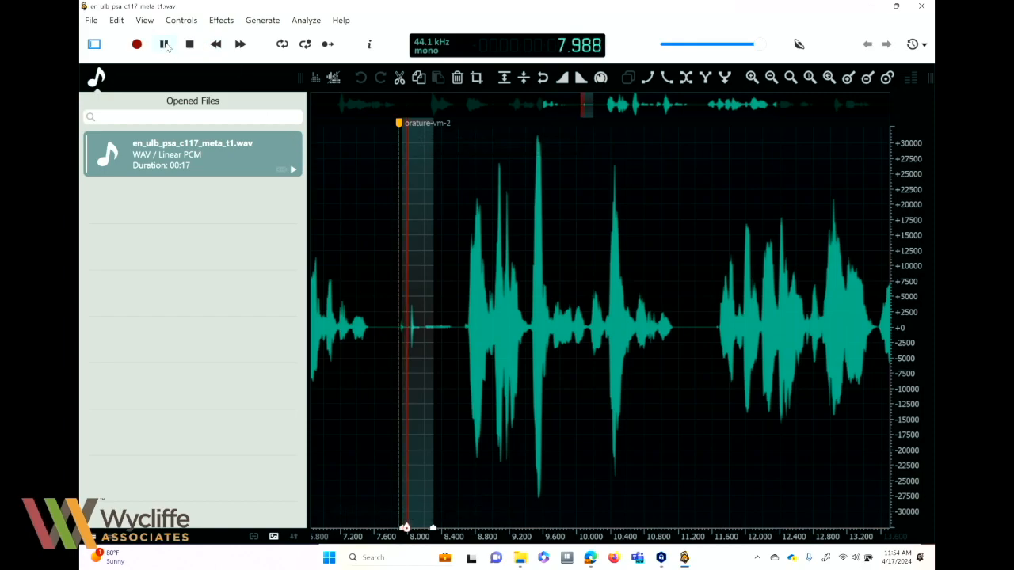
left_click(166, 47)
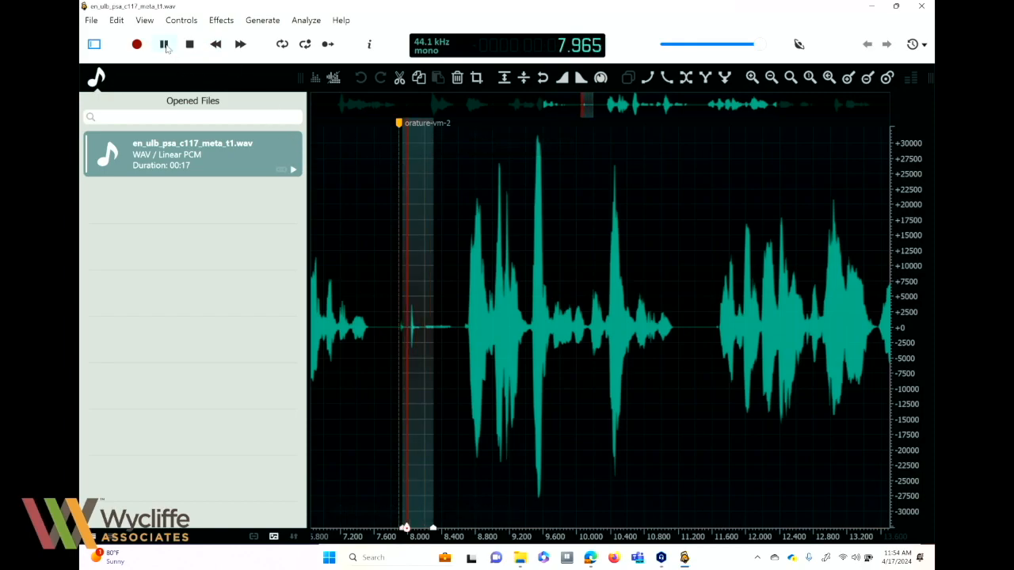
Step: Play the recording from about 7.96 seconds, just after the orature-vm-2 marker, and pause after about three seconds of audio
left_click(453, 289)
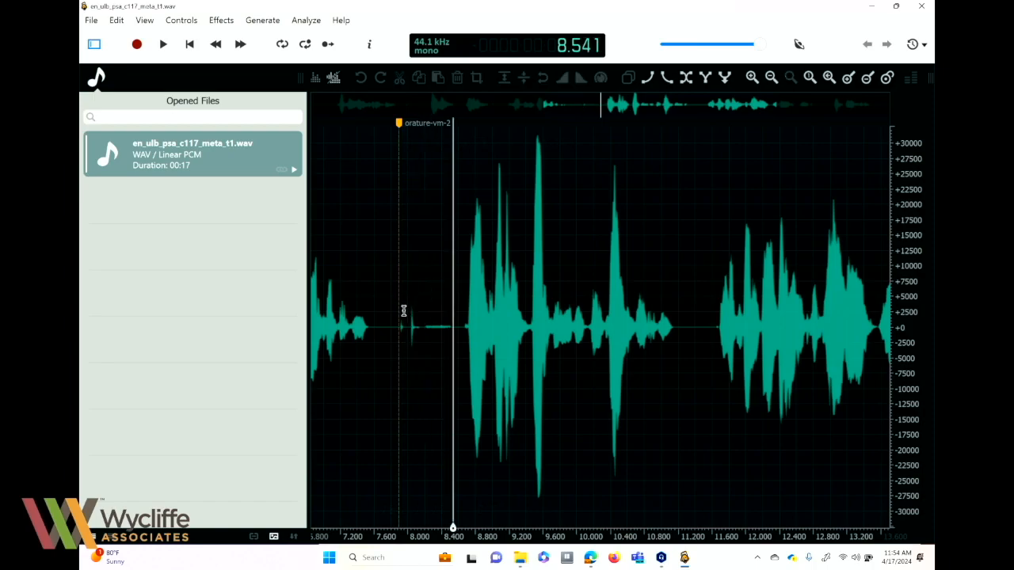
left_click(403, 314)
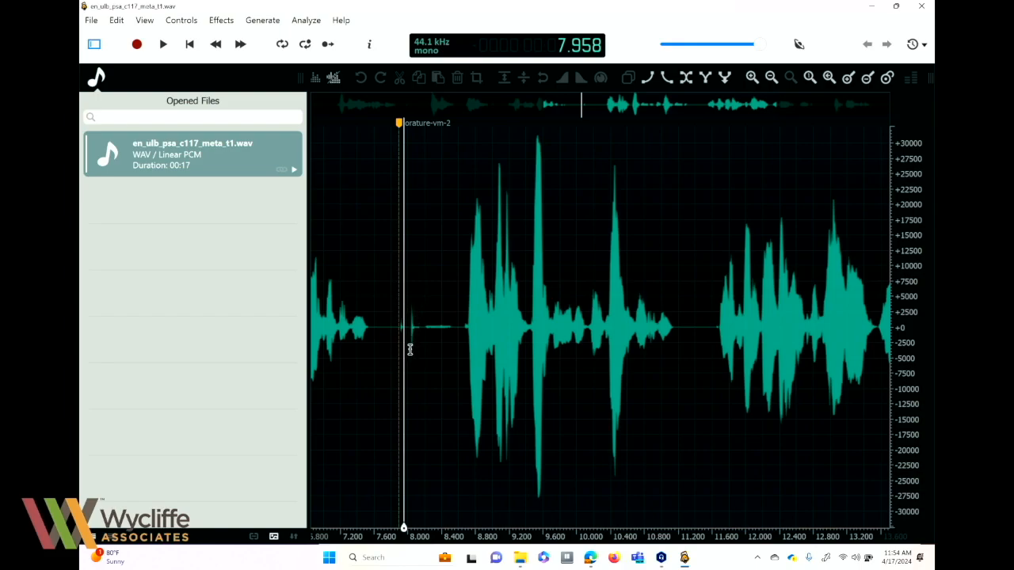
left_click(163, 44)
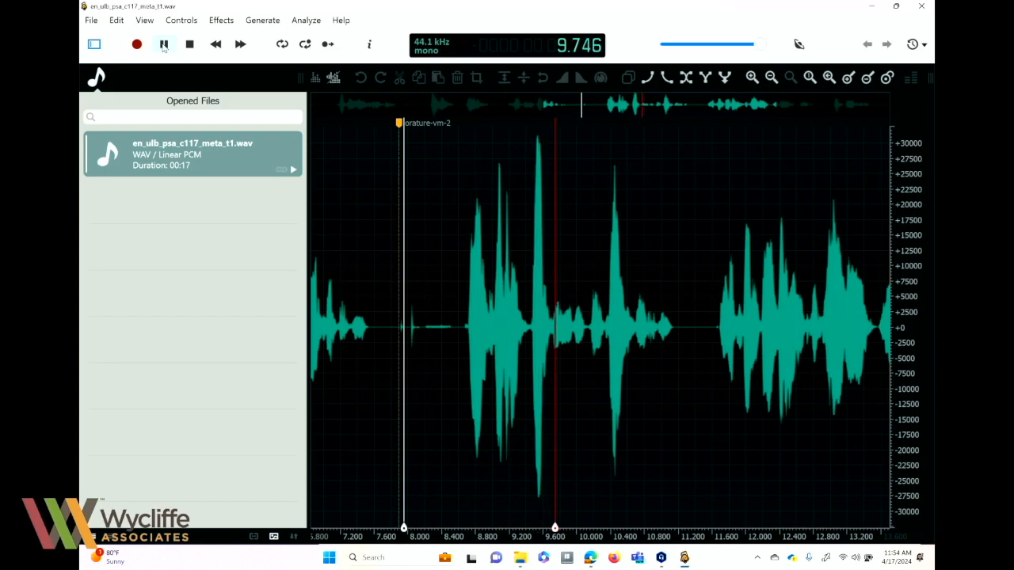
left_click(163, 45)
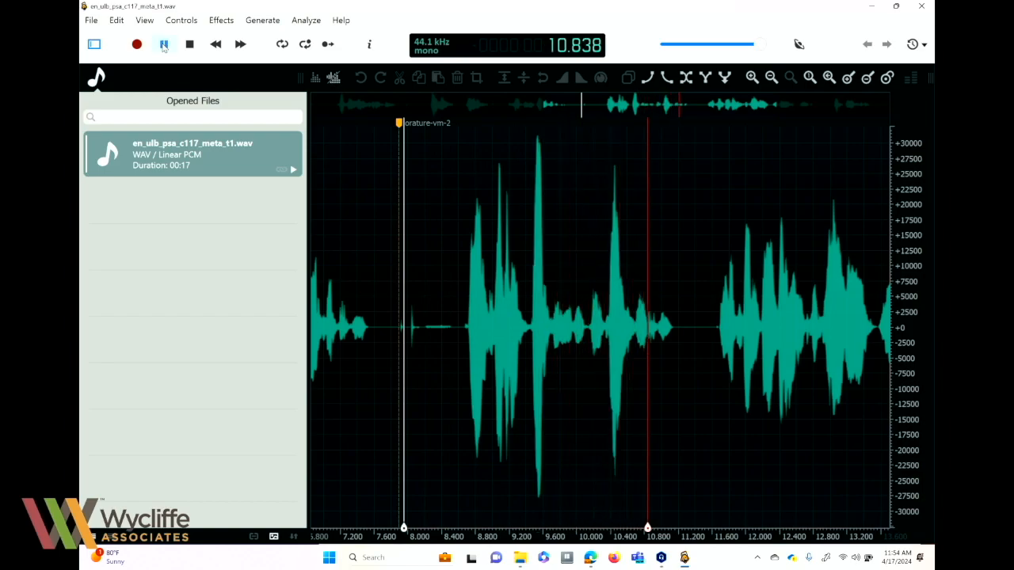
Step: Cut the noise just after the orature-vm-2 marker, from about 7.97 to 8.50 seconds, and undo and redo that cut
left_click(455, 256)
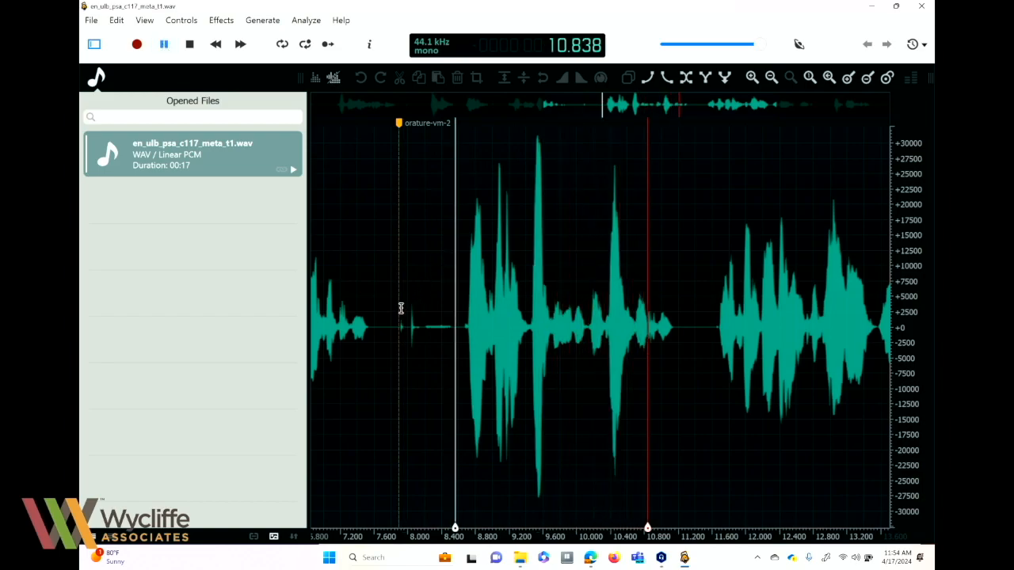
left_click_drag(404, 314, 449, 317)
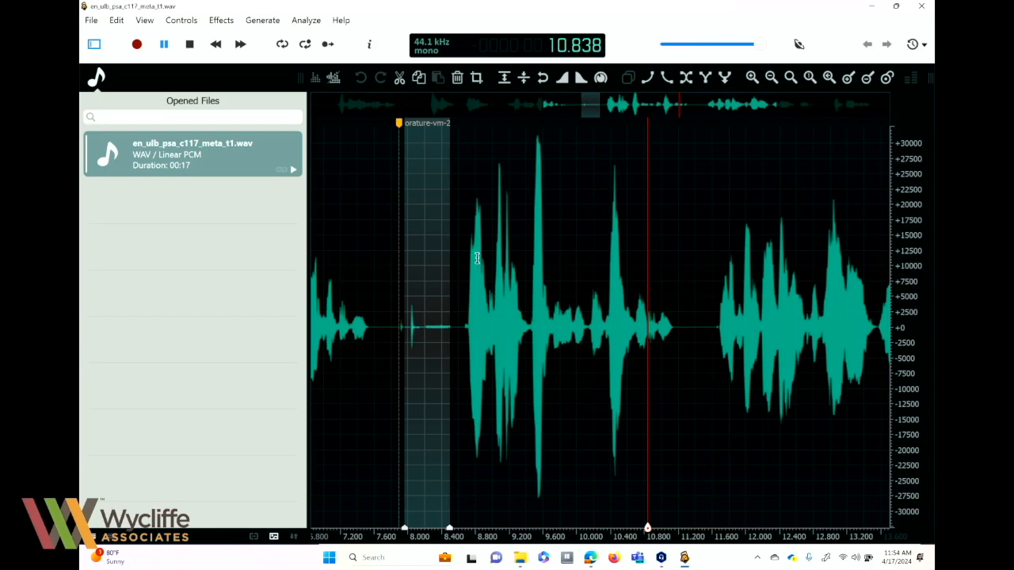
left_click(399, 79)
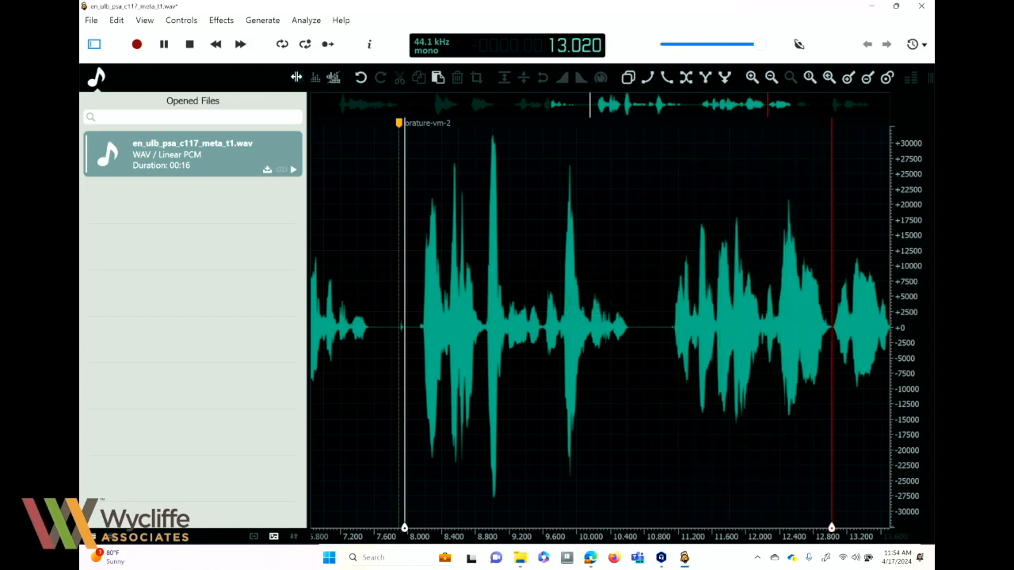
left_click(189, 48)
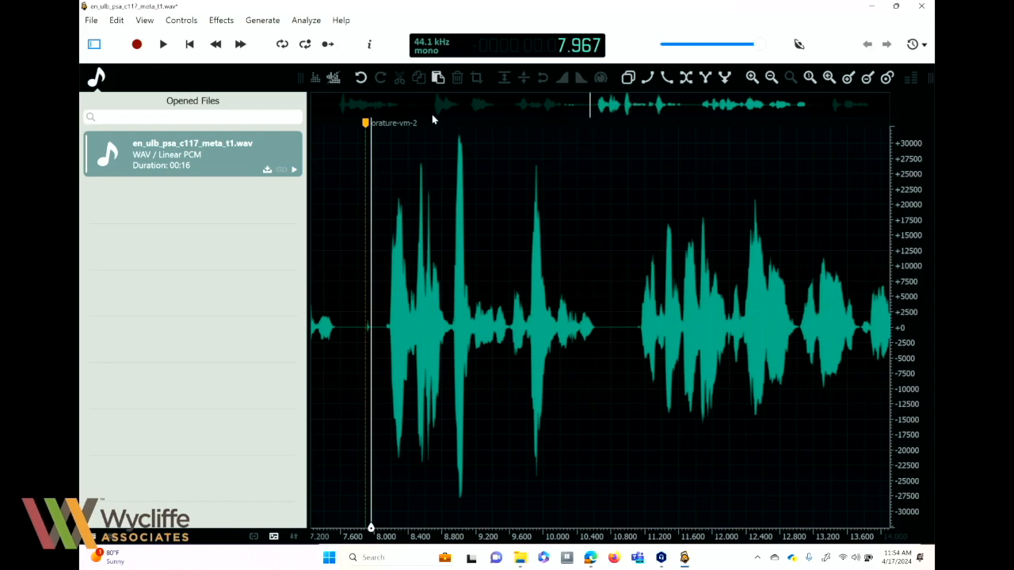
left_click(361, 79)
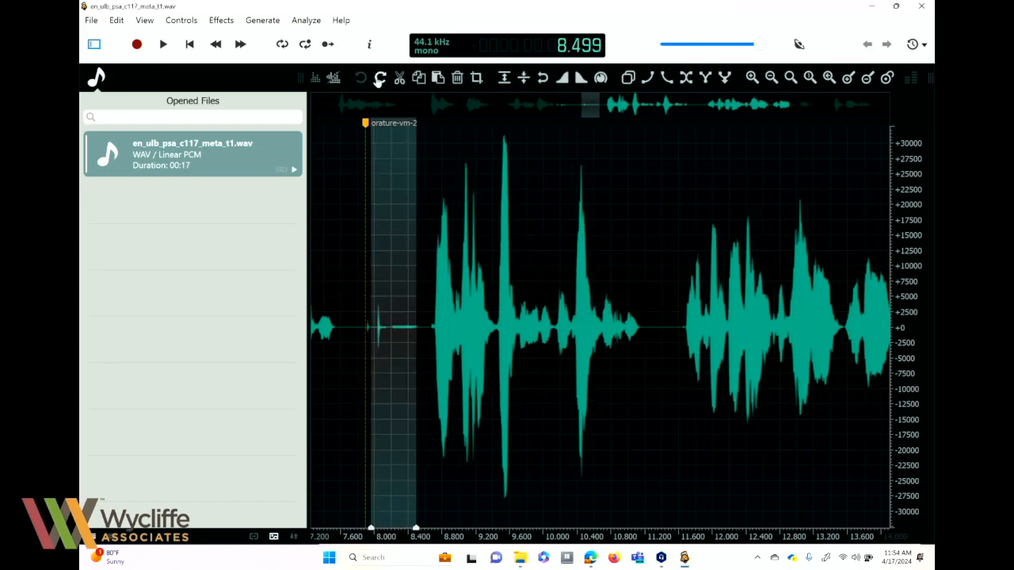
left_click(379, 80)
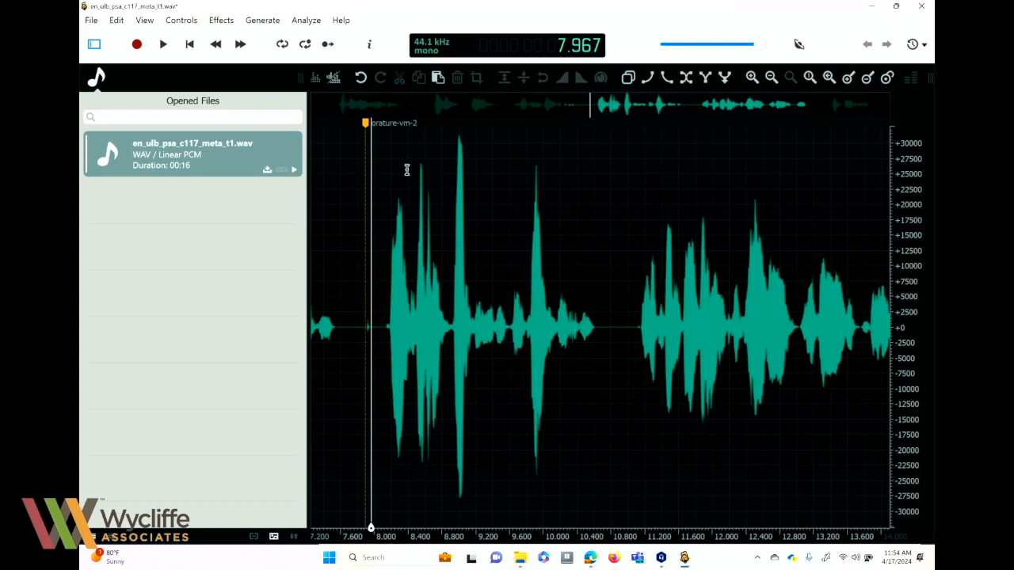
Step: Move the orature-vm-1 marker to about 3.0 seconds, past the small noise spike preceding the verse
left_click_drag(400, 152, 390, 150)
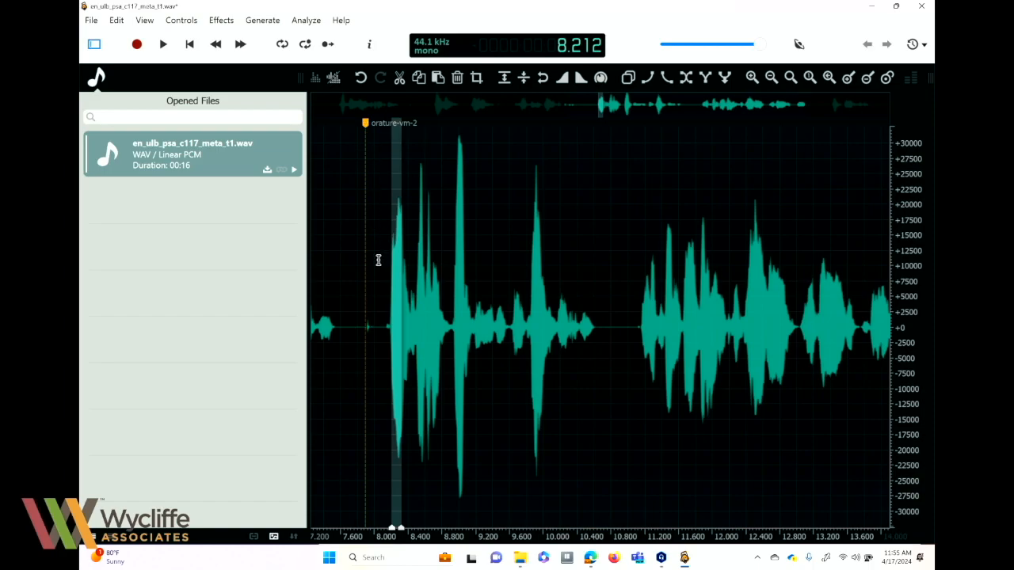
left_click(491, 471)
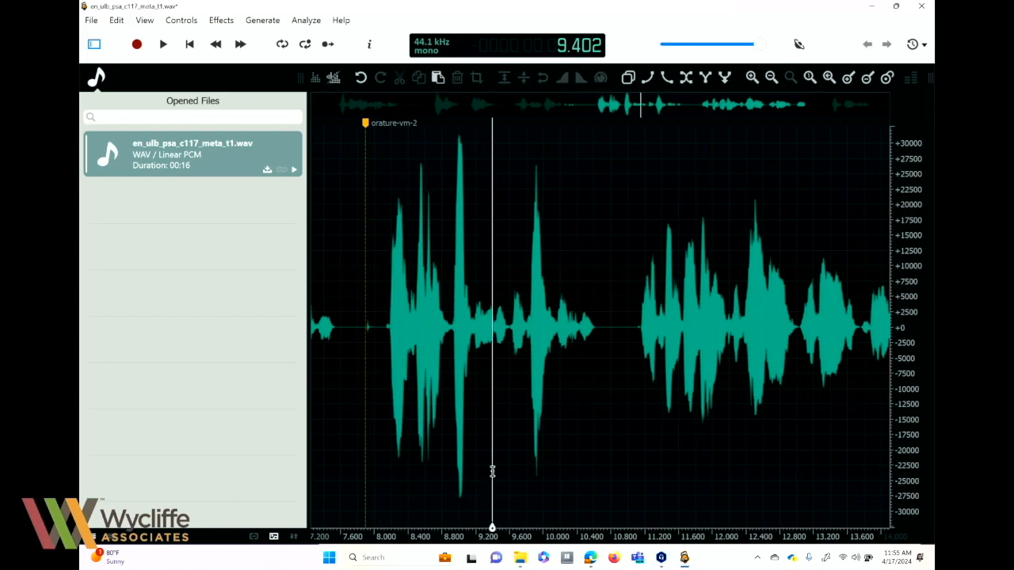
left_click(315, 105)
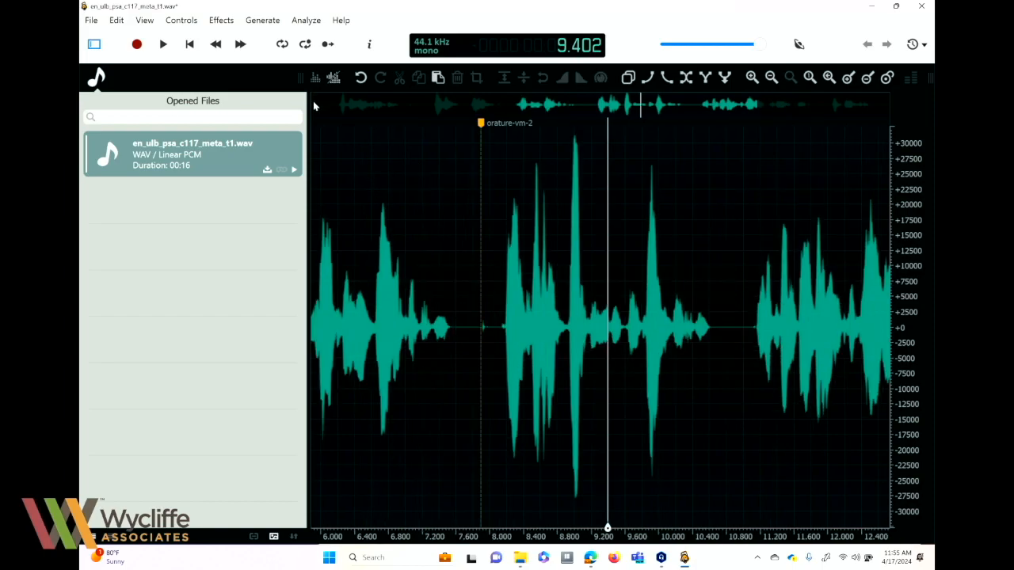
left_click(314, 108)
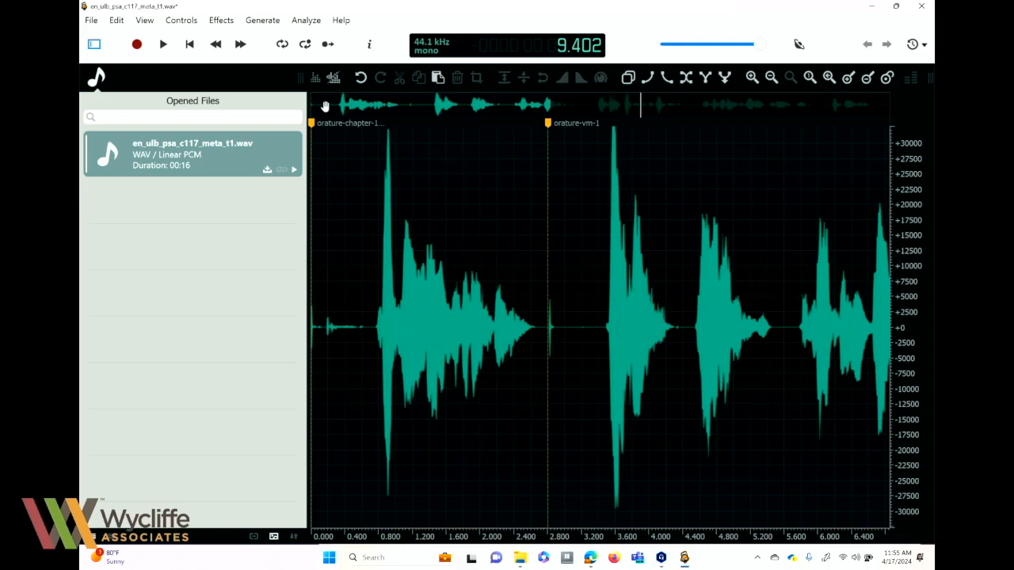
mouse_move(324, 107)
left_mouse_down()
mouse_move(356, 102)
mouse_move(323, 107)
left_mouse_up()
left_click(548, 126)
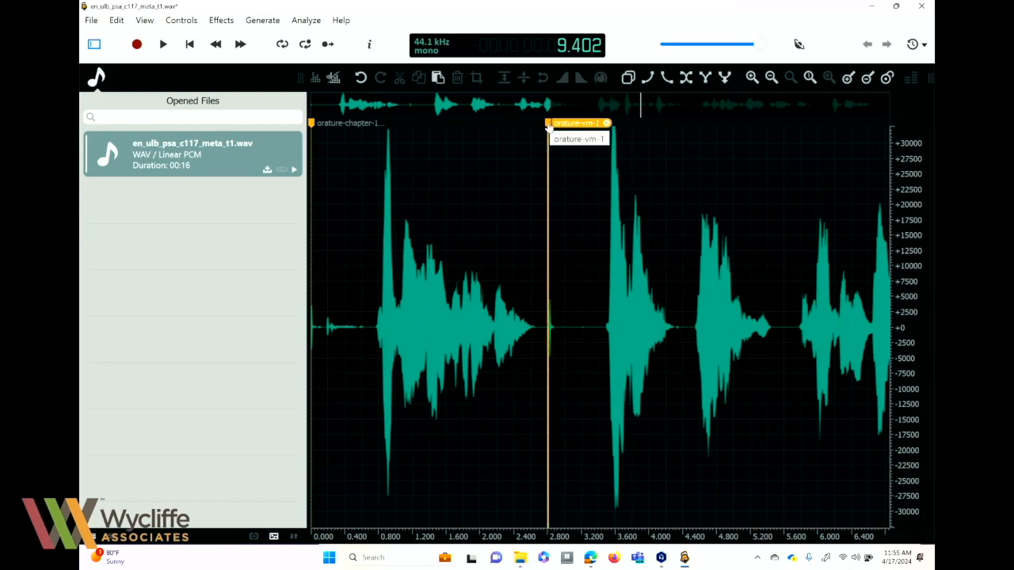
mouse_move(548, 126)
left_mouse_down()
mouse_move(572, 124)
mouse_move(563, 123)
left_mouse_up()
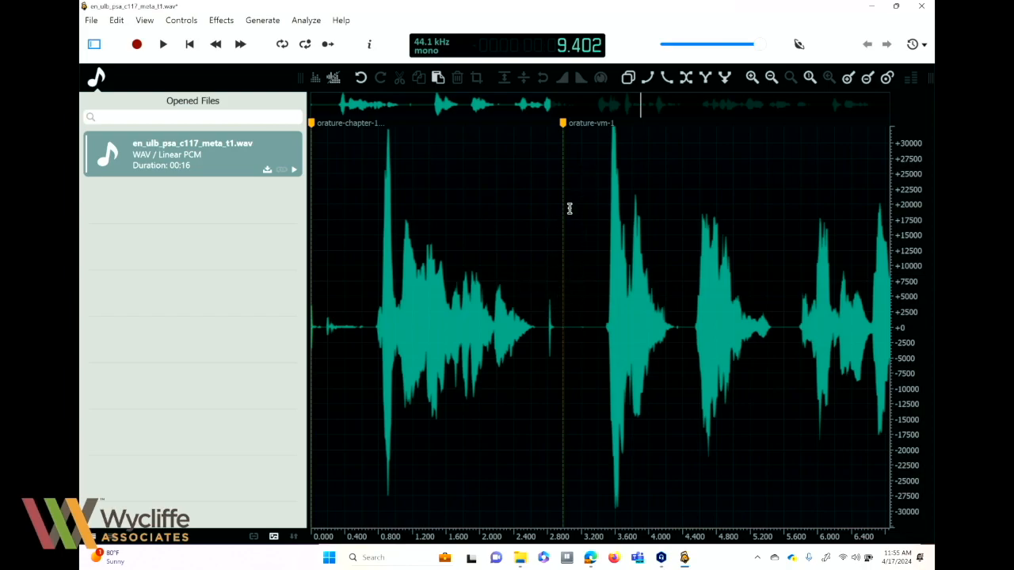
Step: Try cutting the opening noise from 0 to about 0.36 seconds, including the chapter marker, and undo the cut
left_click_drag(343, 305, 313, 309)
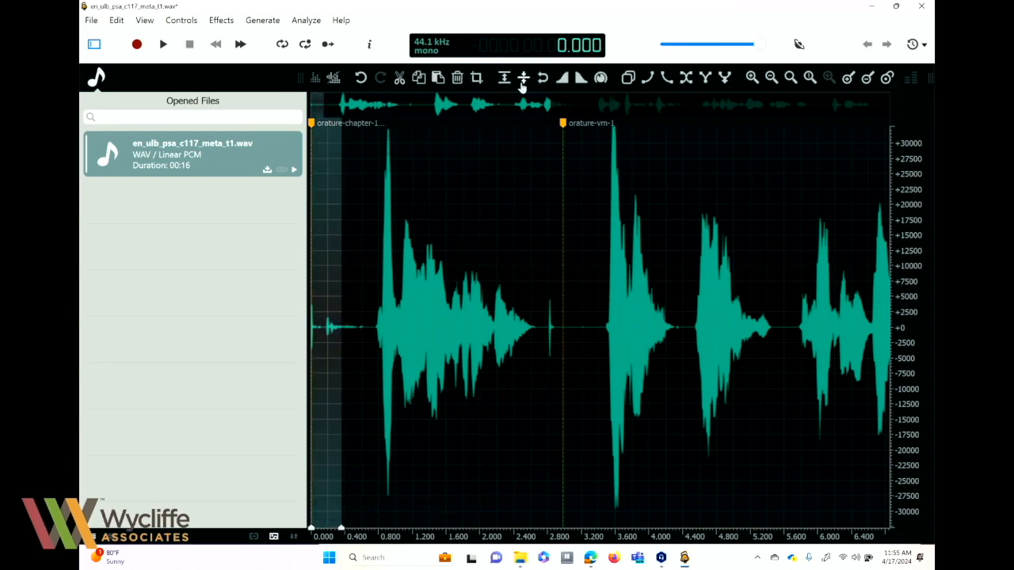
left_click(400, 78)
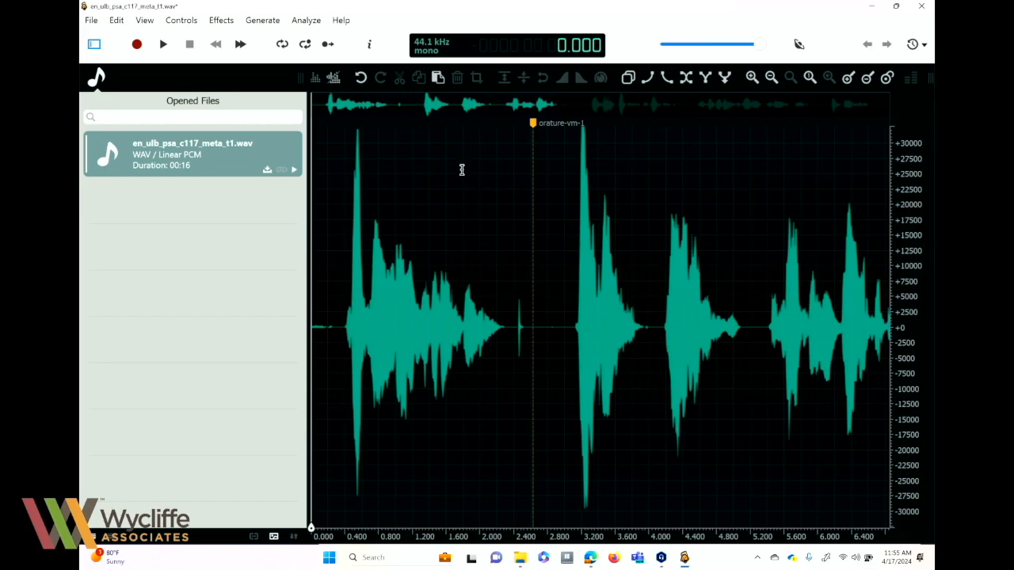
left_click(362, 82)
Step: Cut the opening noise from about 0.06 to 0.52 seconds, leaving the chapter marker at the start outside the selection
left_click(353, 236)
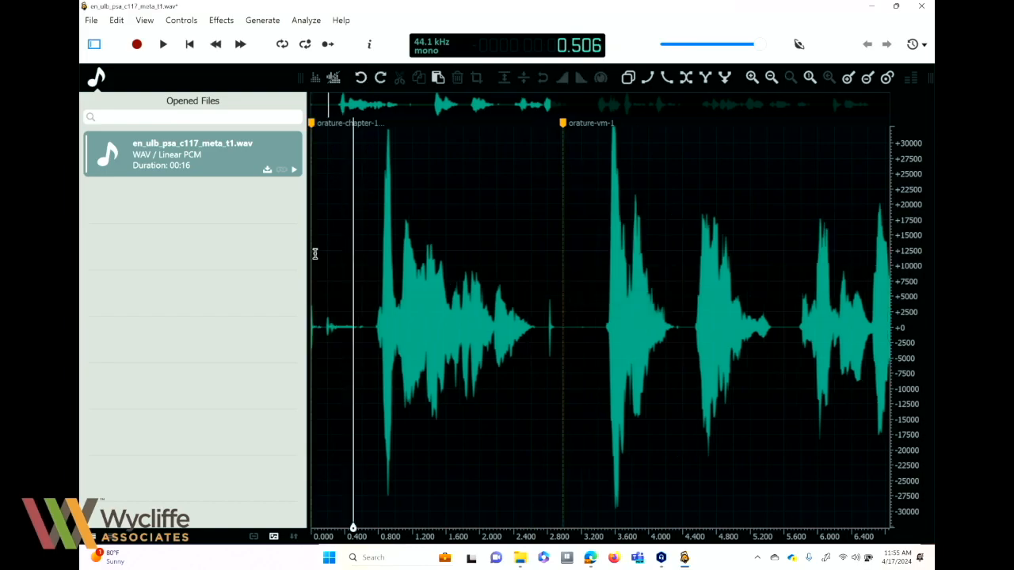
left_click_drag(315, 237, 355, 248)
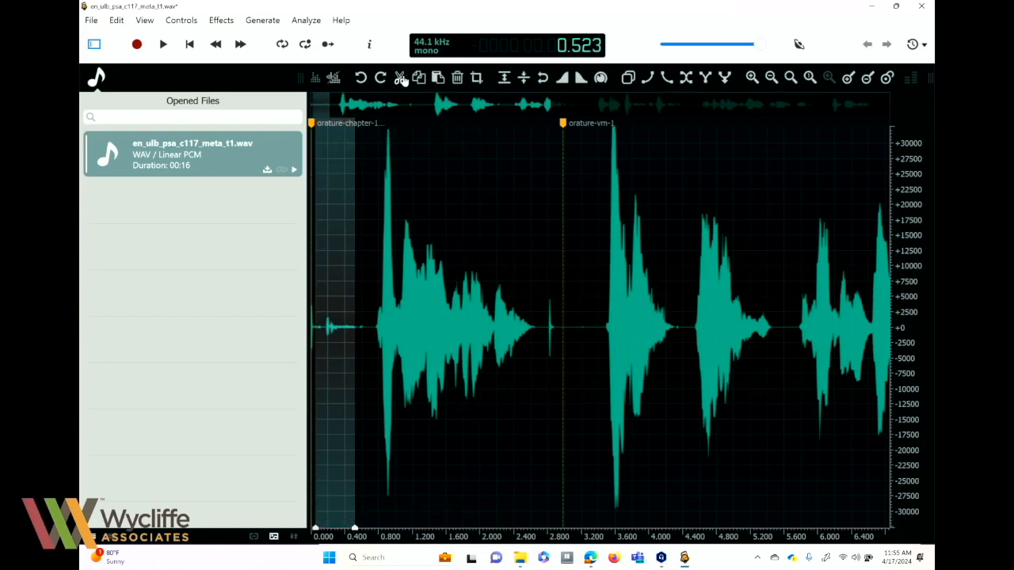
left_click(401, 78)
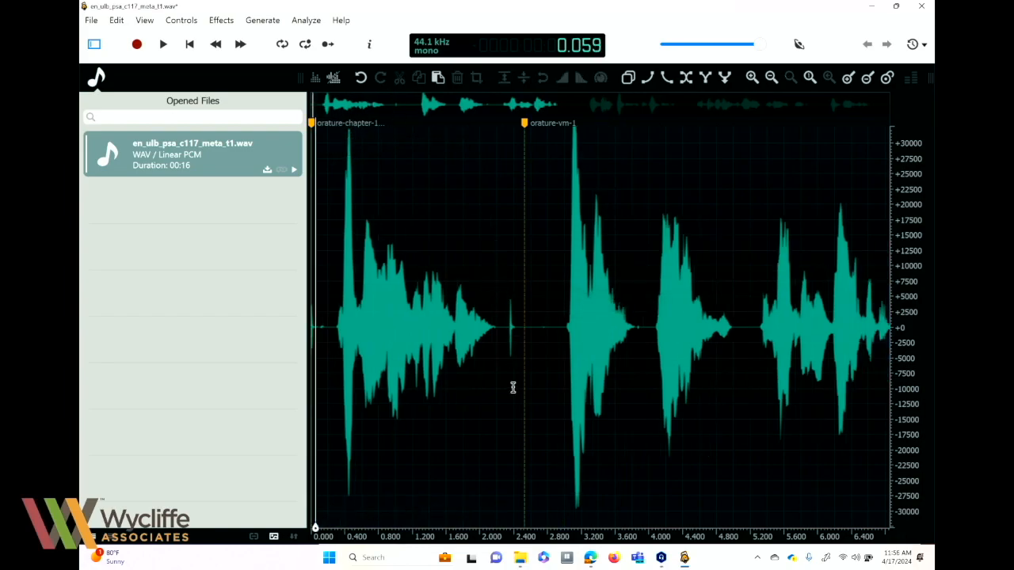
Step: Select the quieter phrase just before the orature-vm-2 marker, from 5.275 to 7.140 seconds
left_click(732, 420)
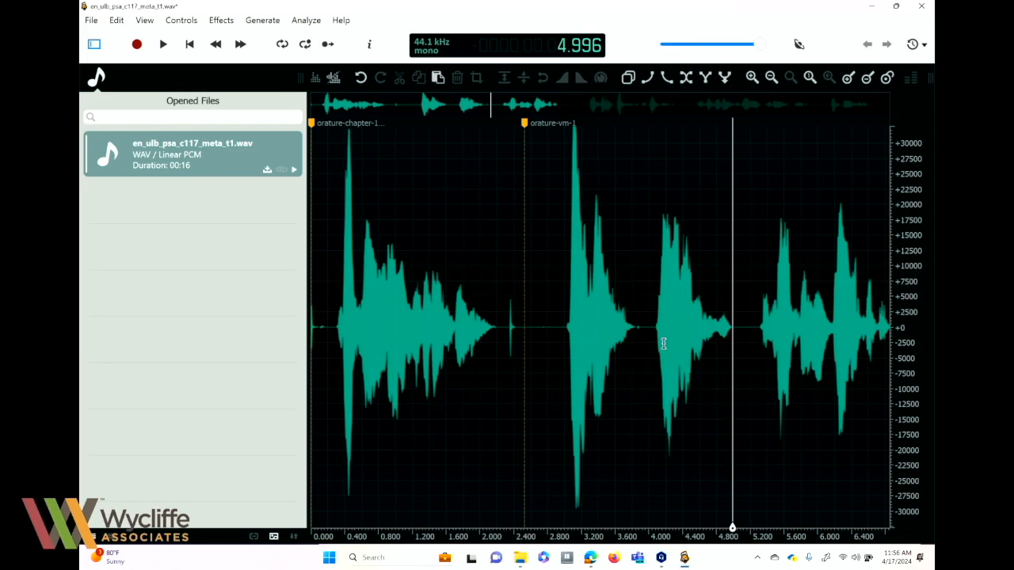
left_click_drag(577, 102, 663, 104)
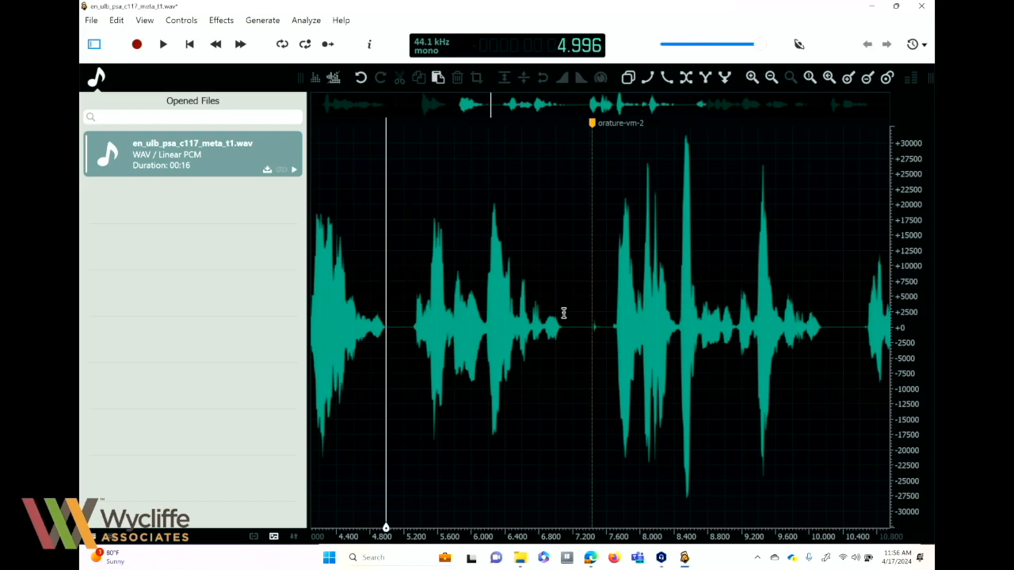
left_click_drag(568, 322, 409, 318)
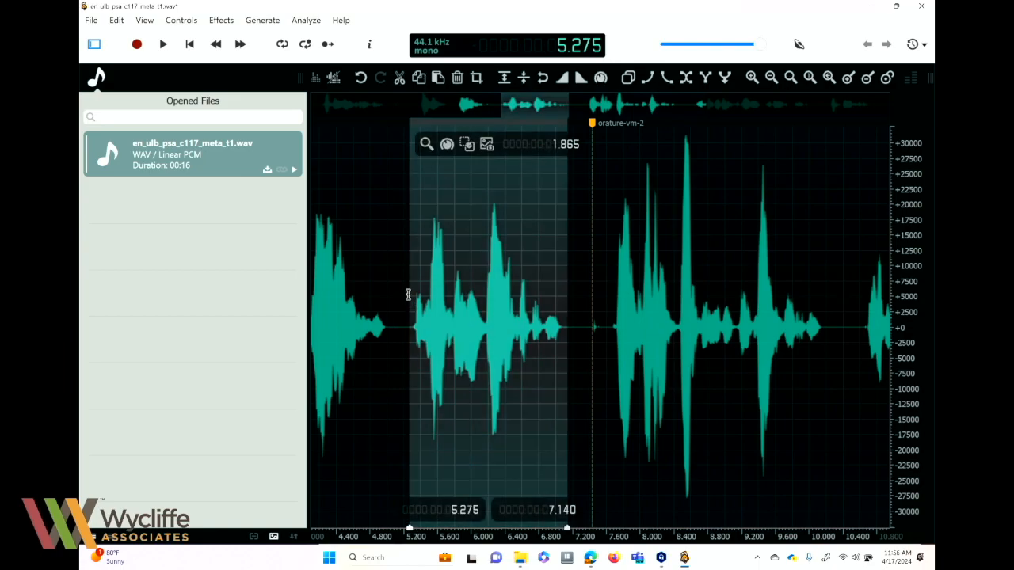
Step: Try normalizing the selected phrase to 100% and undo the normalization
left_click(220, 21)
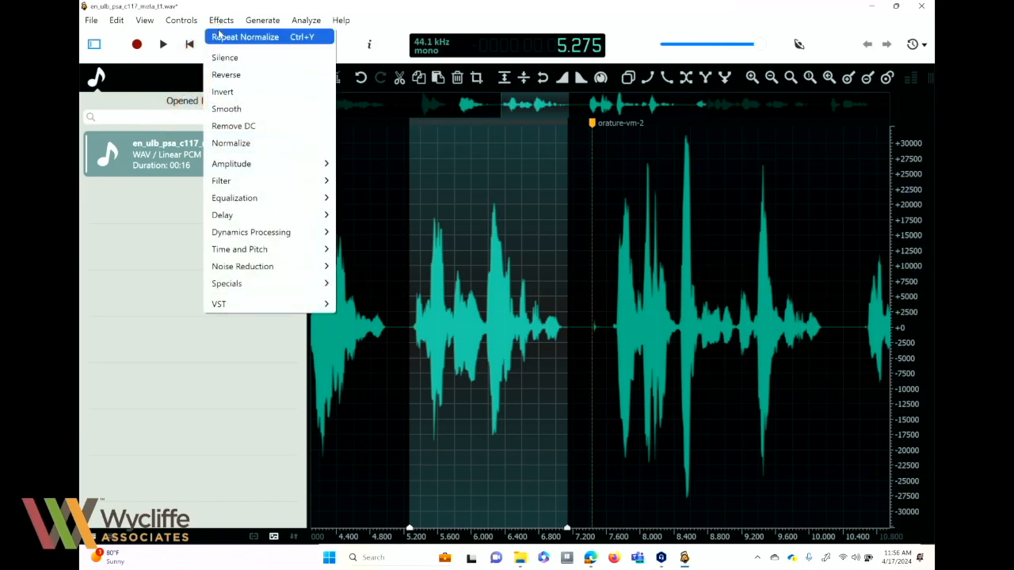
mouse_move(240, 217)
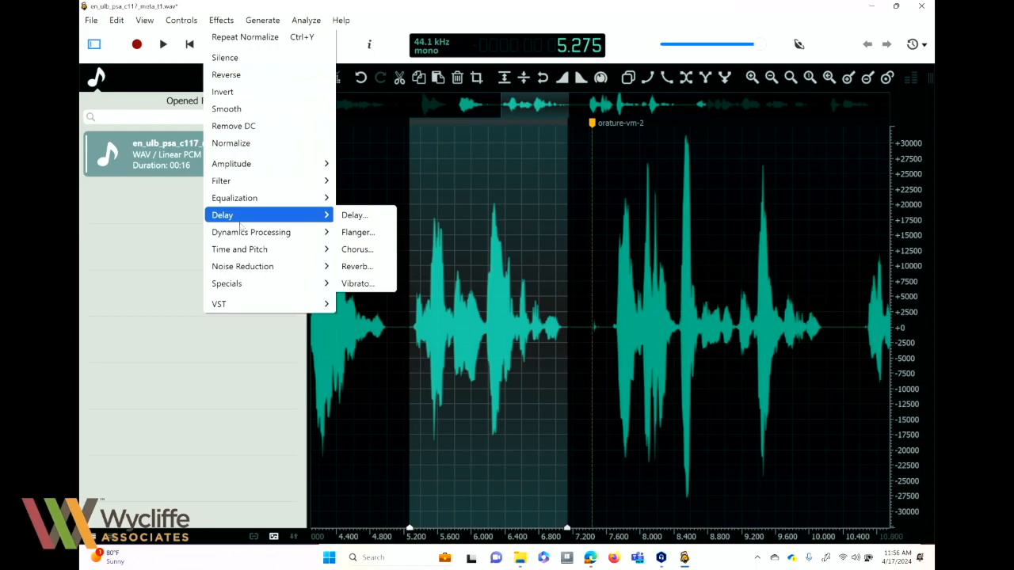
mouse_move(242, 237)
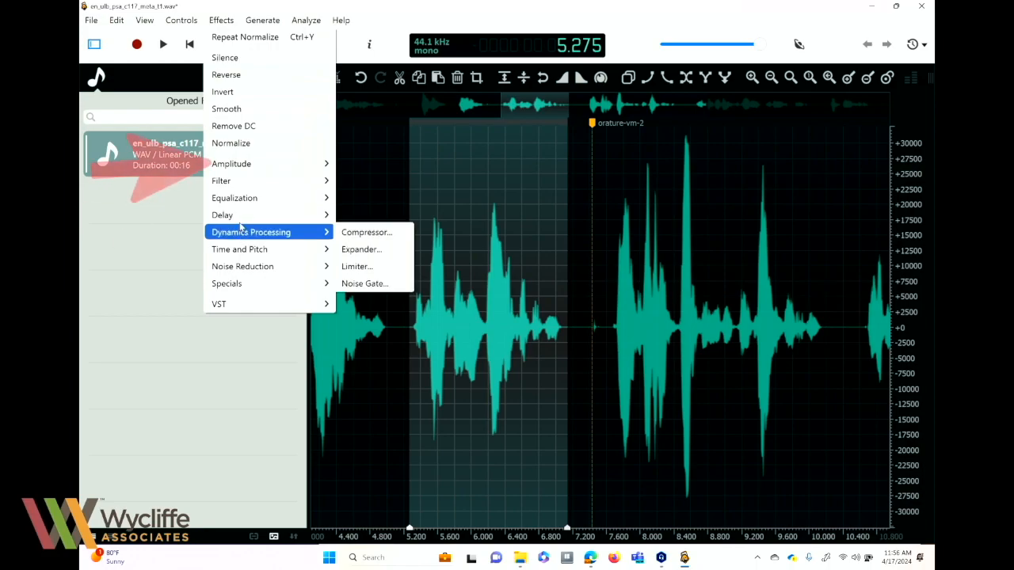
mouse_move(254, 164)
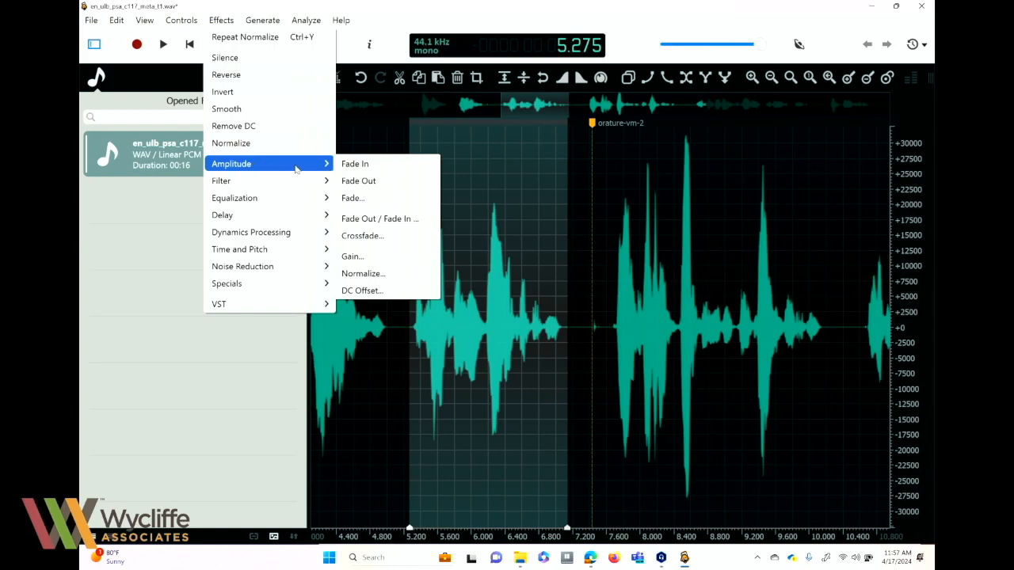
left_click(371, 275)
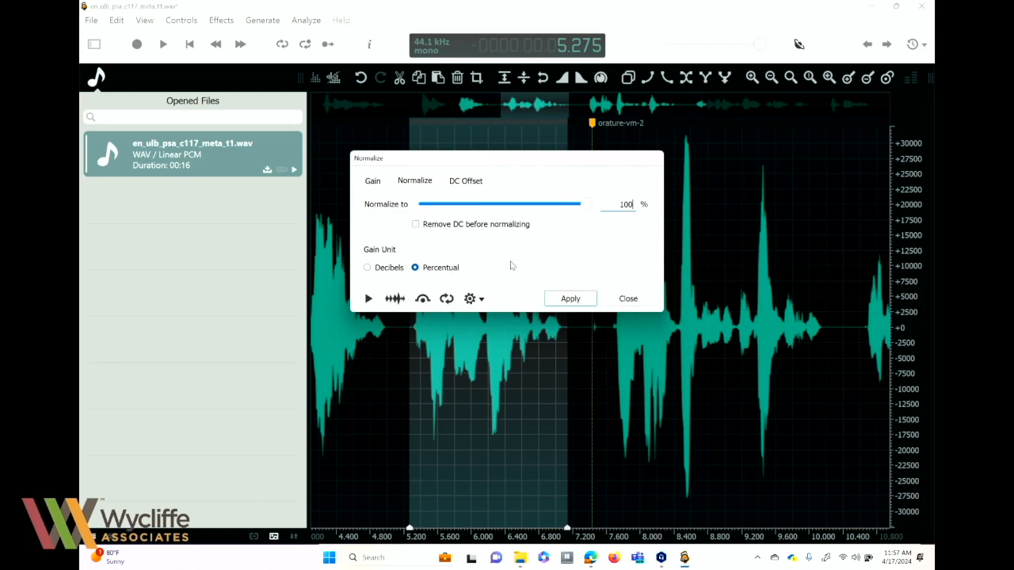
left_click(558, 305)
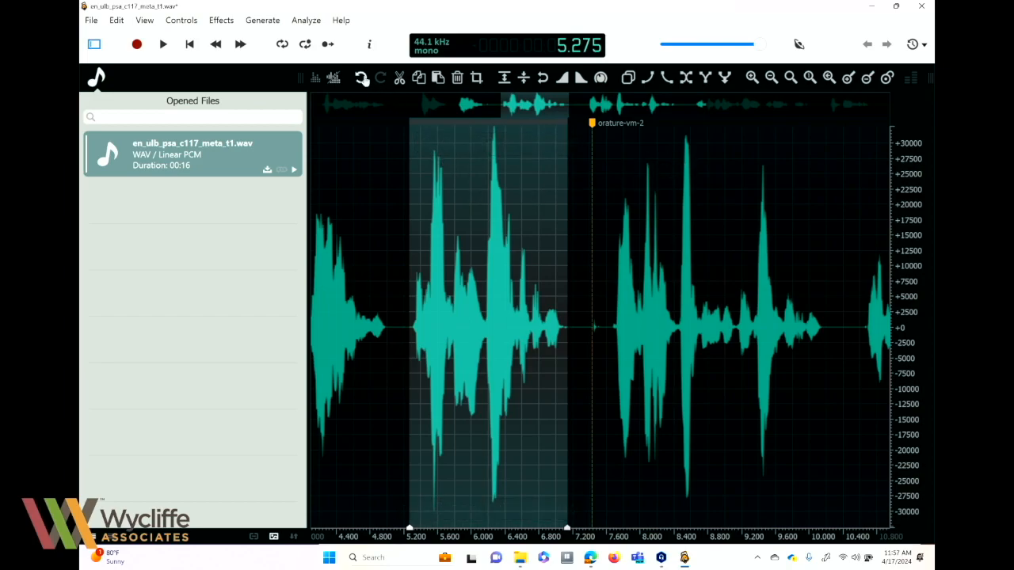
left_click(360, 77)
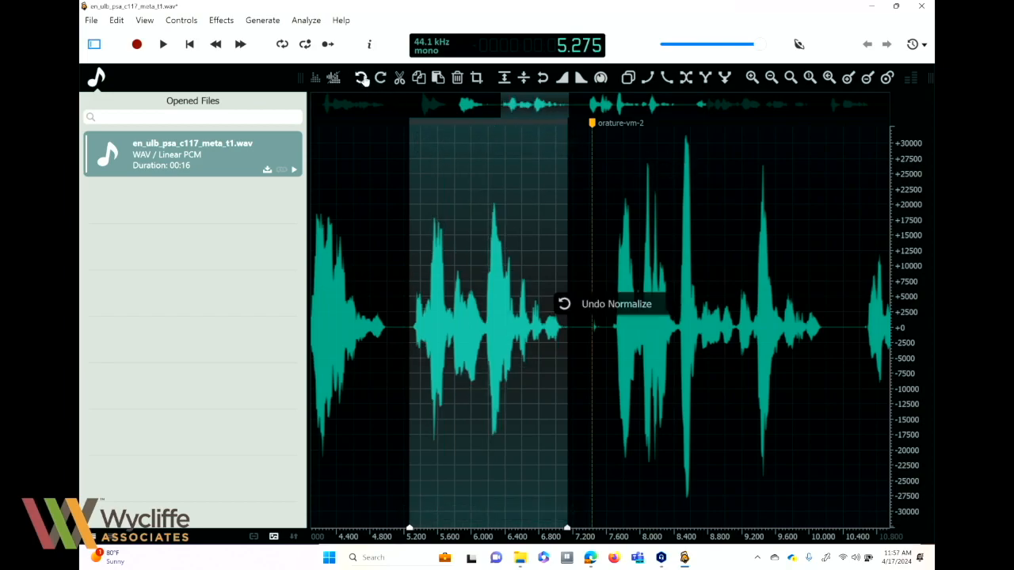
Step: Normalize the selected phrase to a level slightly below 100% and clear the selection
left_click(224, 22)
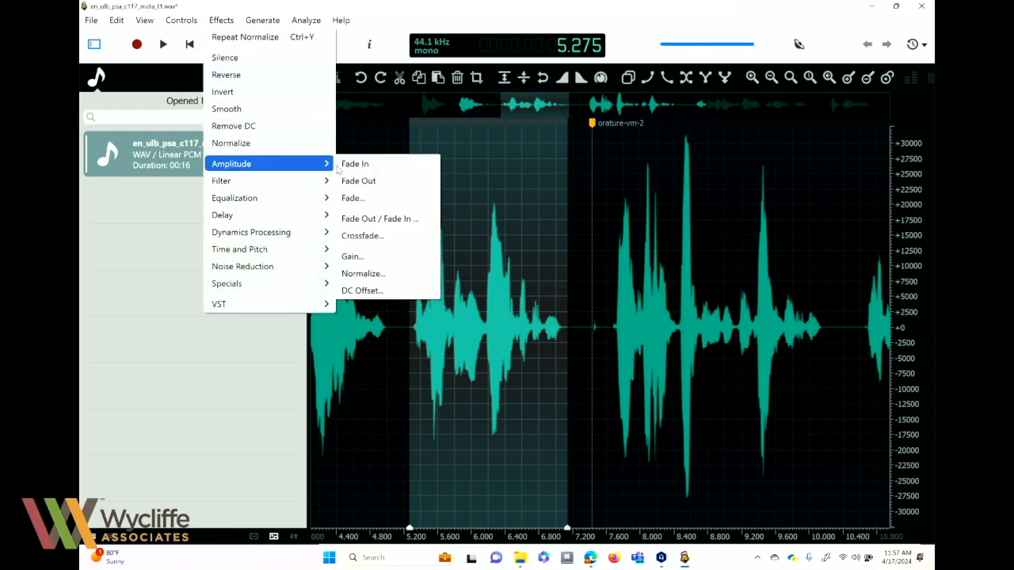
left_click(369, 272)
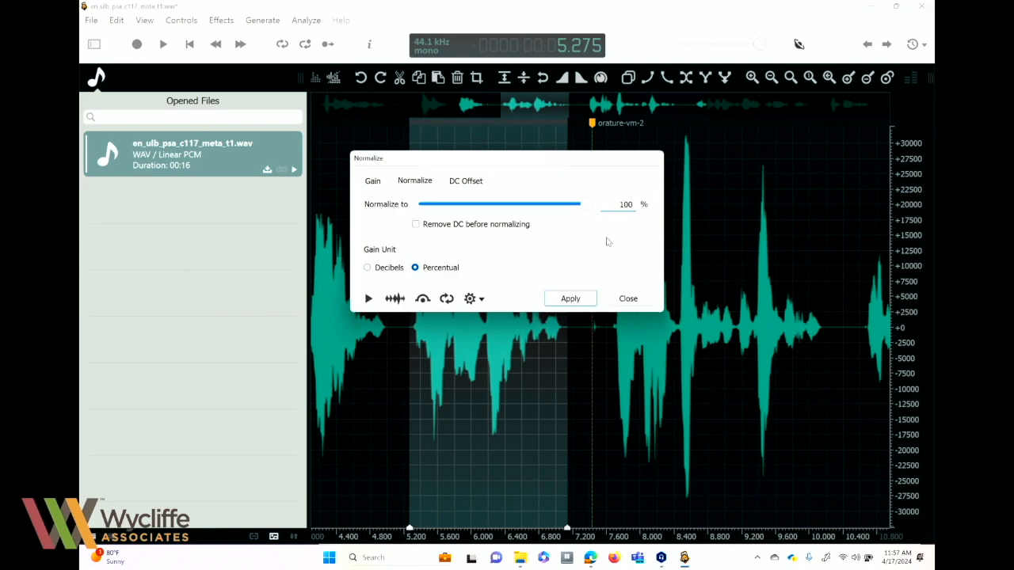
left_click_drag(632, 204, 620, 206)
left_click_drag(586, 205, 568, 205)
left_click(577, 298)
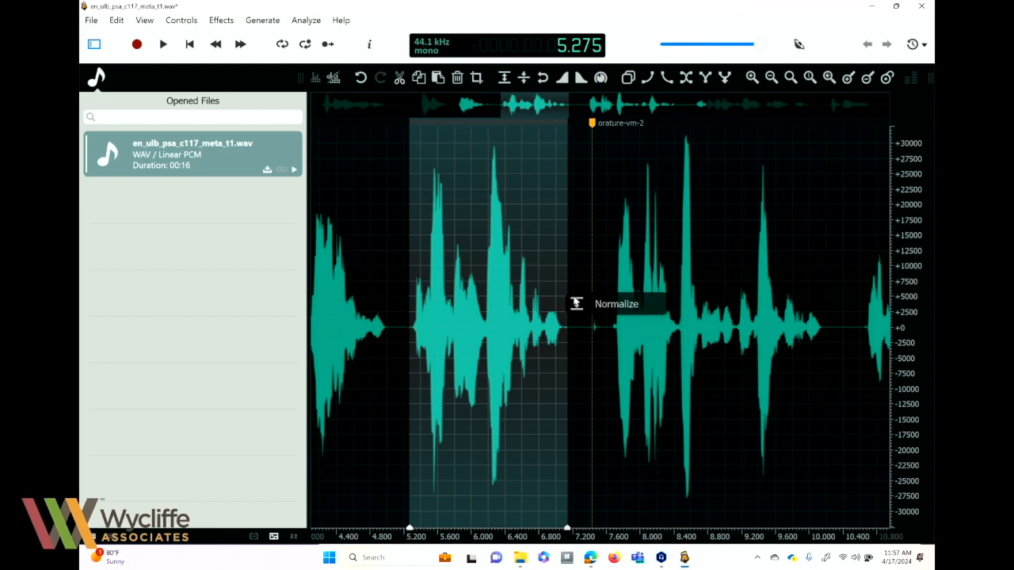
left_click(618, 470)
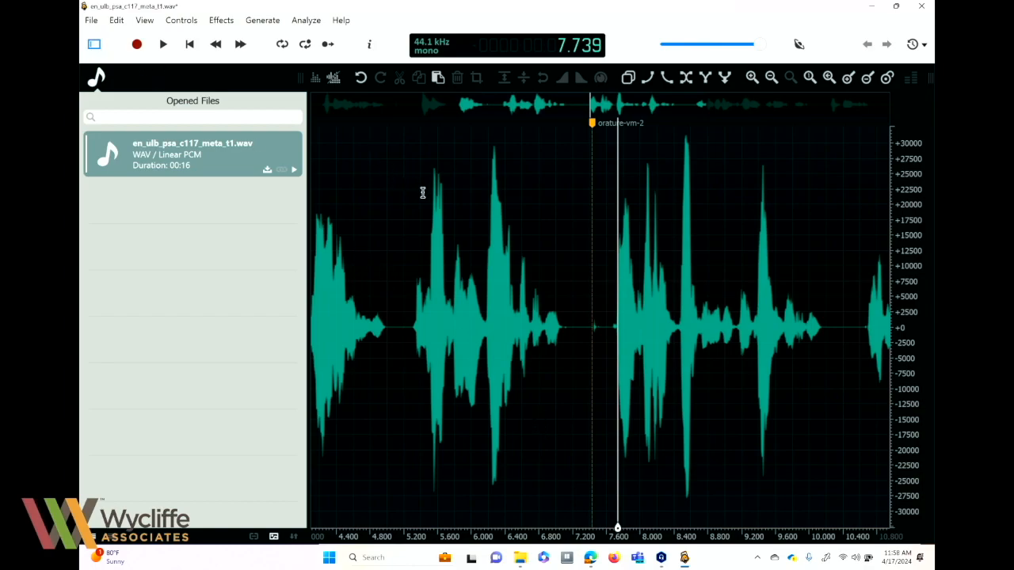
Step: Reduce the gain of the entire recording to 85 using the Percentual gain unit, and clear the selection
key("ctrl+a")
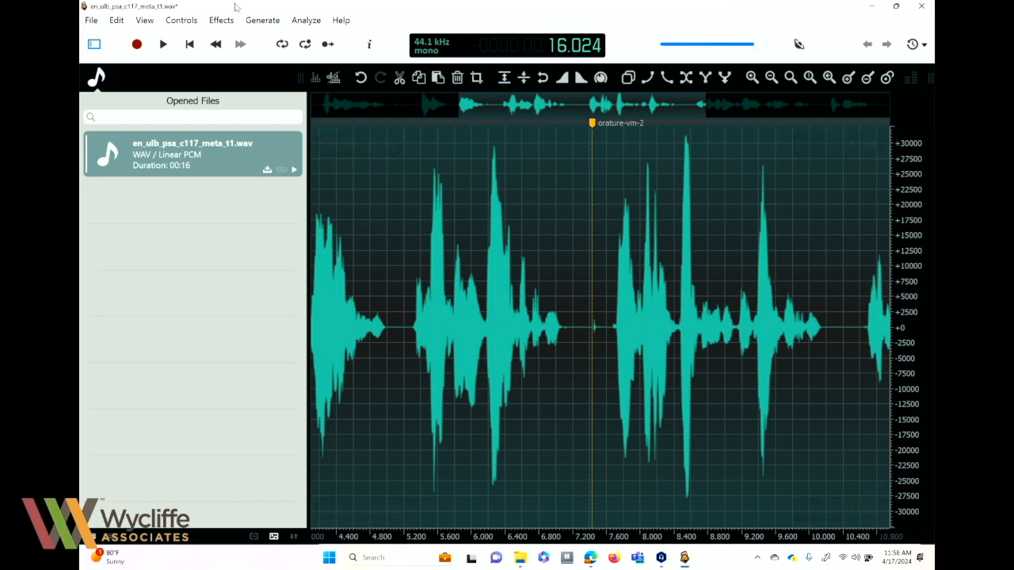
left_click(224, 26)
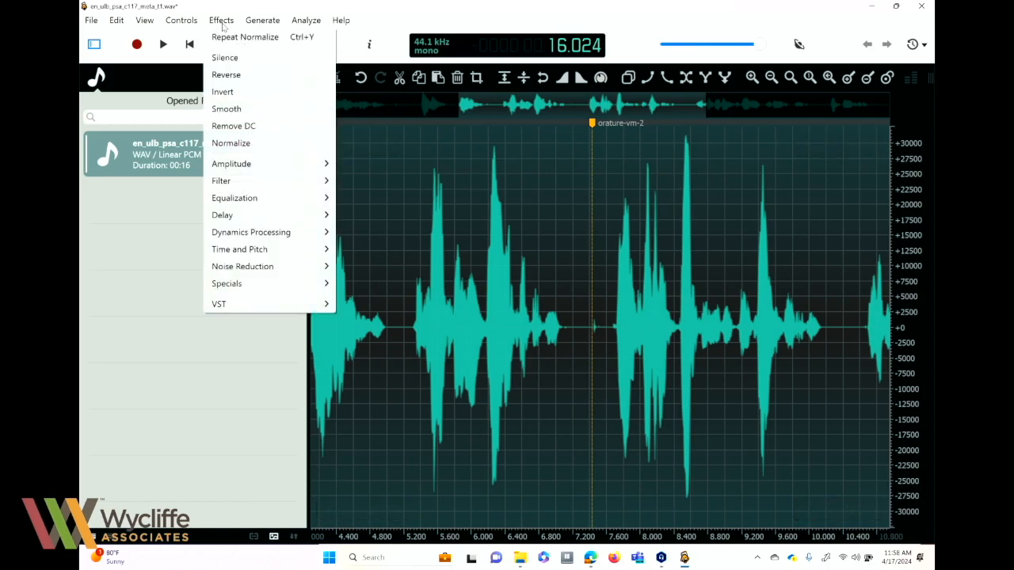
mouse_move(253, 174)
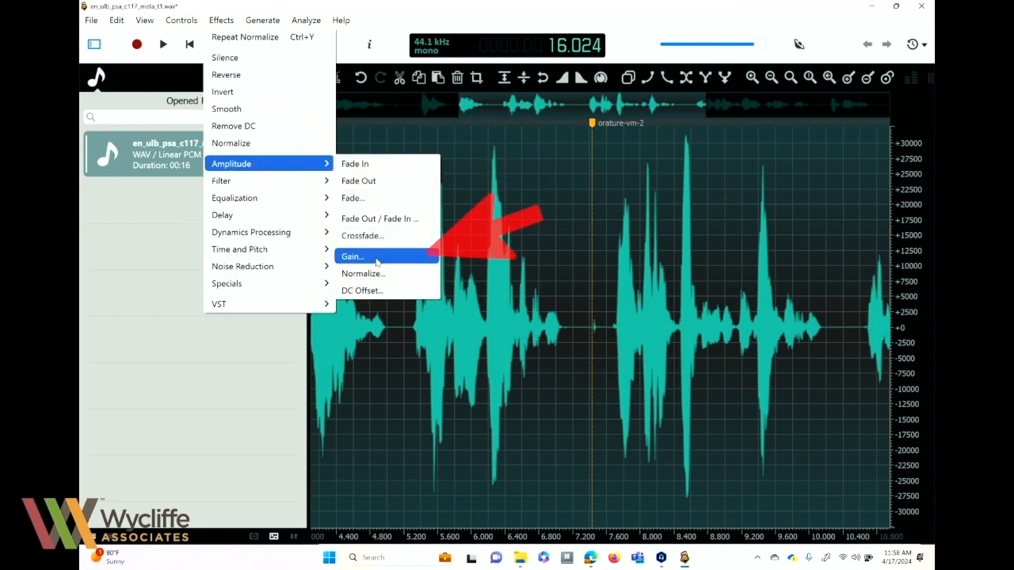
left_click(377, 262)
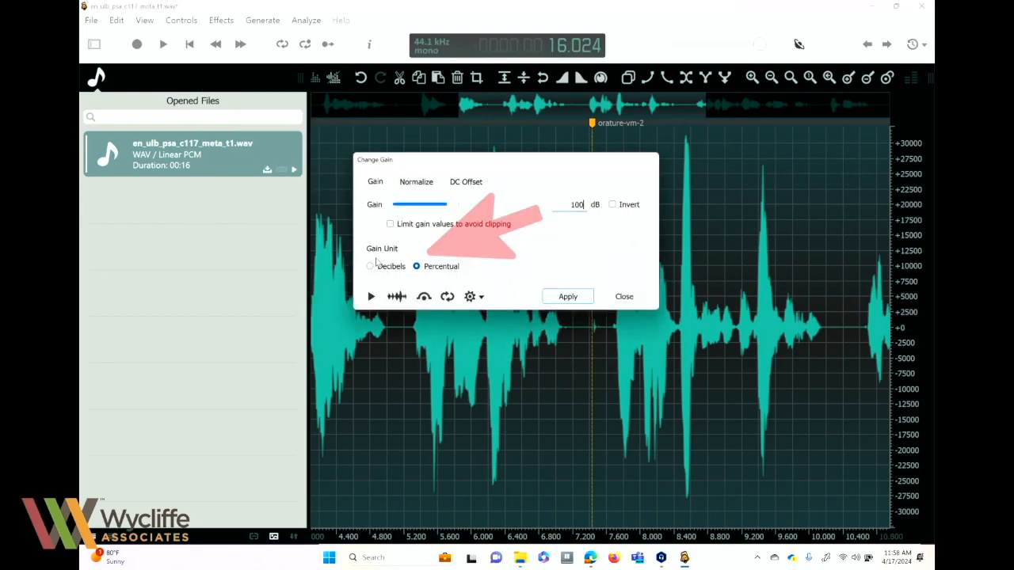
left_click_drag(449, 208, 444, 206)
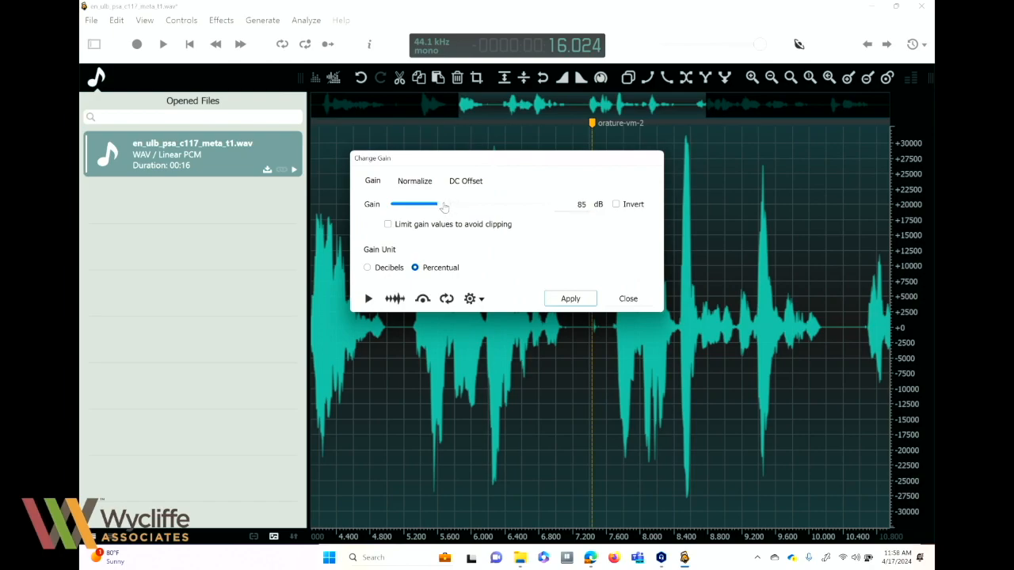
left_click(576, 302)
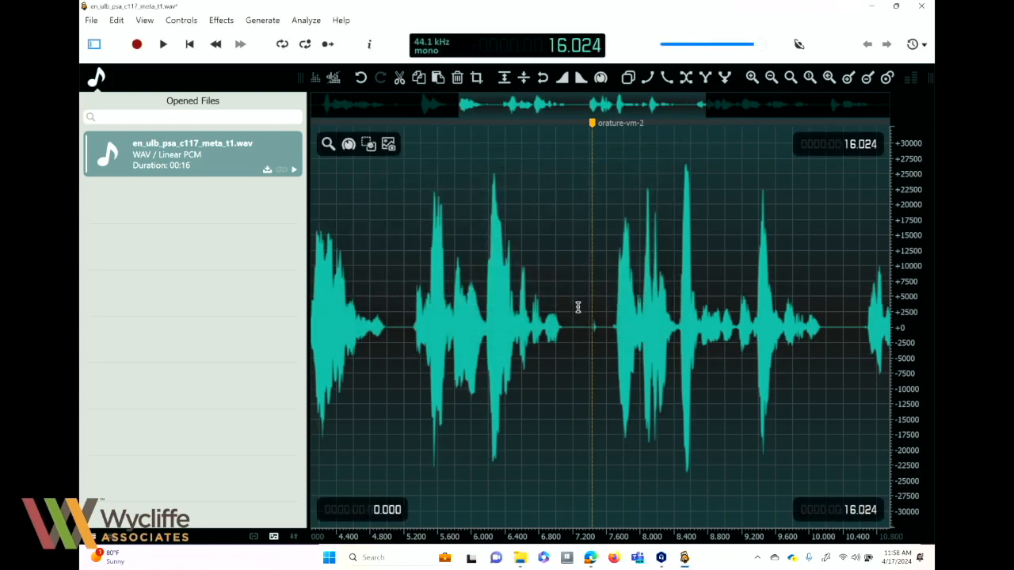
left_click(398, 253)
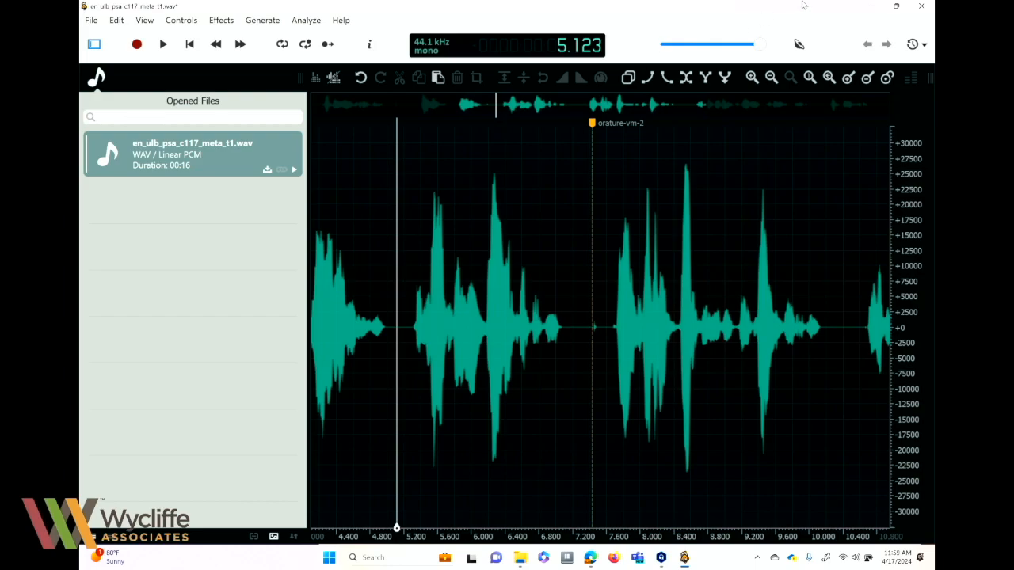
Step: Close ocenaudio to return to Orature, play back the edited Psalms chapter 117 narration, and pause it partway through verse 1
left_click(924, 8)
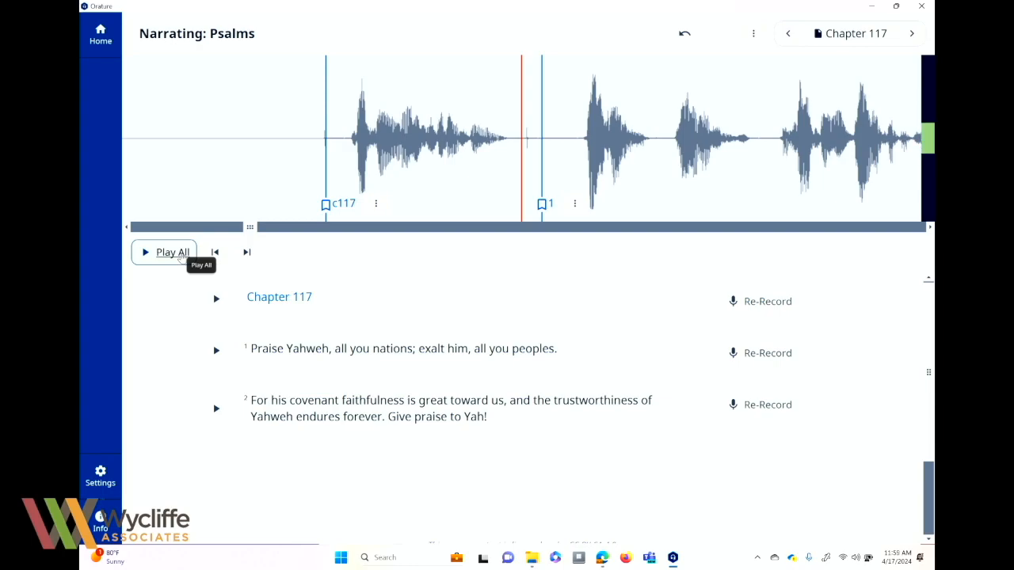
left_click(168, 255)
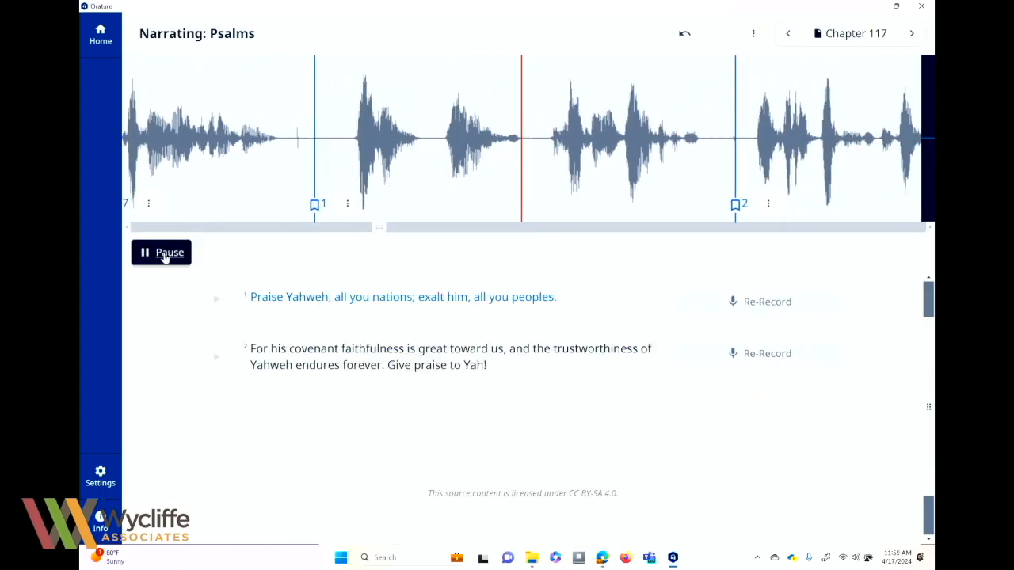
left_click(165, 255)
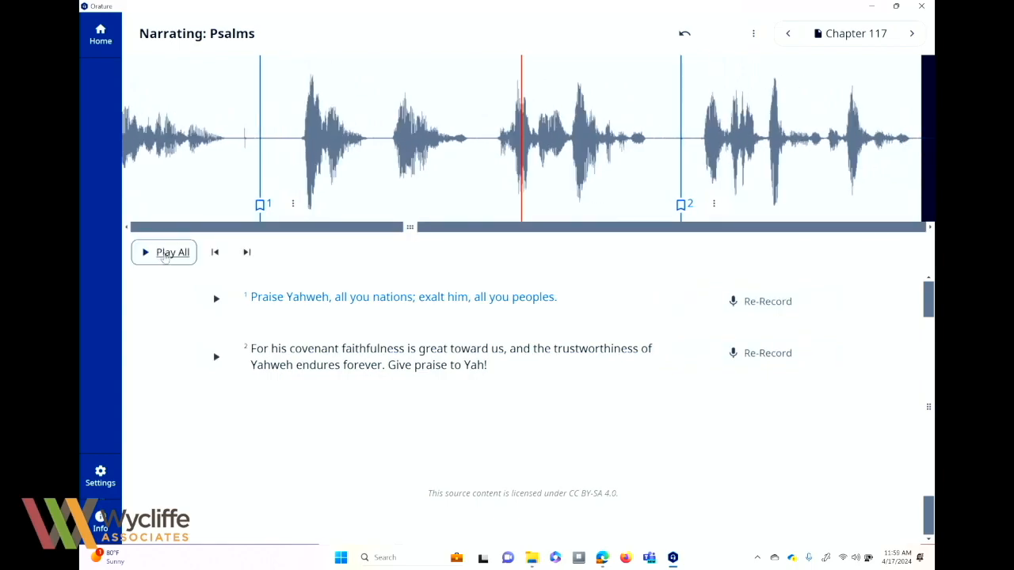